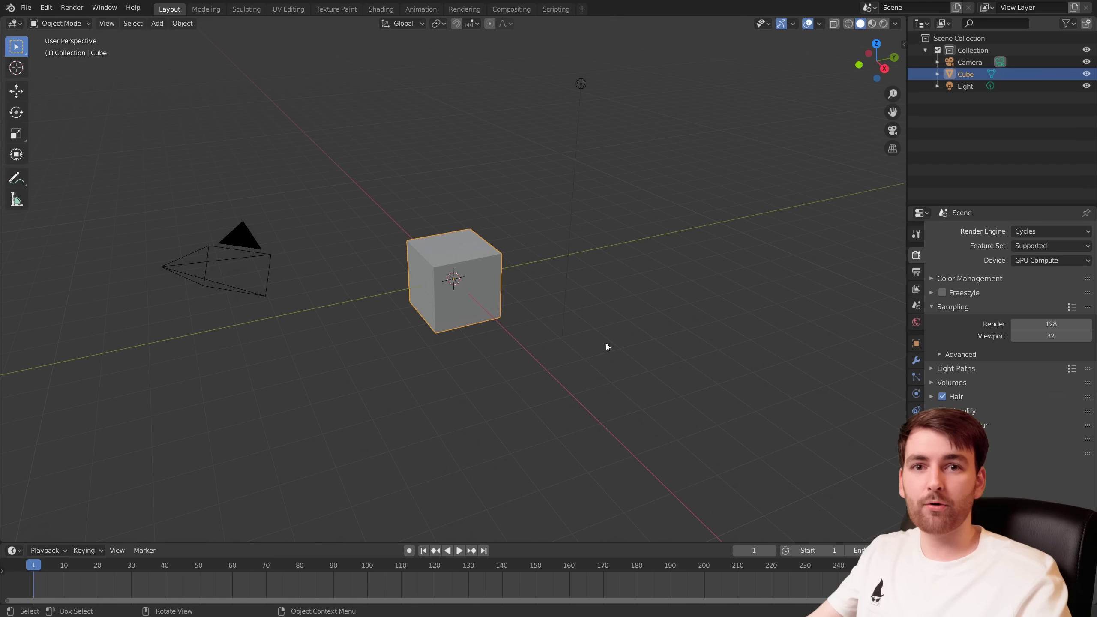
Select the camera object and look through the active camera, with its frame filling most of the viewport
click(246, 236)
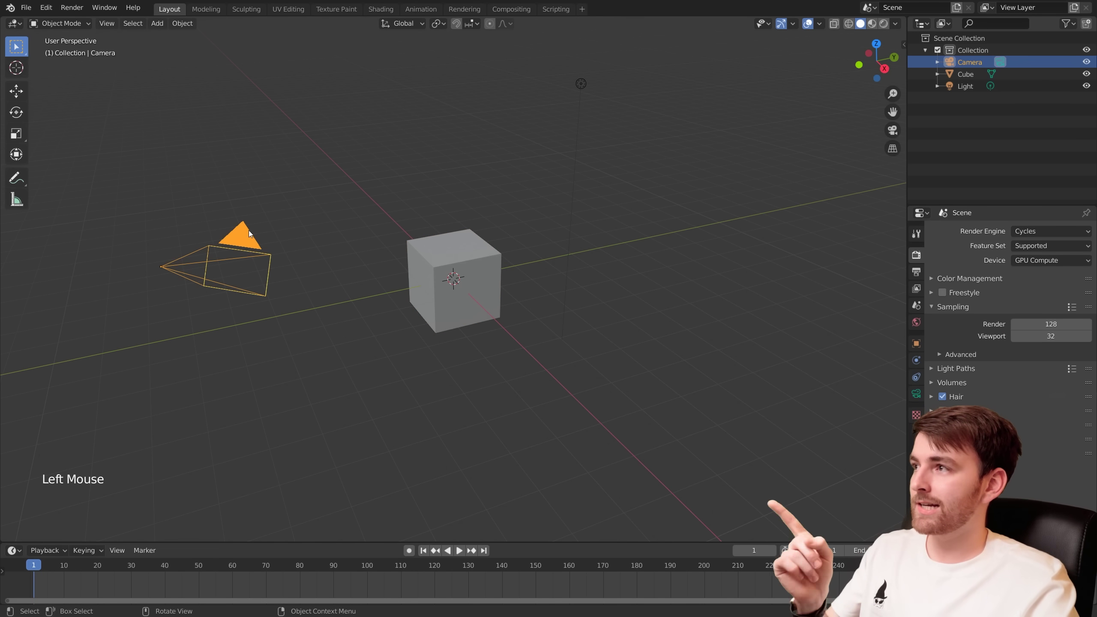
click(112, 25)
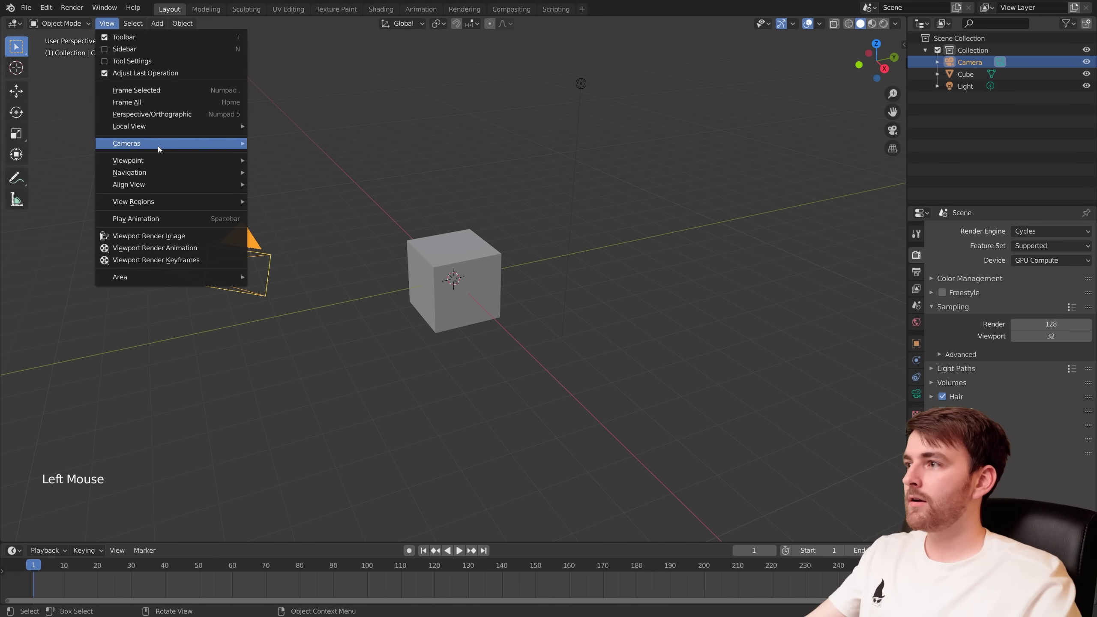
mouse_move(139, 144)
click(328, 156)
key(KP_0)
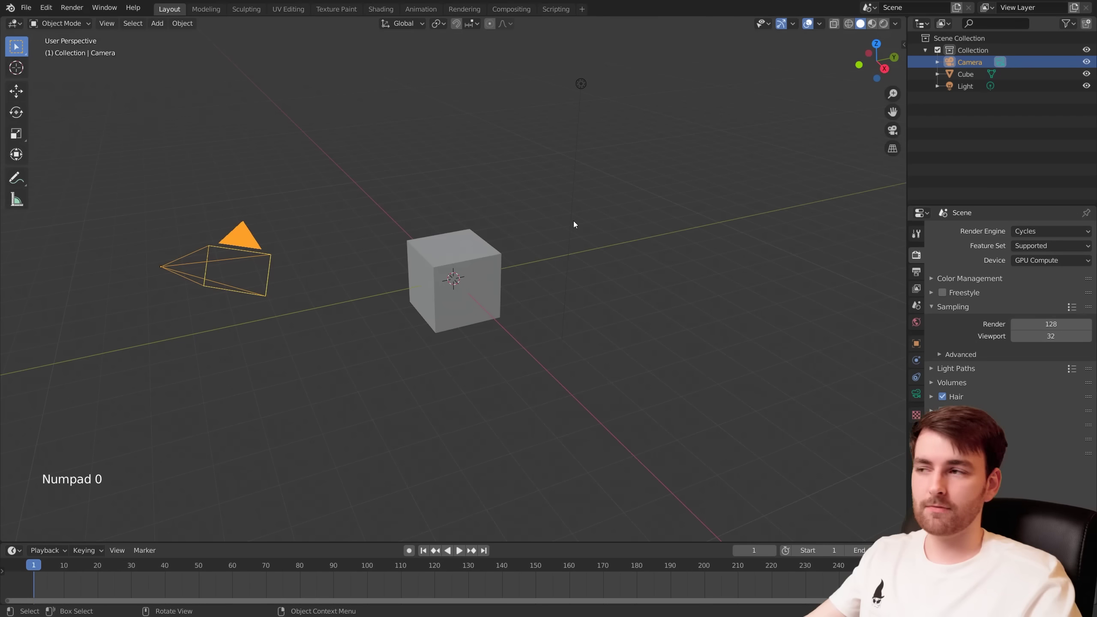
key(KP_0)
key(KP_0)
key(KP_0)
key(KP_0)
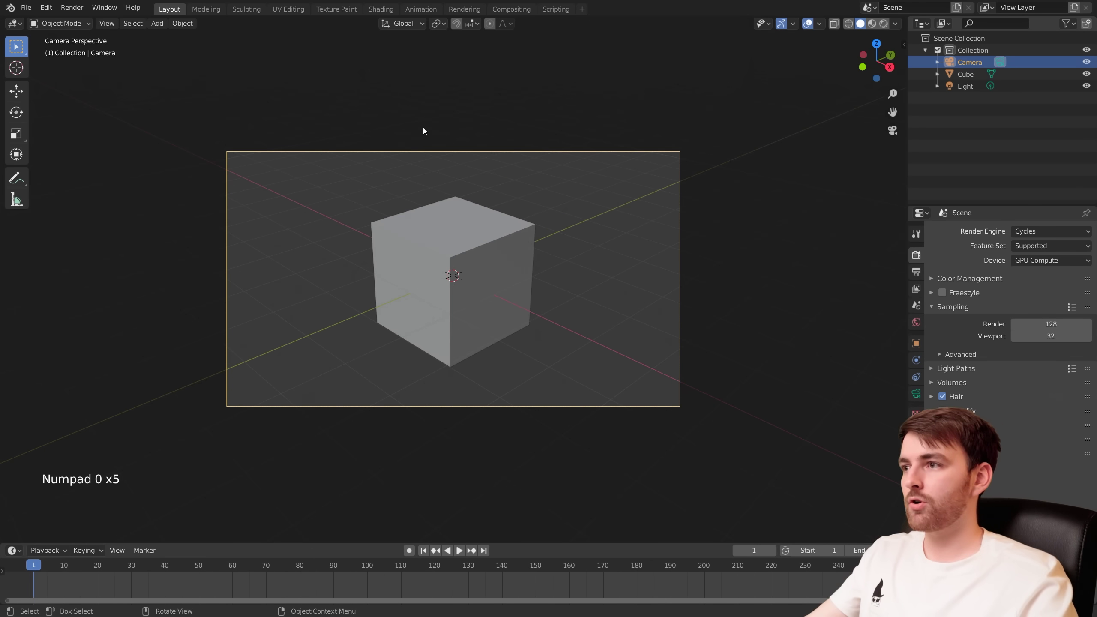
scroll(620, 227, up, 3)
scroll(622, 228, down, 1)
scroll(593, 210, up, 2)
scroll(681, 311, down, 1)
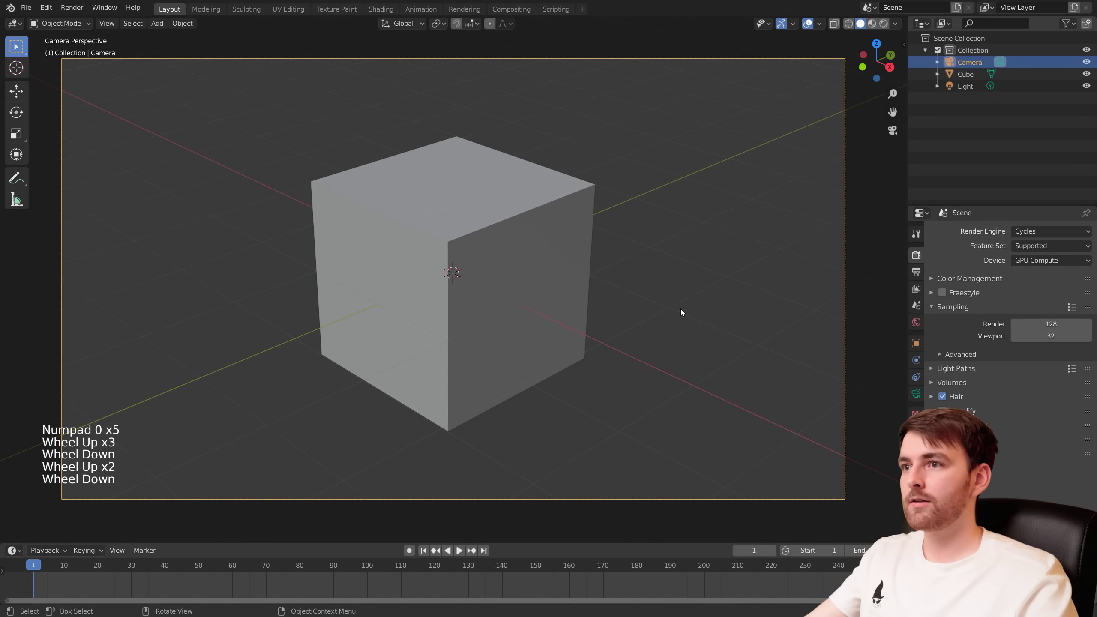
Widen the camera's field of view by adjusting the Camera Lens Angle to about 20 mm
right_click(641, 144)
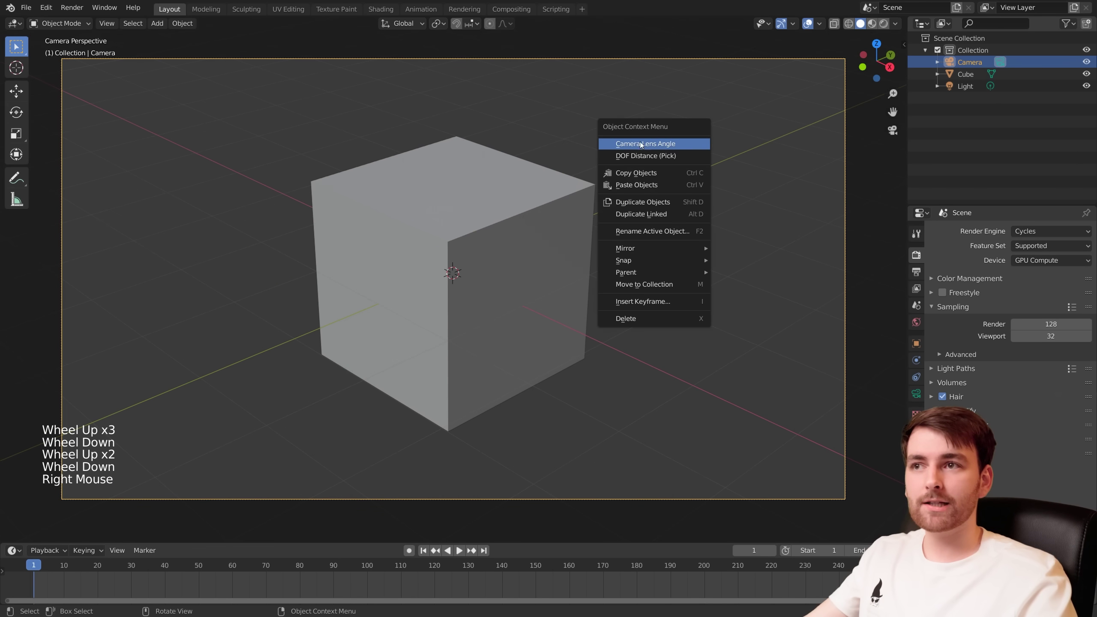
click(684, 144)
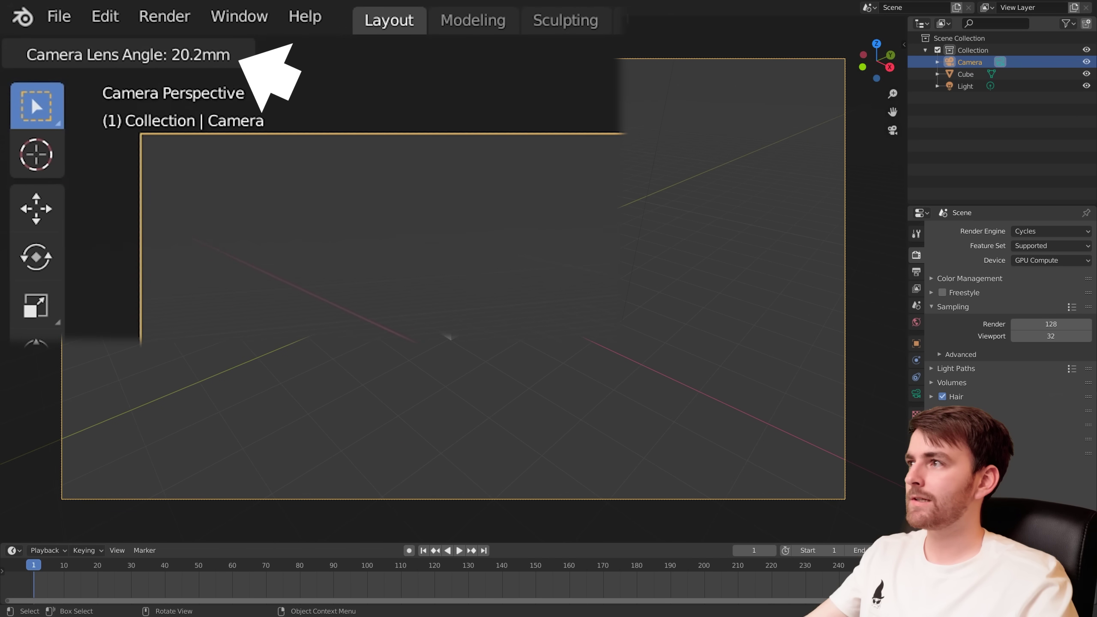
click(104, 24)
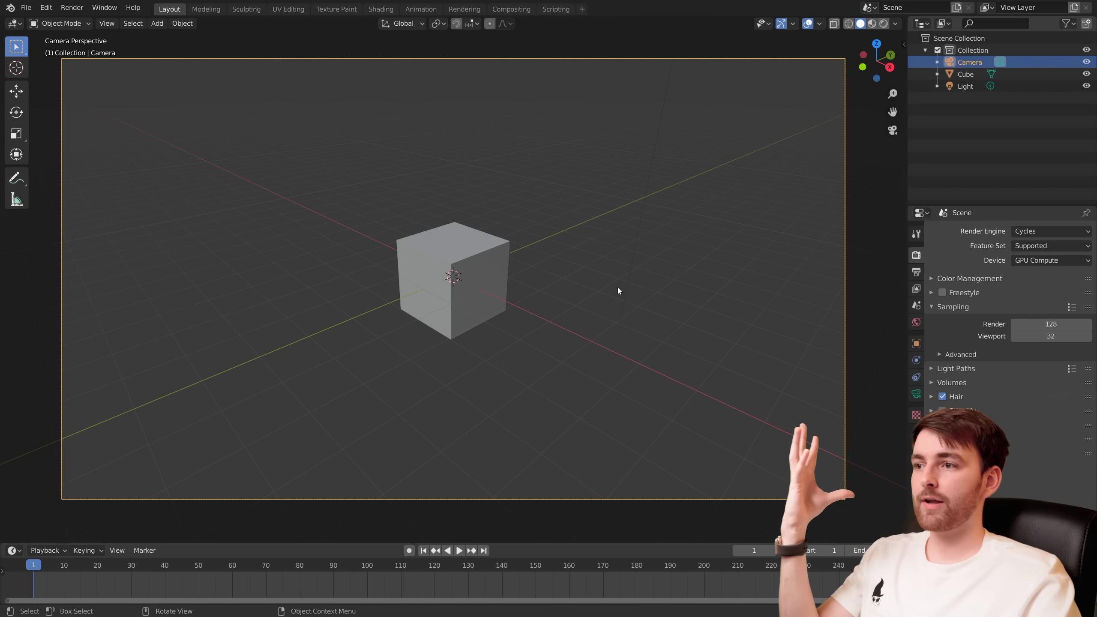
Try moving the camera around the cube with Walk Navigation, including backward, sideways and vertical movement
click(105, 24)
mouse_move(155, 177)
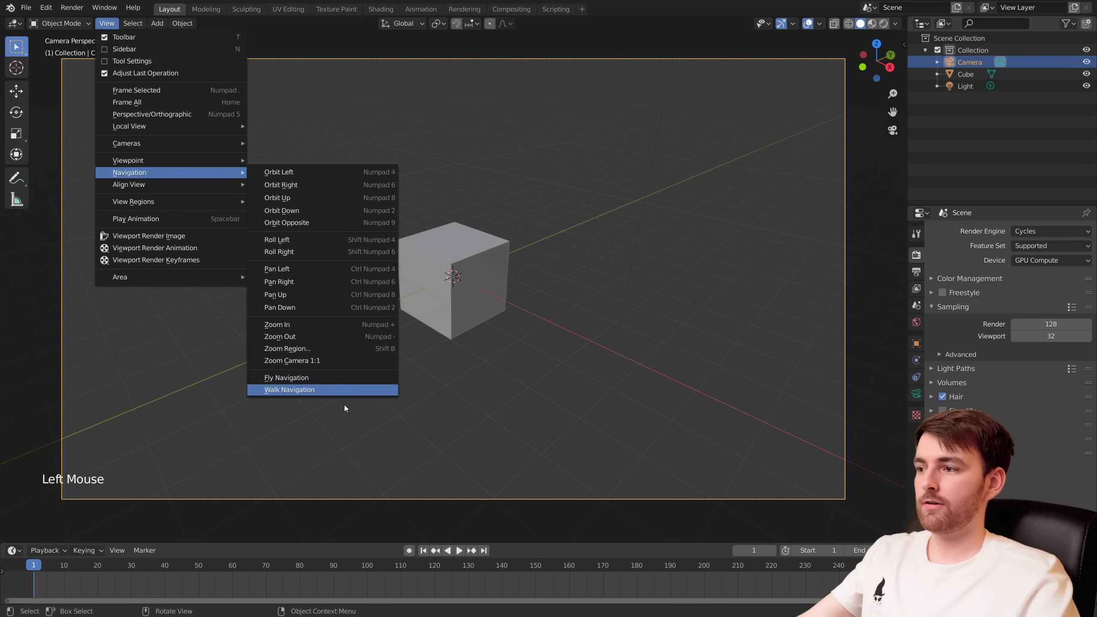
click(343, 390)
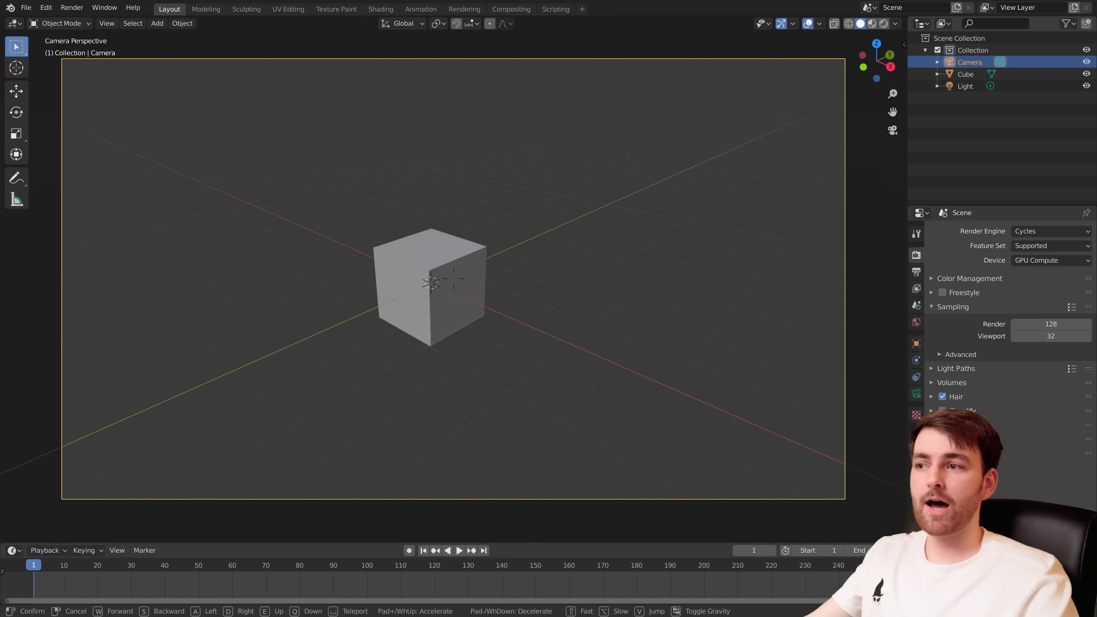
key(w)
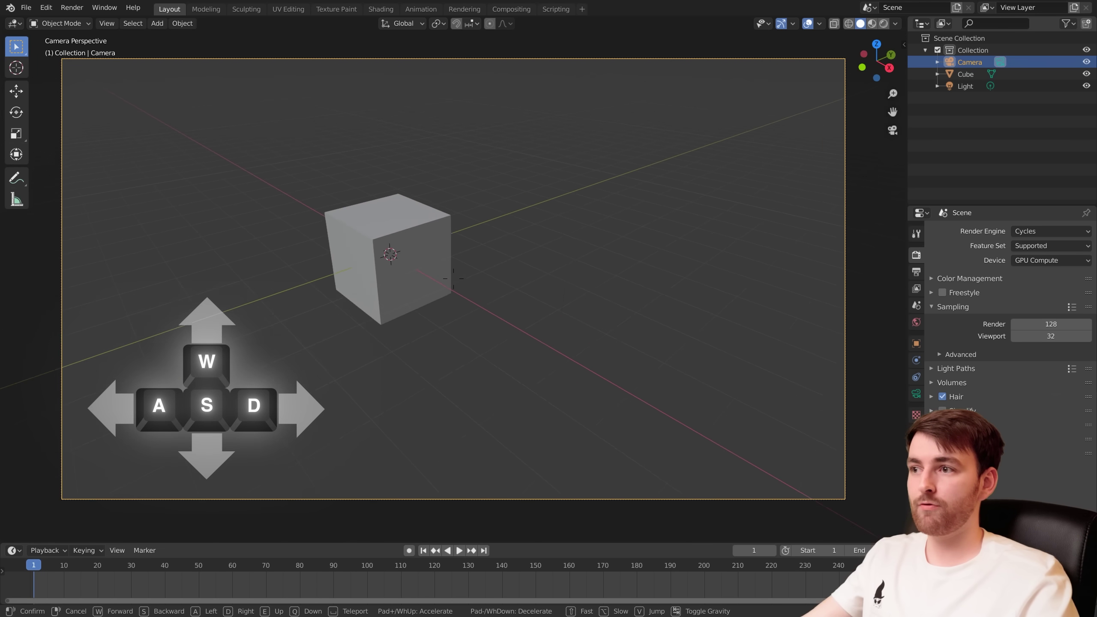
key(s)
key(s)
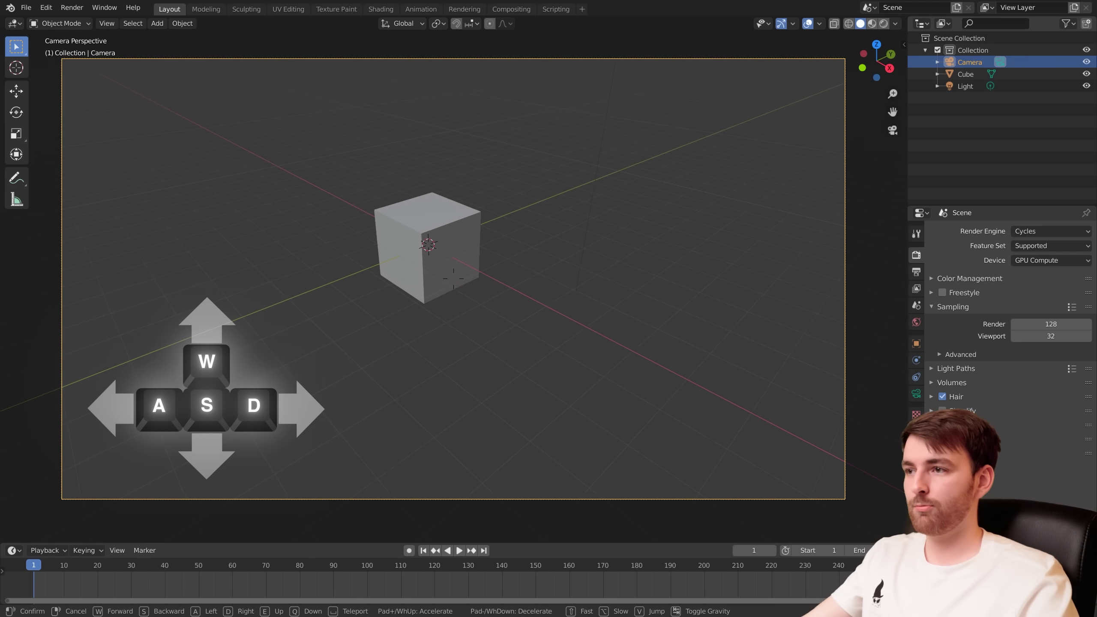
key(d)
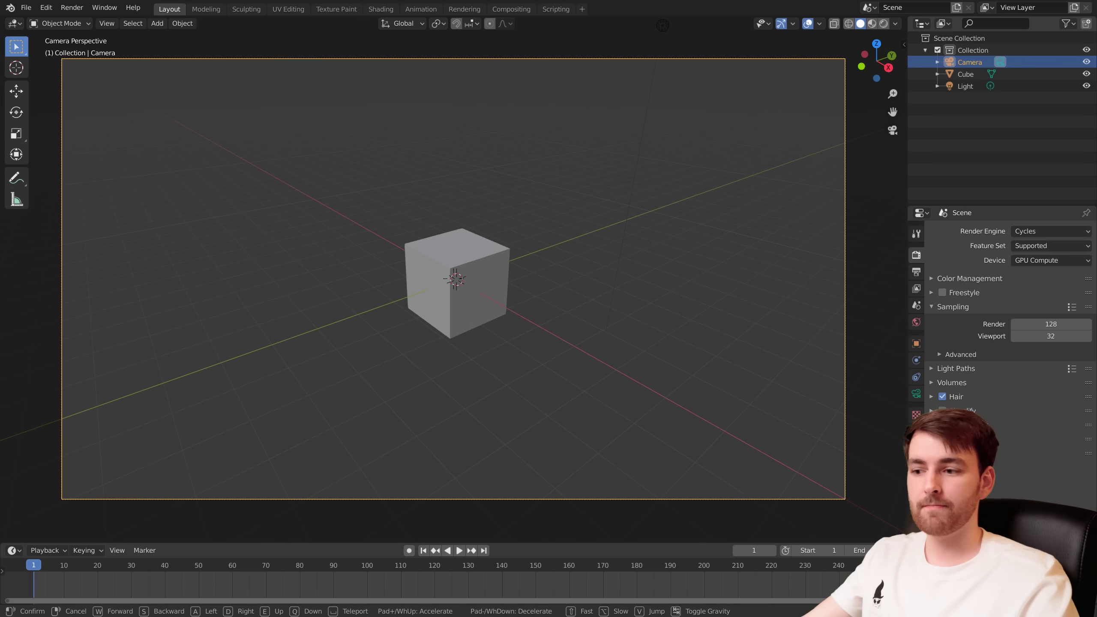
key(q)
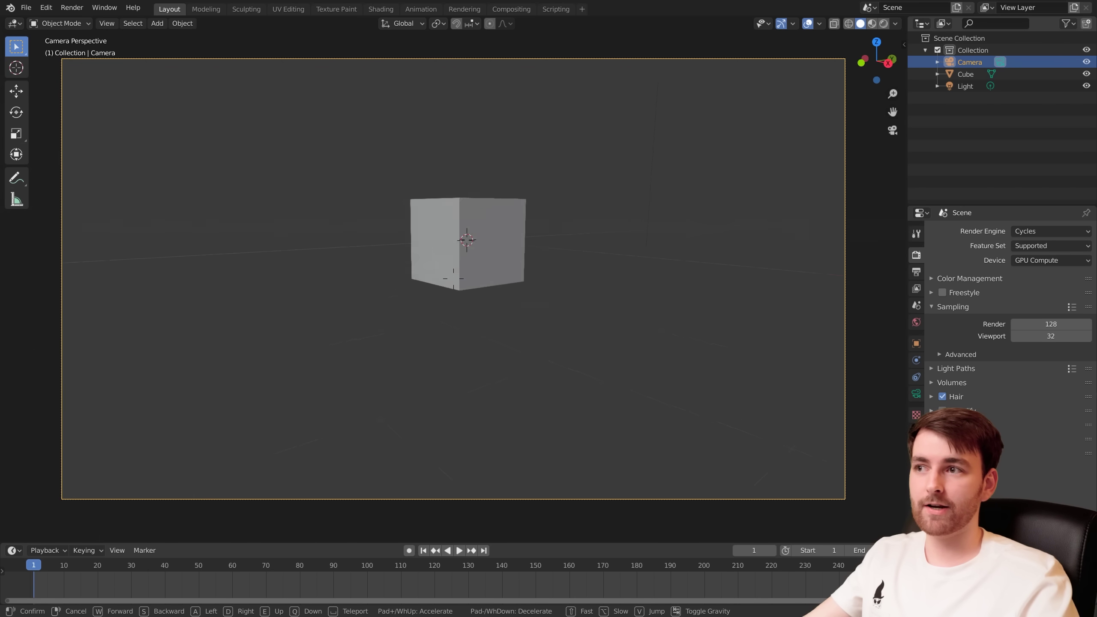
key(q)
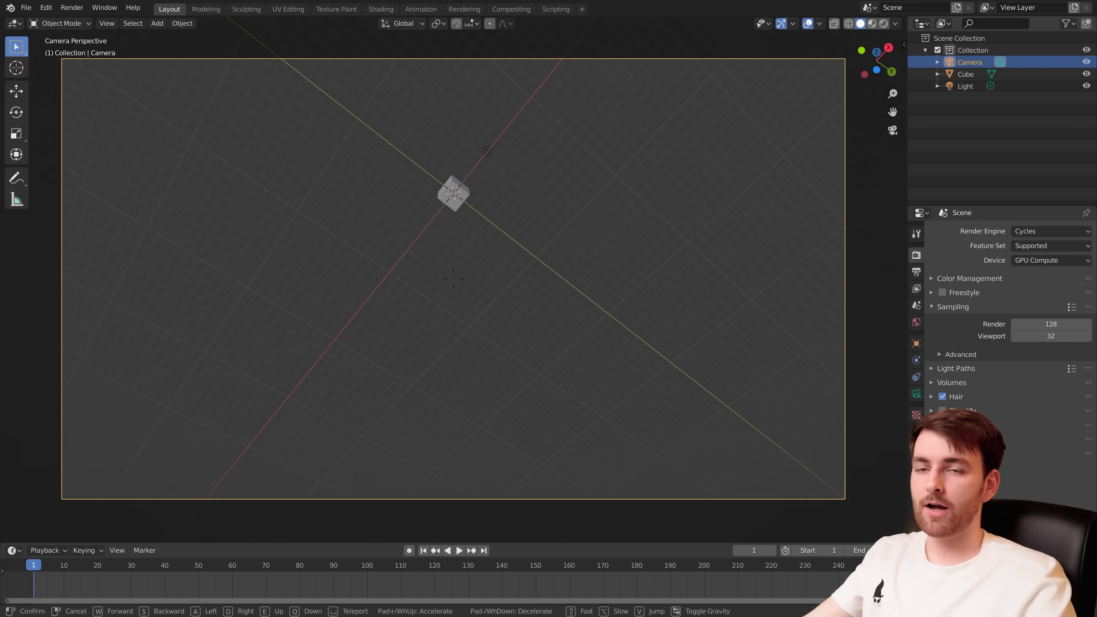
key(Escape)
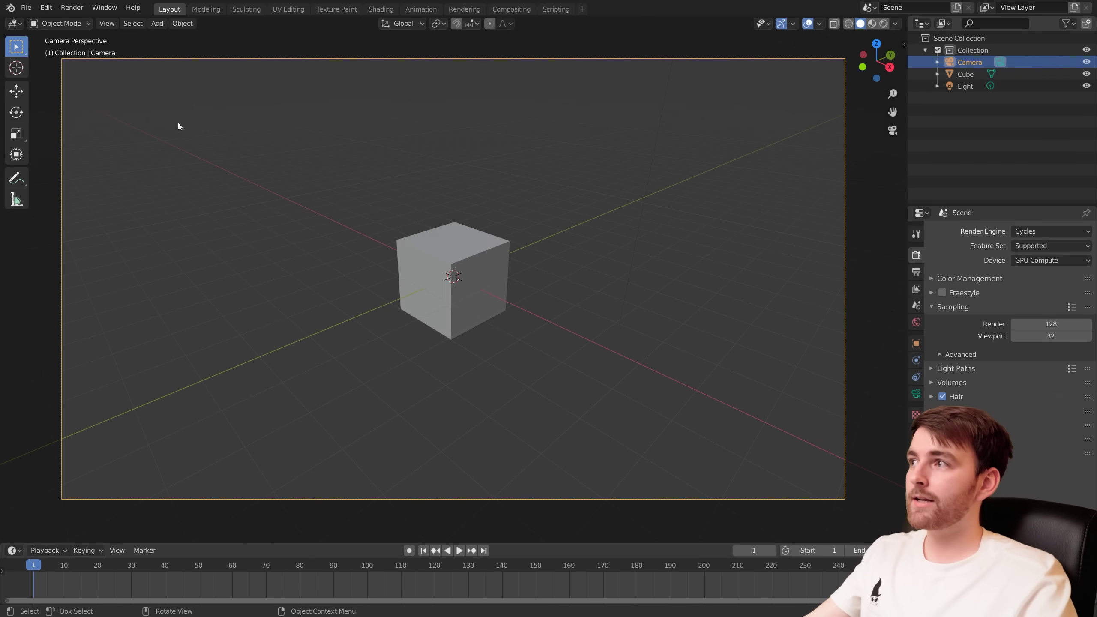
Assign Shift+F as the shortcut for Walk Navigation and briefly test it in the camera view
click(103, 26)
mouse_move(231, 176)
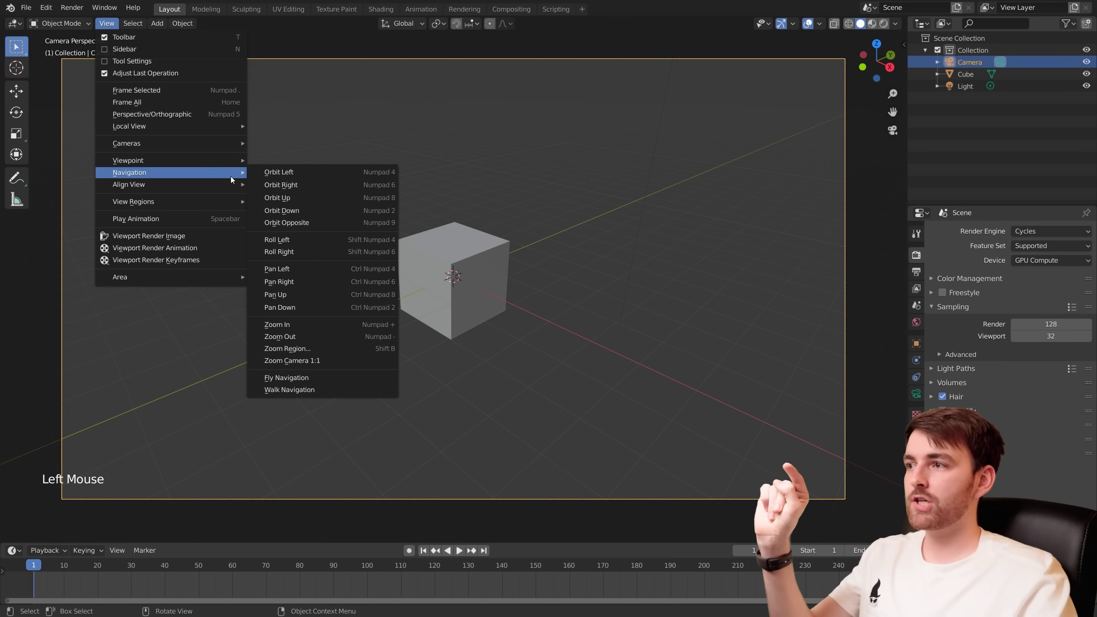
right_click(327, 389)
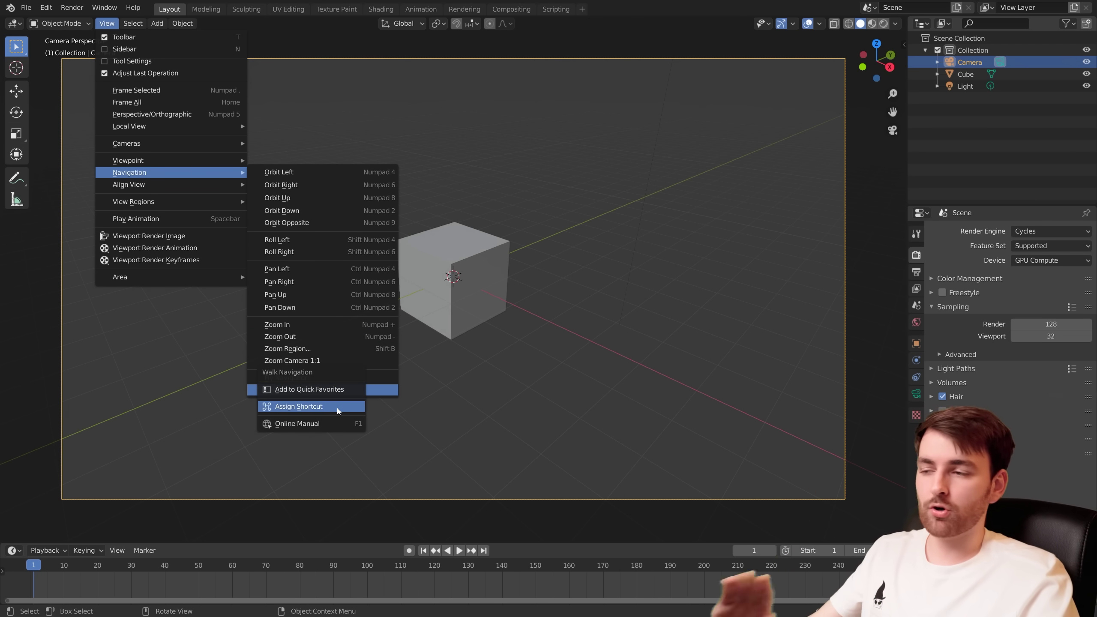
click(337, 406)
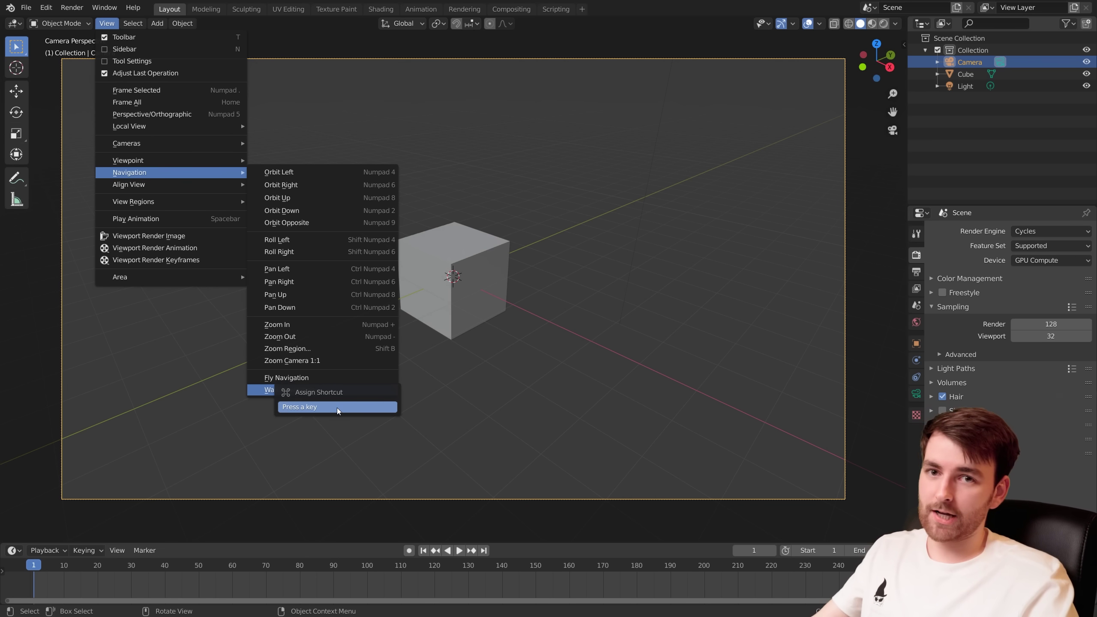
key(shift+f)
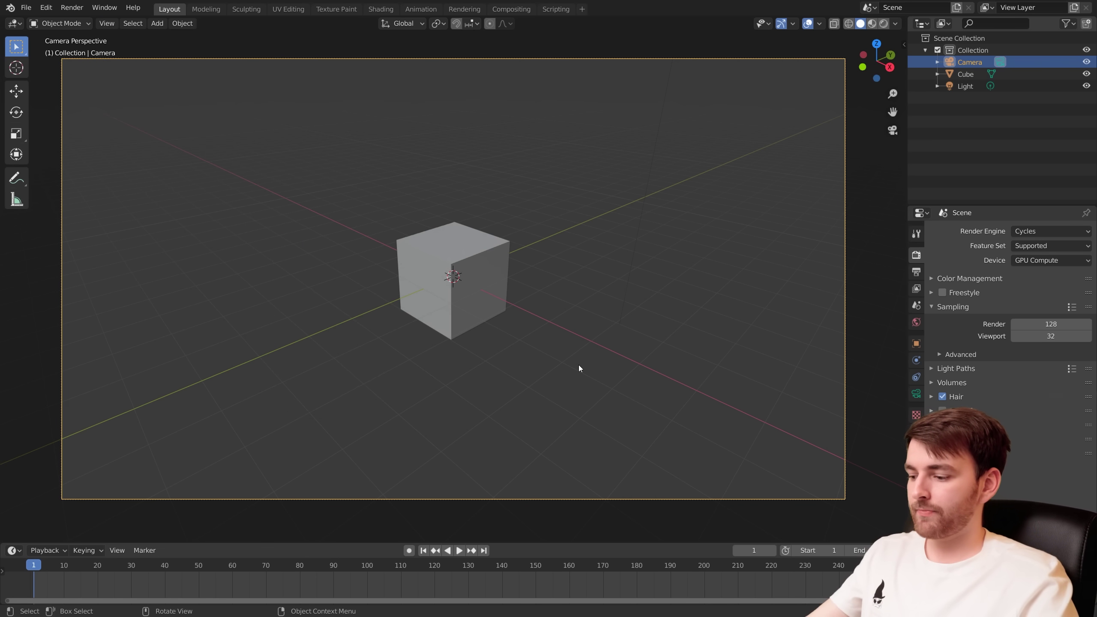
key(shift+f)
key(Escape)
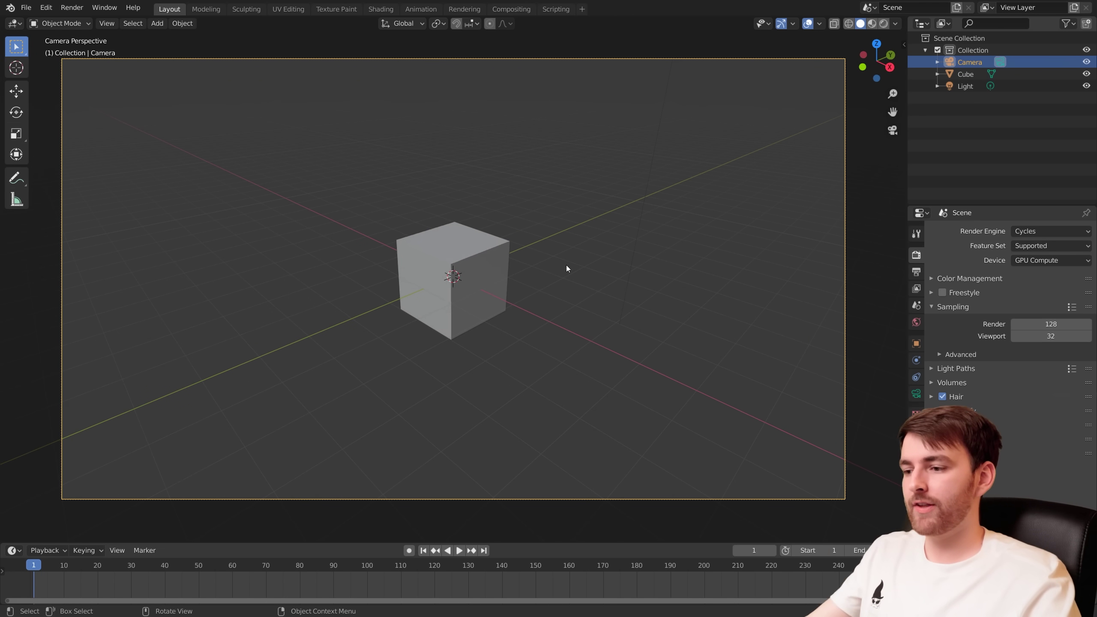
Enable automatic keyframing and record a short camera move with Walk Navigation while the animation plays
click(409, 551)
key(space)
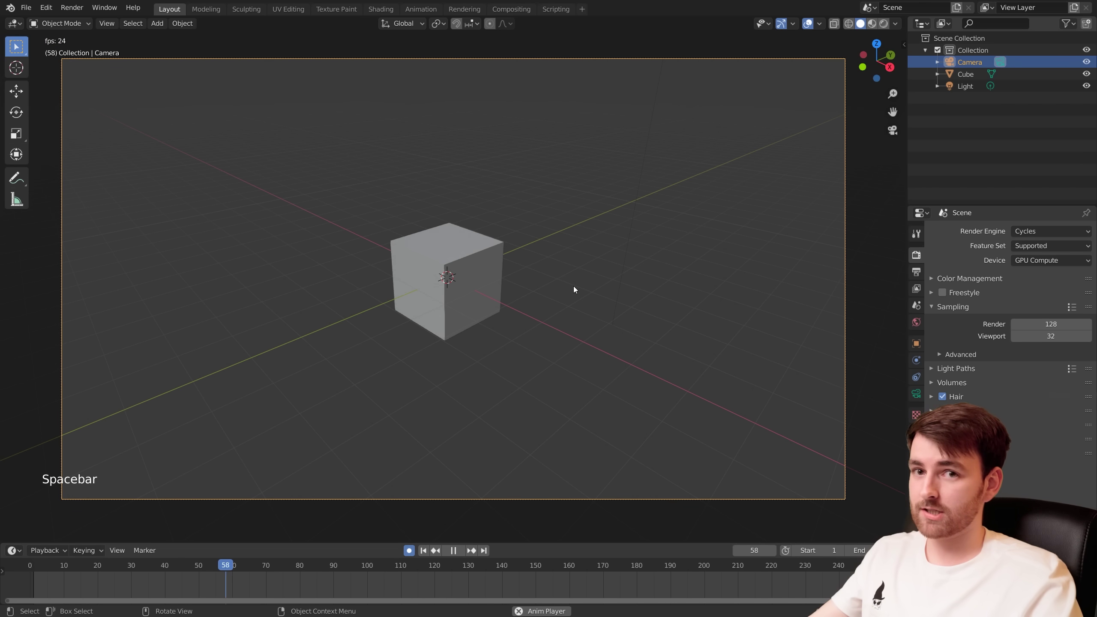
key(shift+f)
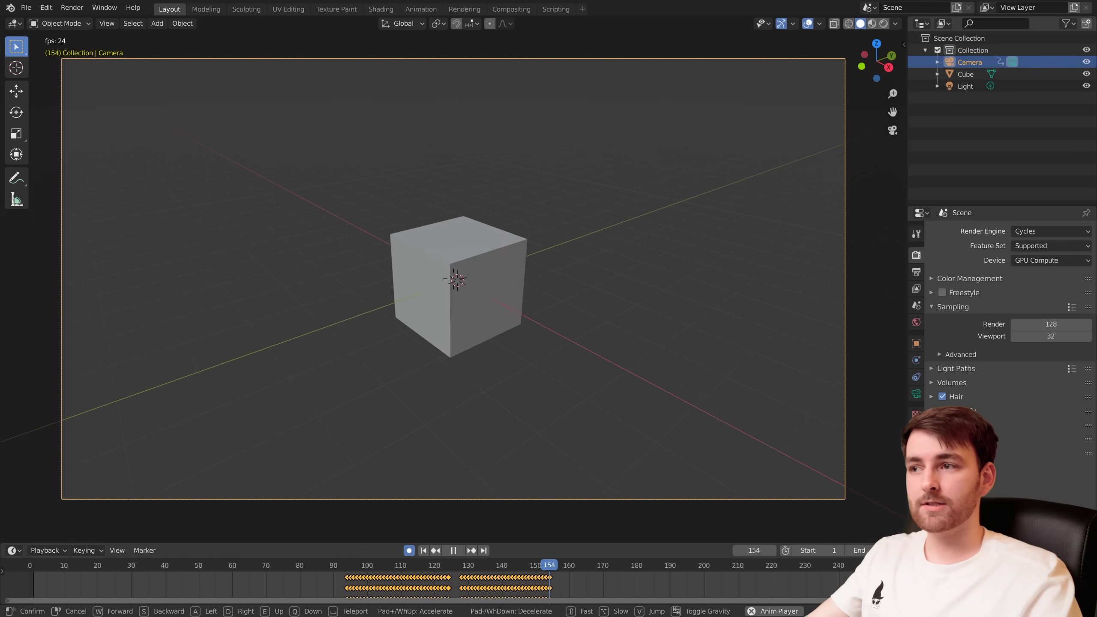
key(space)
Return to frame 1 and delete all the recorded camera keyframes
click(33, 565)
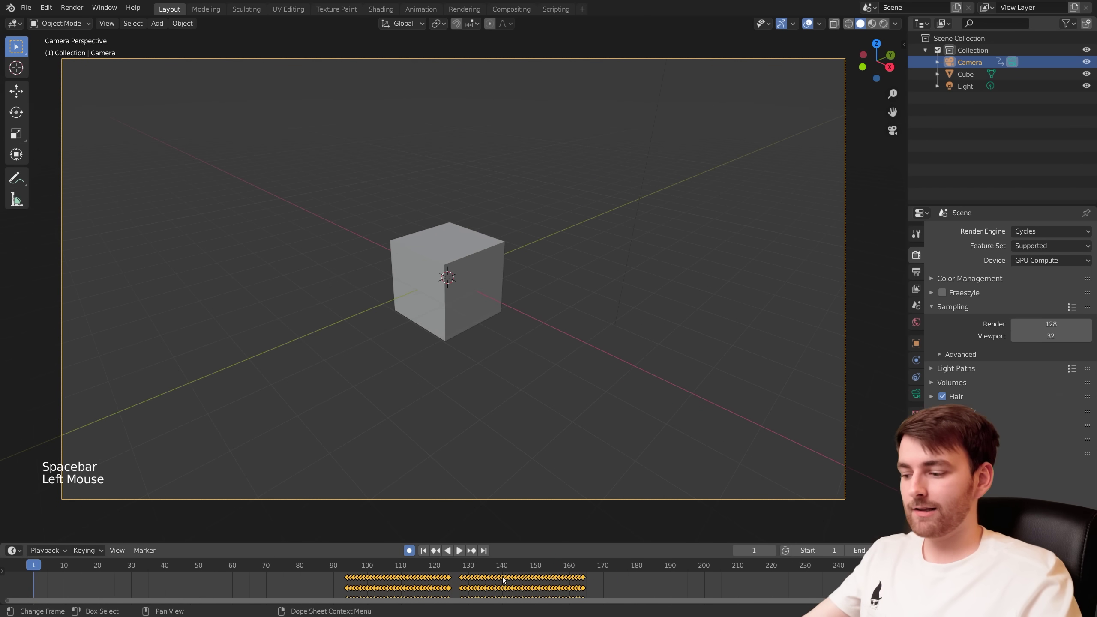
key(x)
click(606, 576)
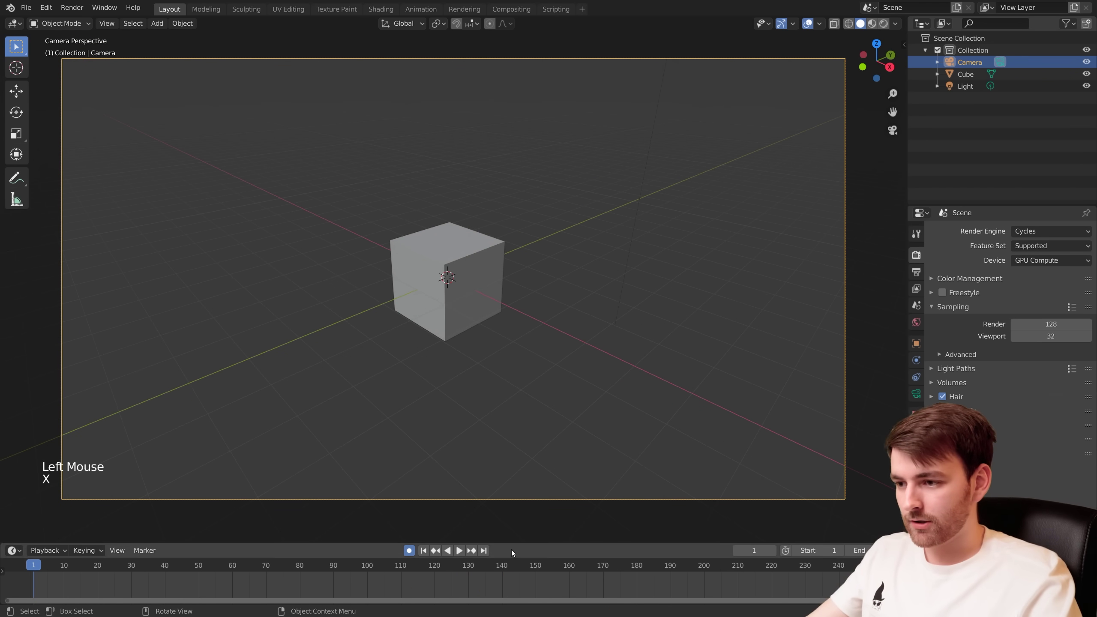
Split the 3D viewport vertically into two halves and turn the second half into a Graph Editor covering the full frame range
right_click(498, 543)
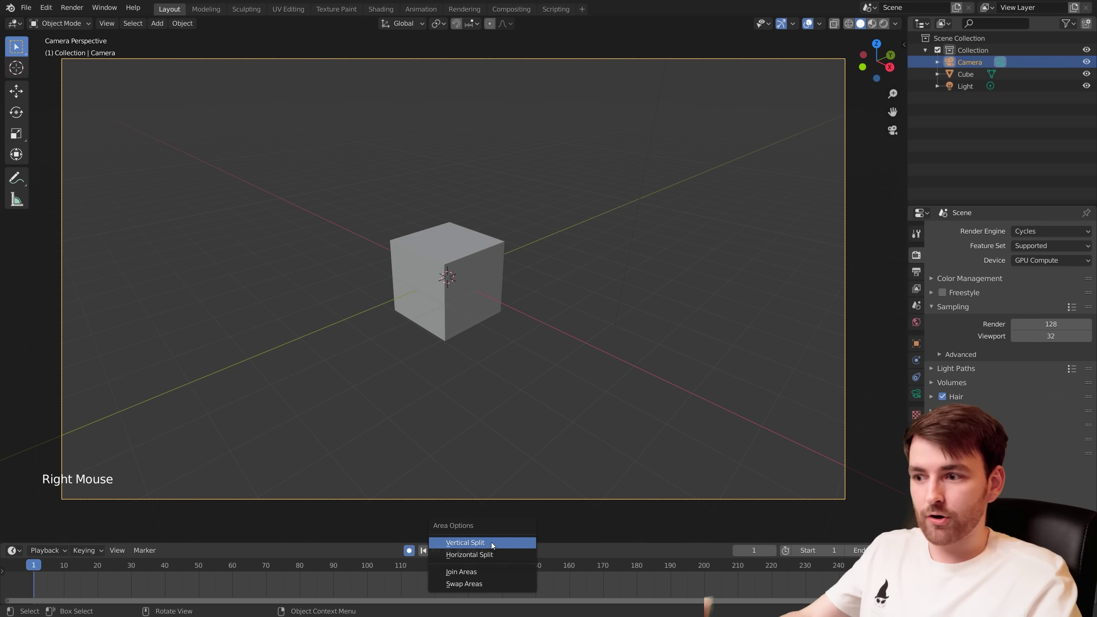
click(491, 542)
click(439, 302)
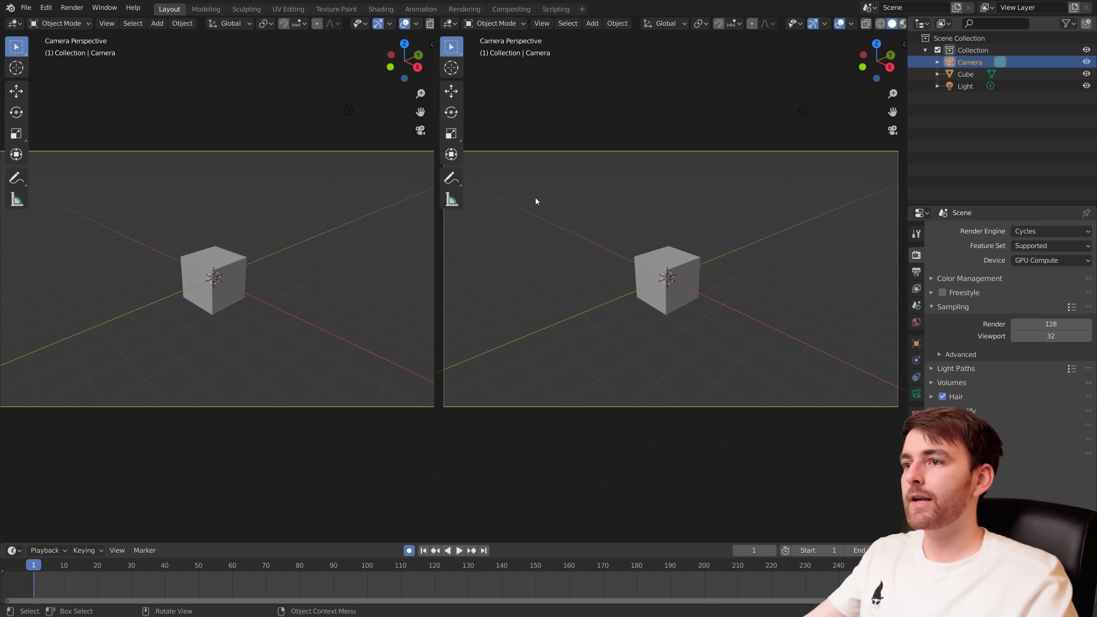
click(451, 23)
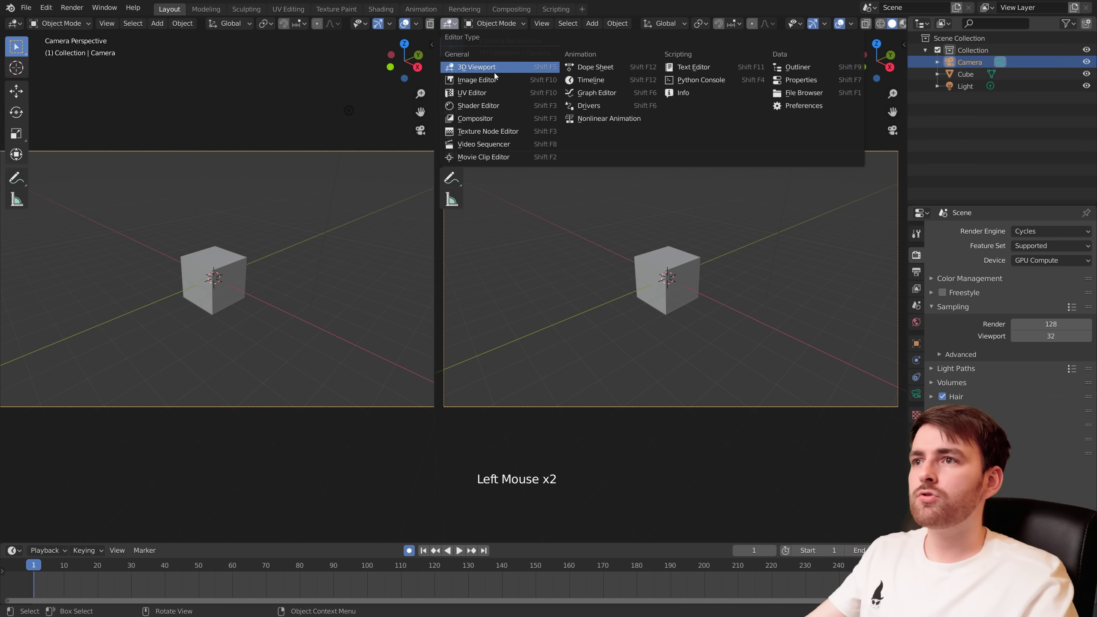
click(613, 94)
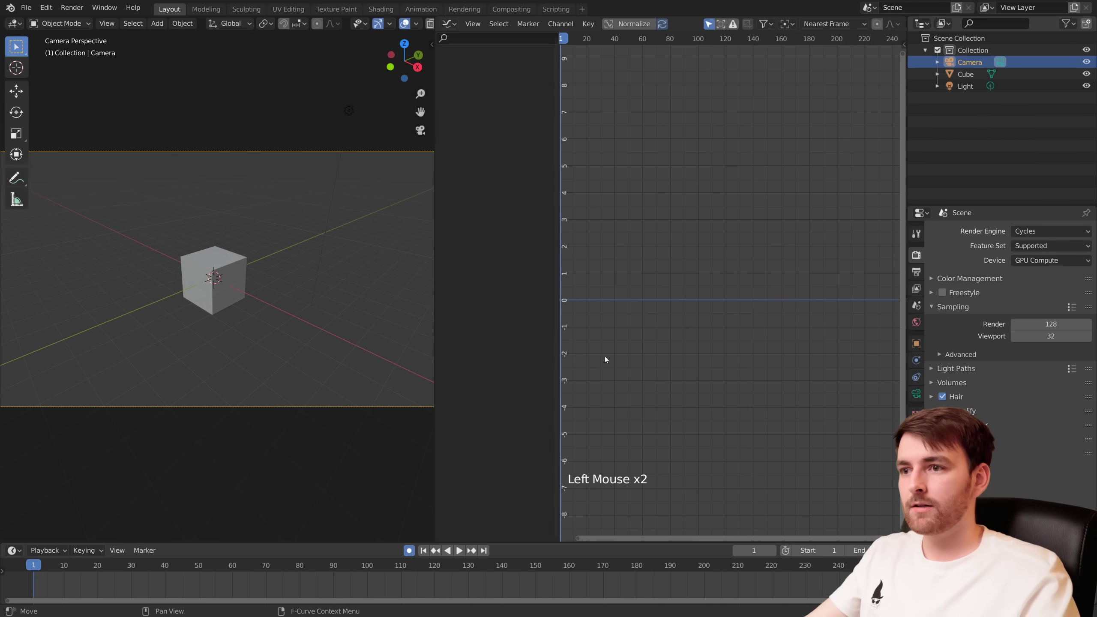
ctrl+middle_drag(769, 140, 756, 225)
Record a new camera move around the cube with Walk Navigation during playback, stopping at about frame 219
click(316, 301)
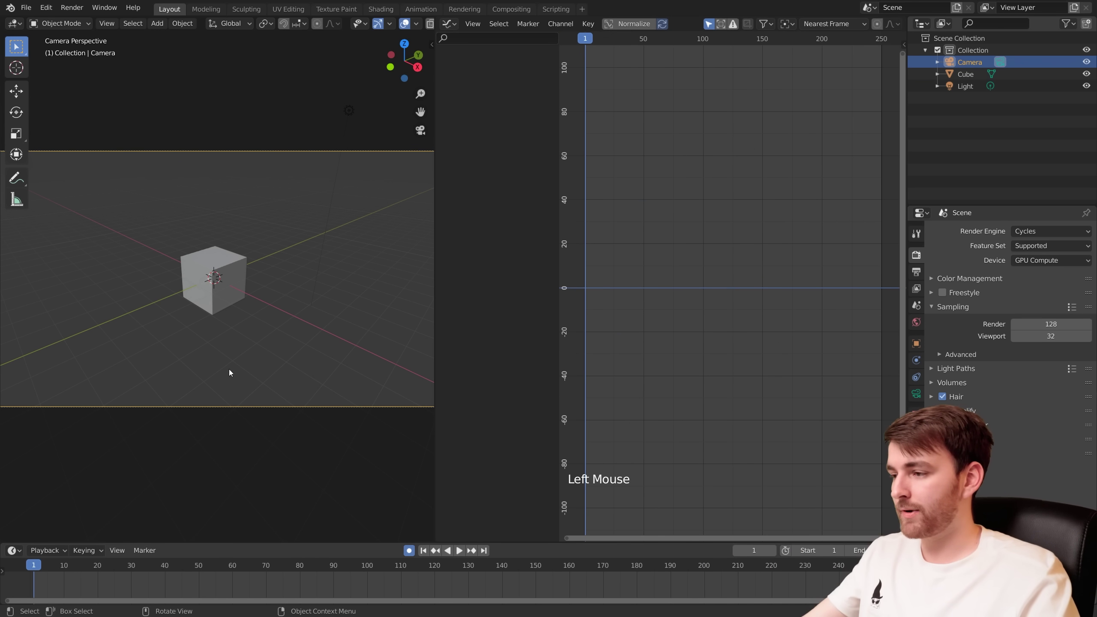
key(space)
key(shift+f)
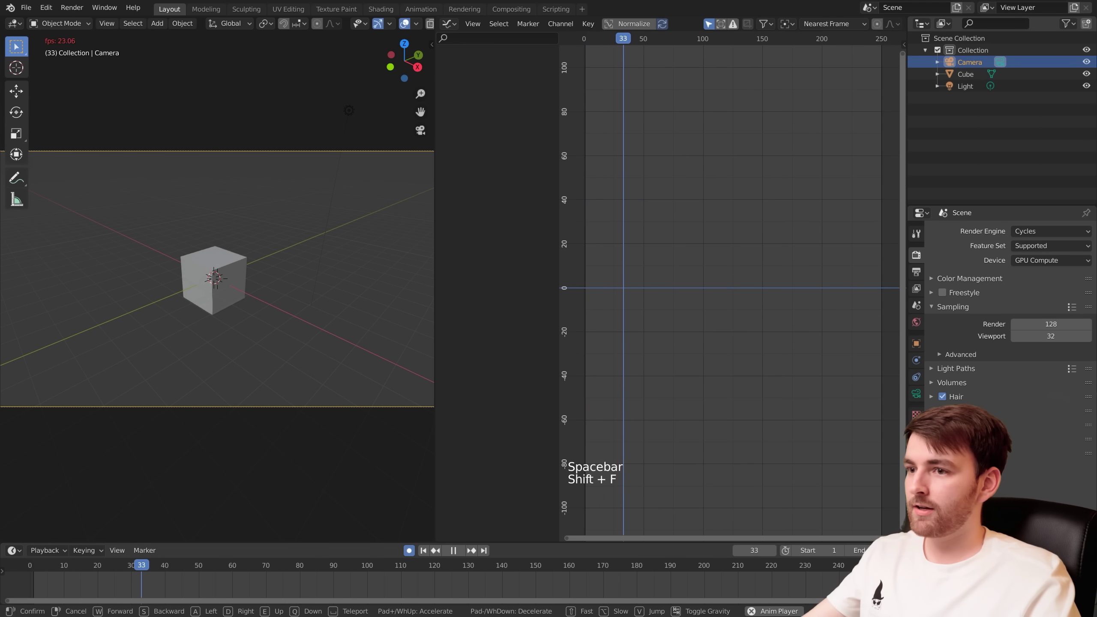
key(a)
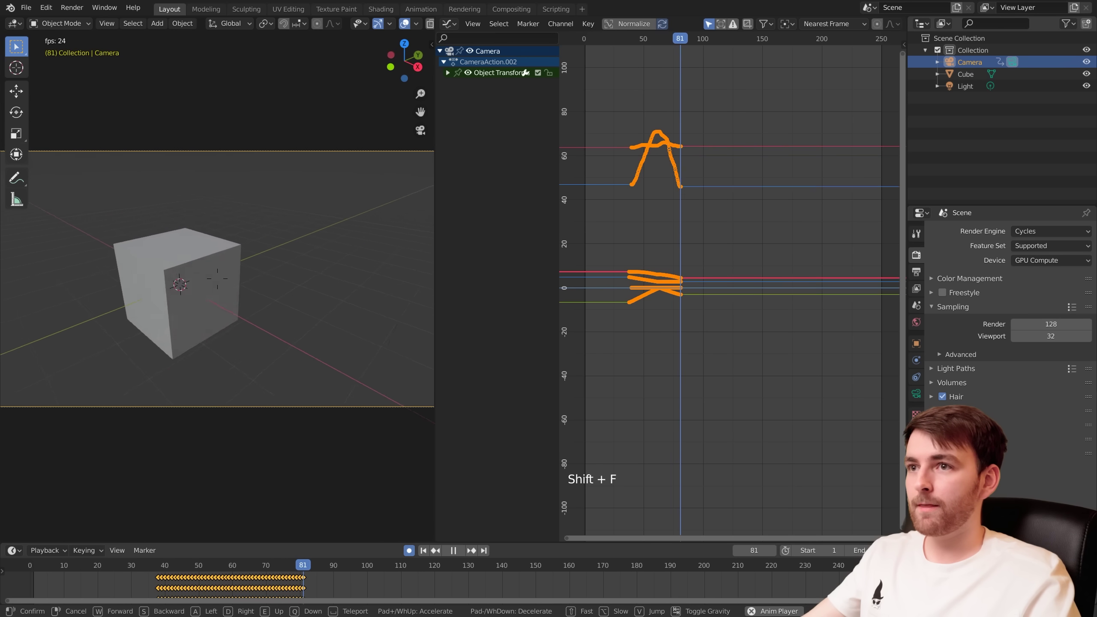
key(s)
key(d)
key(a)
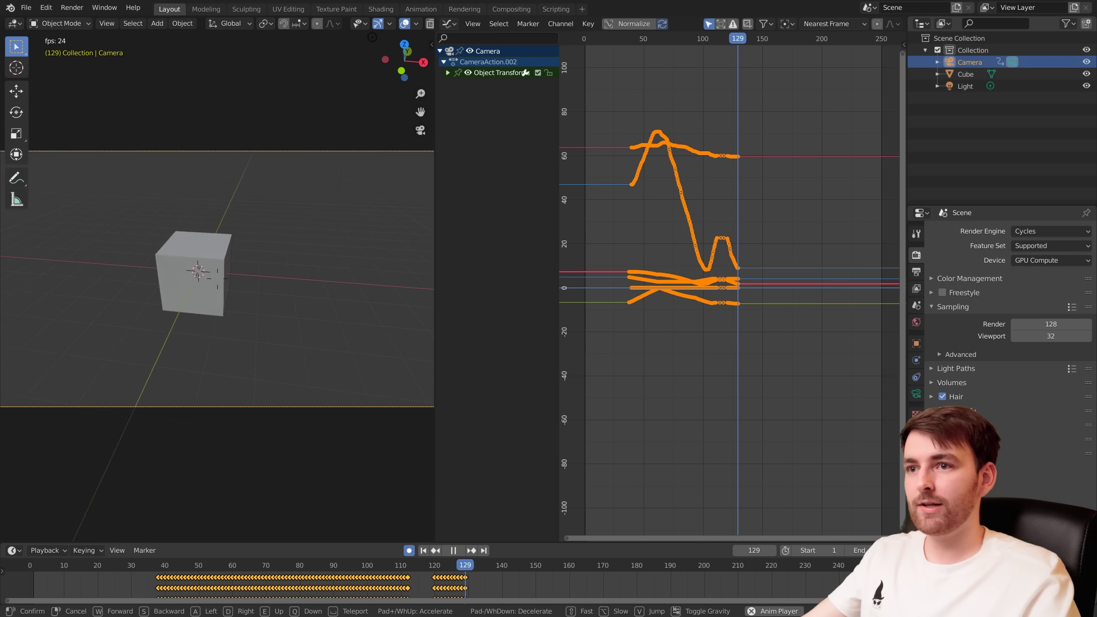
key(d)
key(w)
key(a)
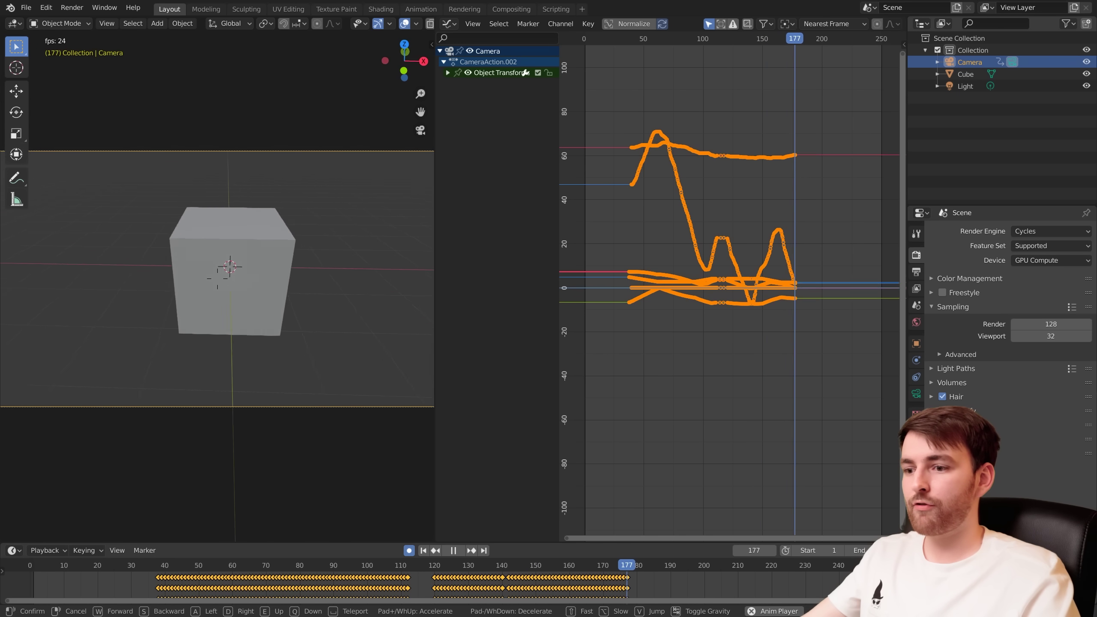
key(s)
key(space)
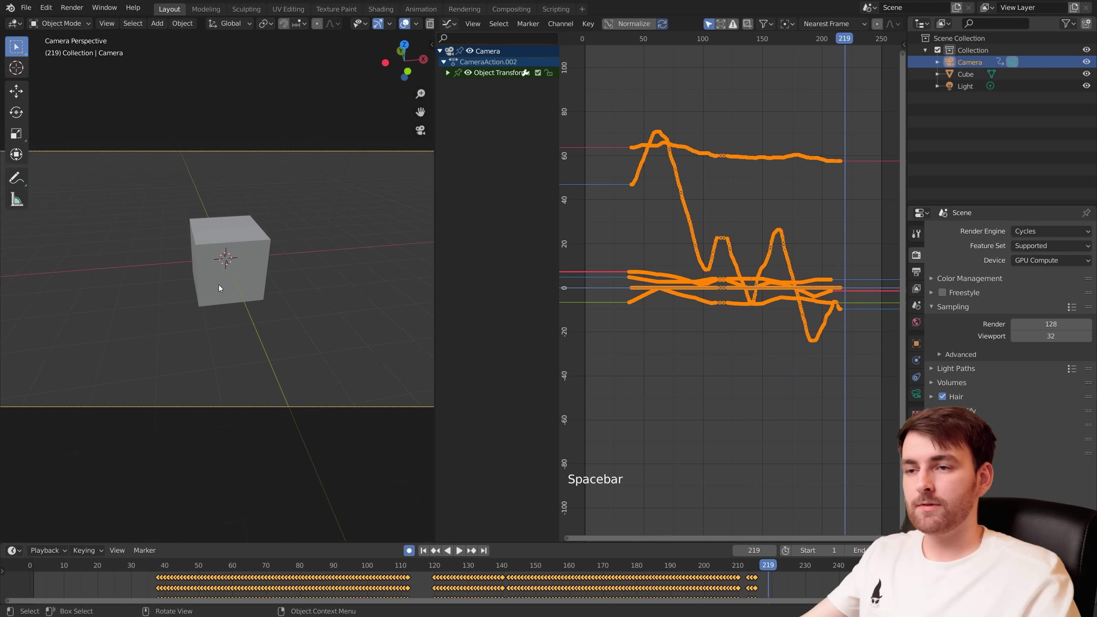
Maximize the Graph Editor and apply Smooth Keys to all the recorded camera keyframes
key(ctrl+space)
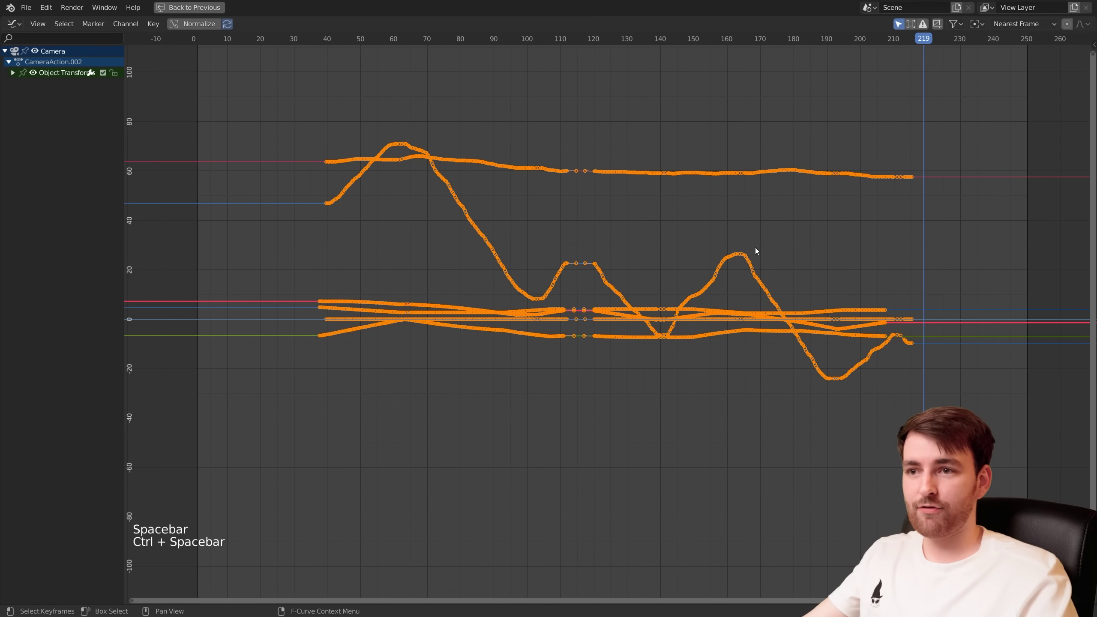
ctrl+middle_drag(680, 336, 761, 303)
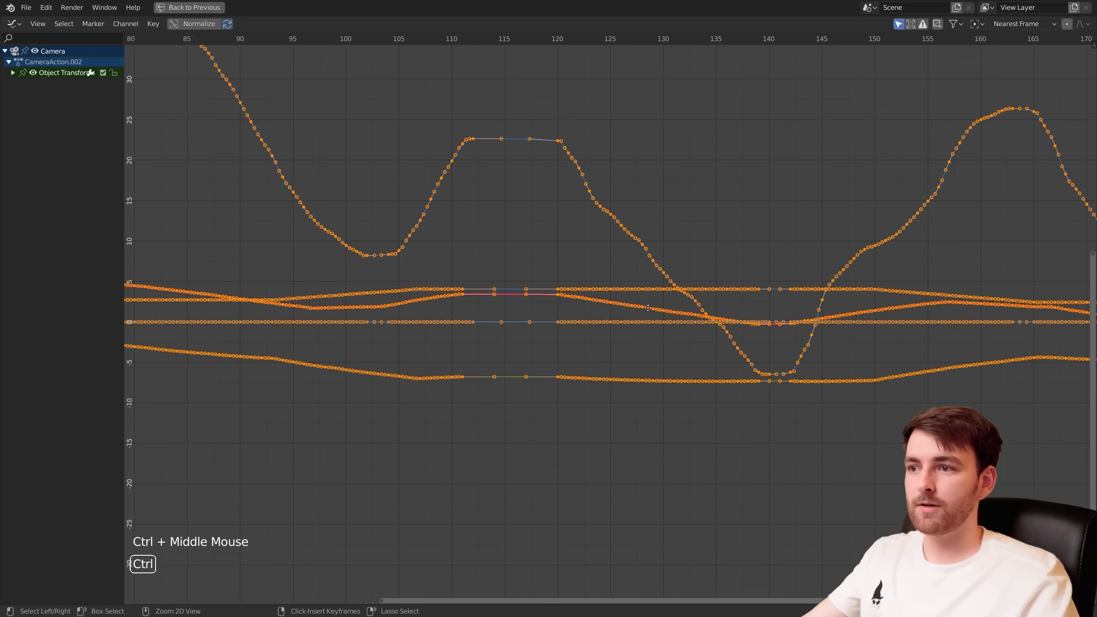
middle_drag(691, 303, 722, 331)
click(152, 25)
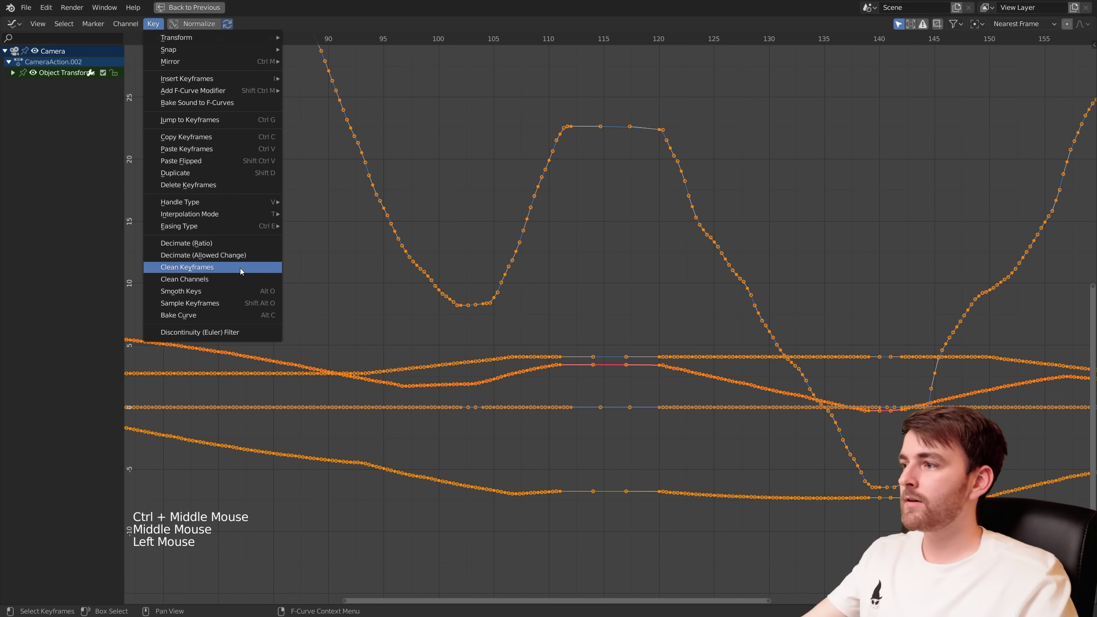
click(217, 292)
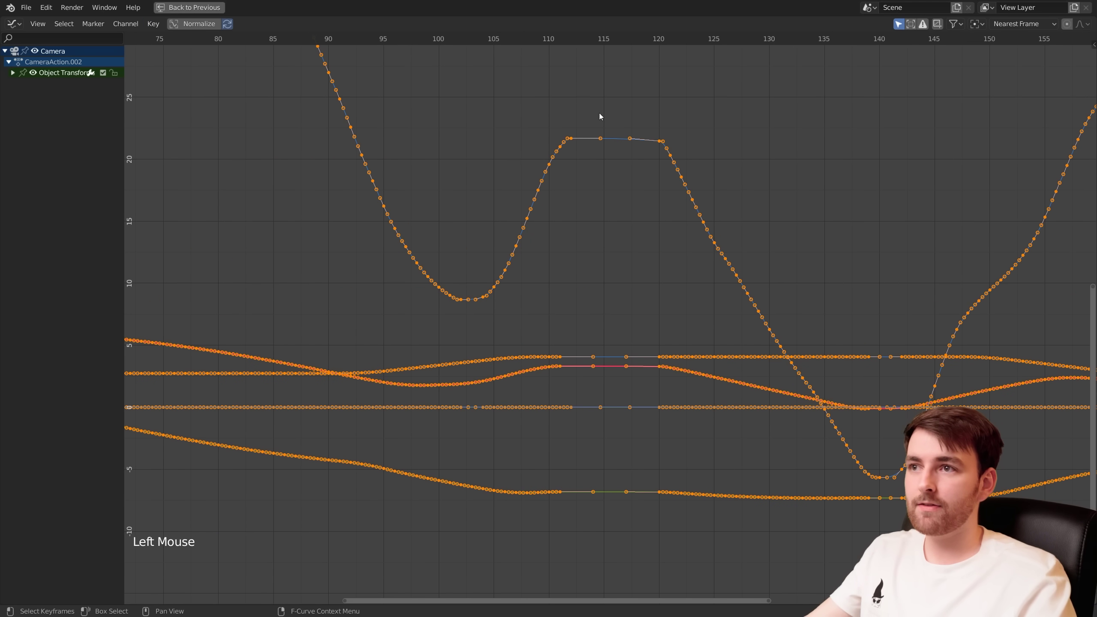
Undo and redo the key smoothing to compare the curves, and move the current frame to 113
key(ctrl+z)
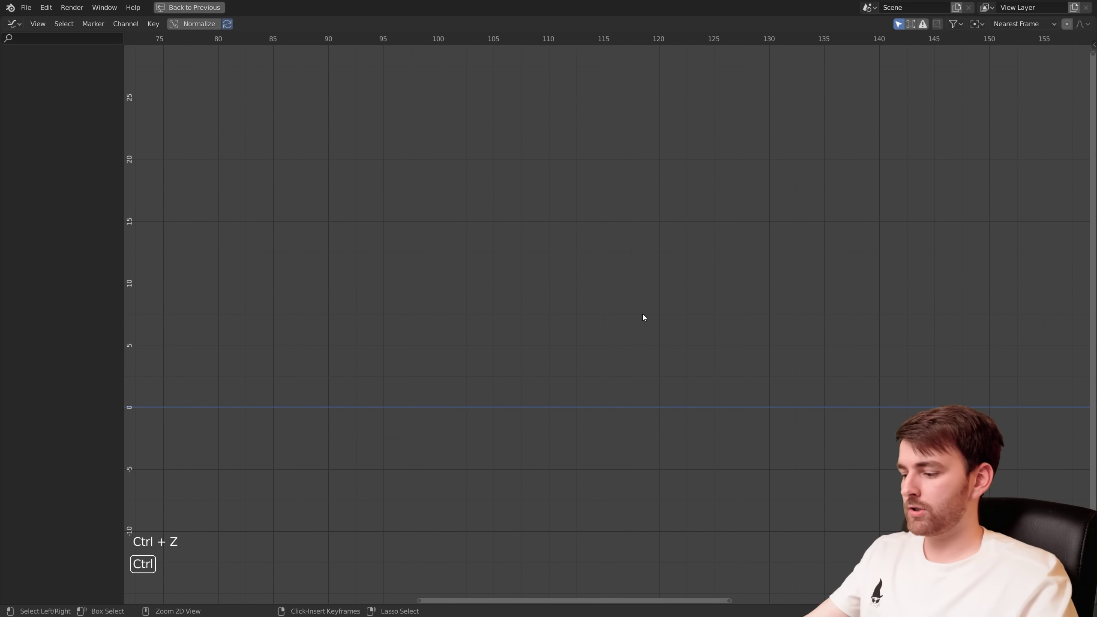
key(ctrl+shift+z)
ctrl+middle_drag(643, 314, 752, 260)
ctrl+middle_drag(751, 259, 793, 283)
drag(459, 36, 534, 66)
ctrl+middle_drag(604, 194, 703, 295)
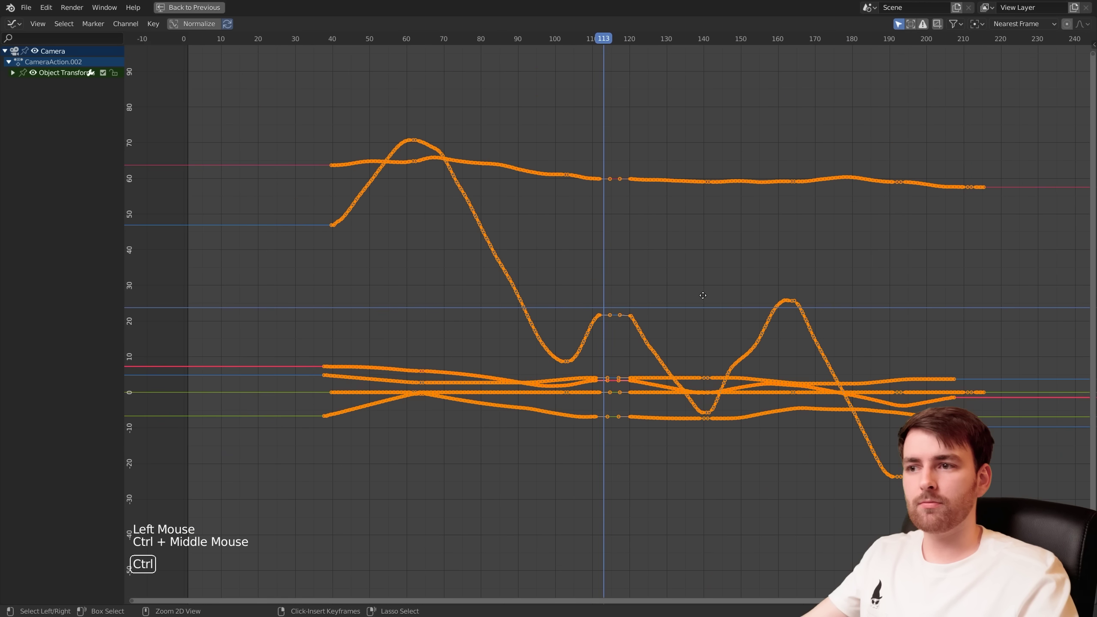
click(126, 23)
mouse_move(153, 24)
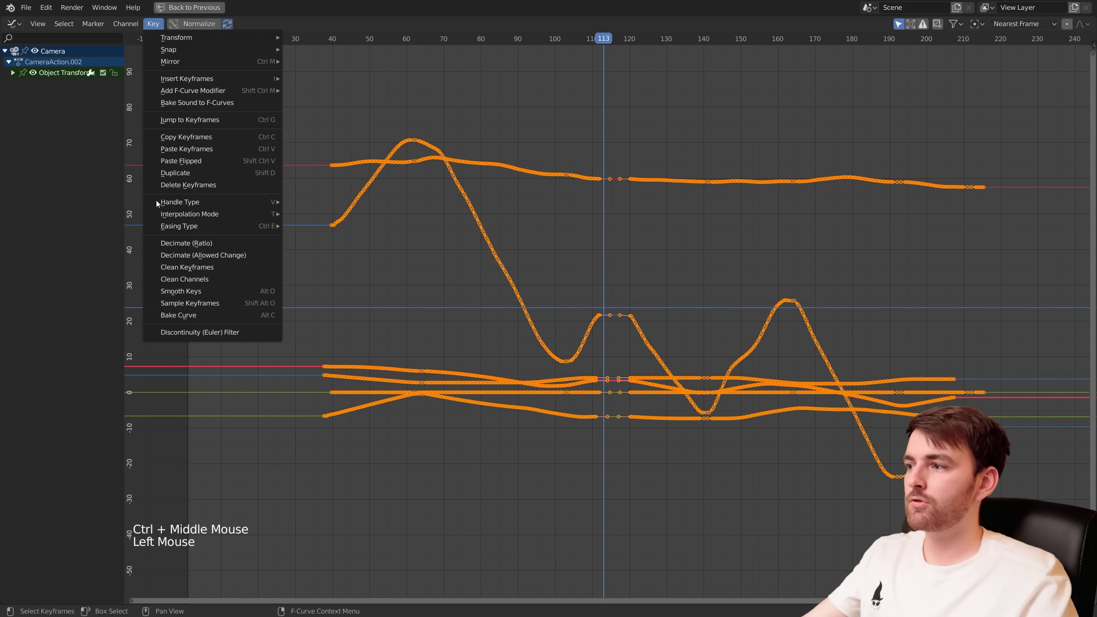
click(205, 291)
key(ctrl+z)
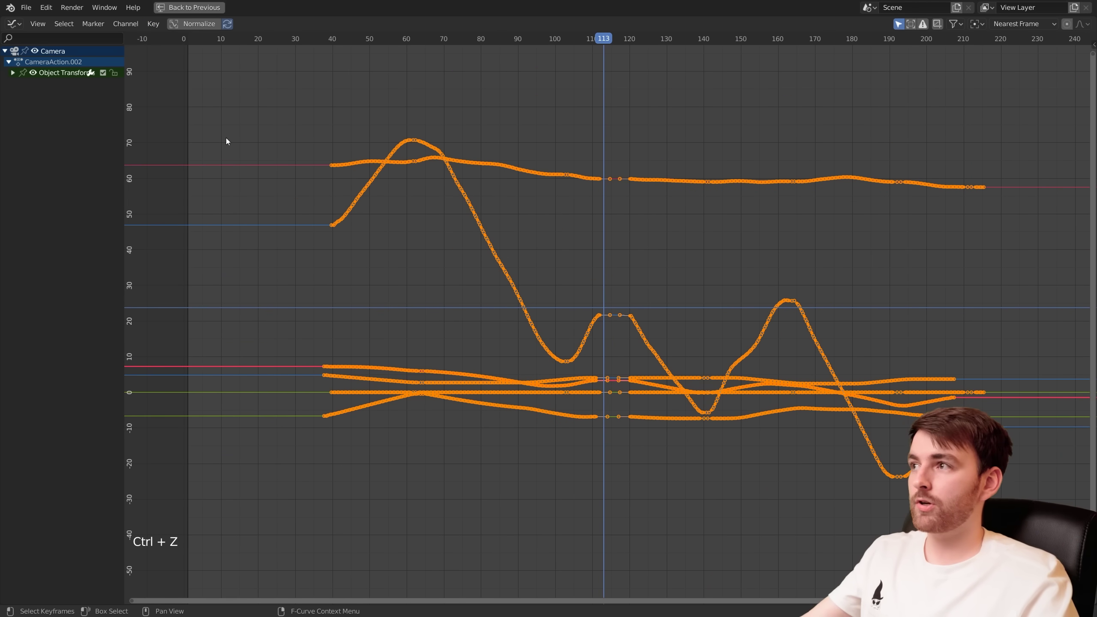
click(155, 28)
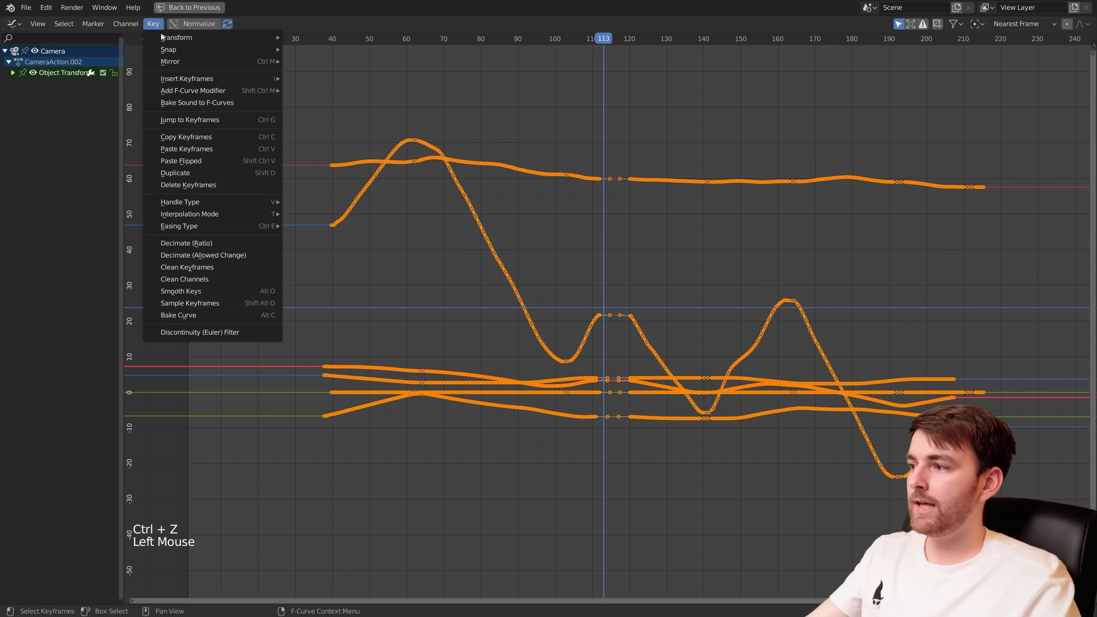
click(243, 301)
middle_drag(719, 265, 728, 254)
ctrl+middle_drag(727, 253, 602, 208)
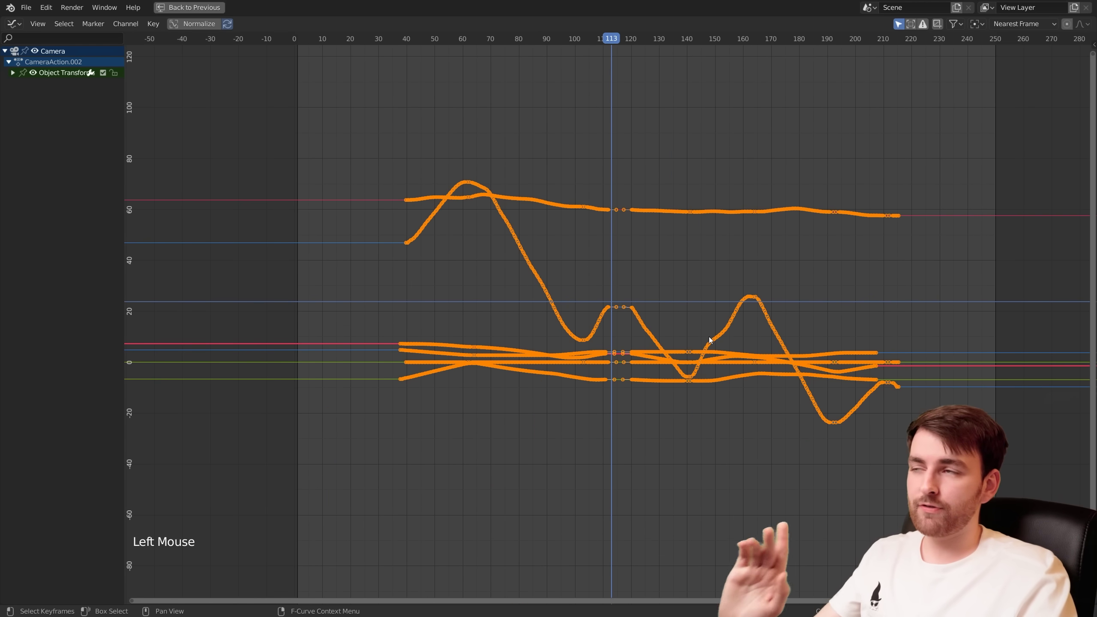
click(154, 24)
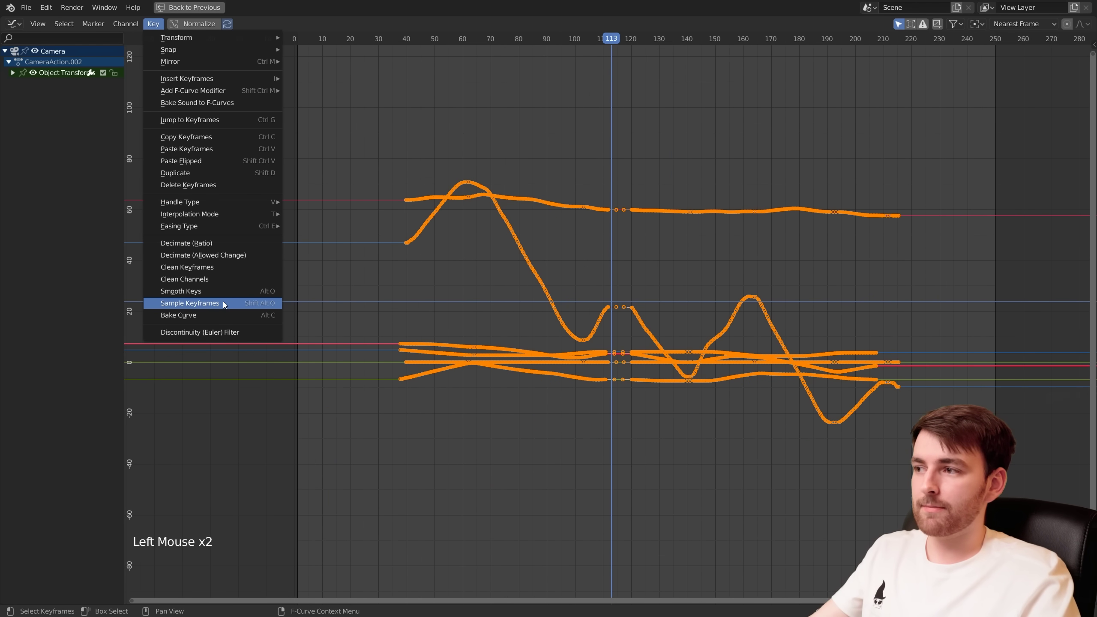
click(190, 303)
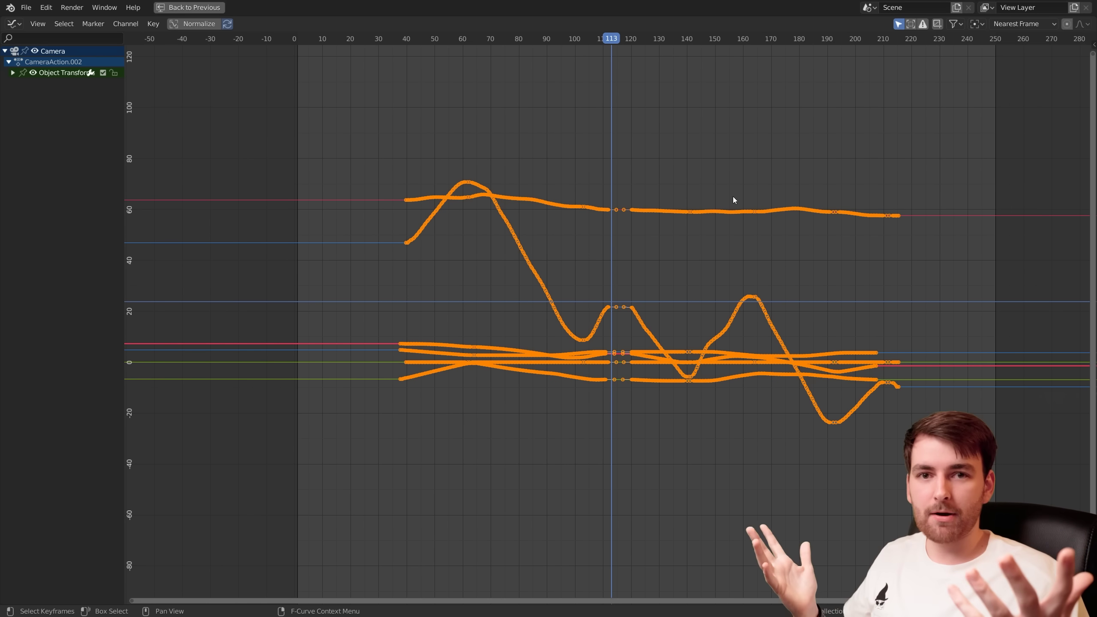
Restore the normal editor layout, delete all the recorded camera keyframes and return to frame 1
key(ctrl+space)
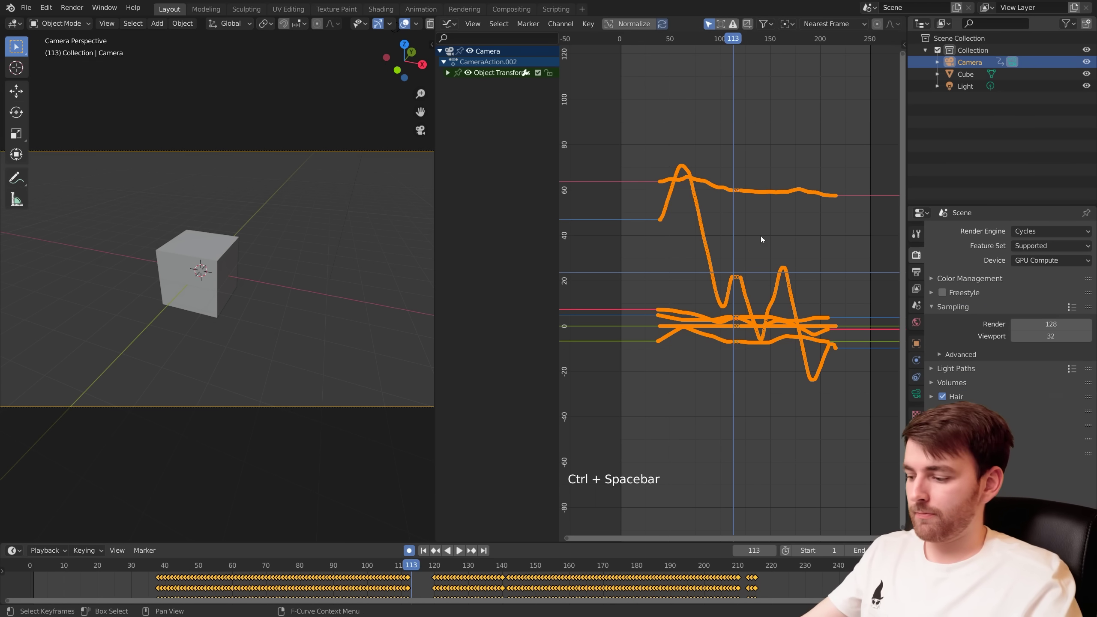
key(x)
click(734, 213)
key(shift+Left)
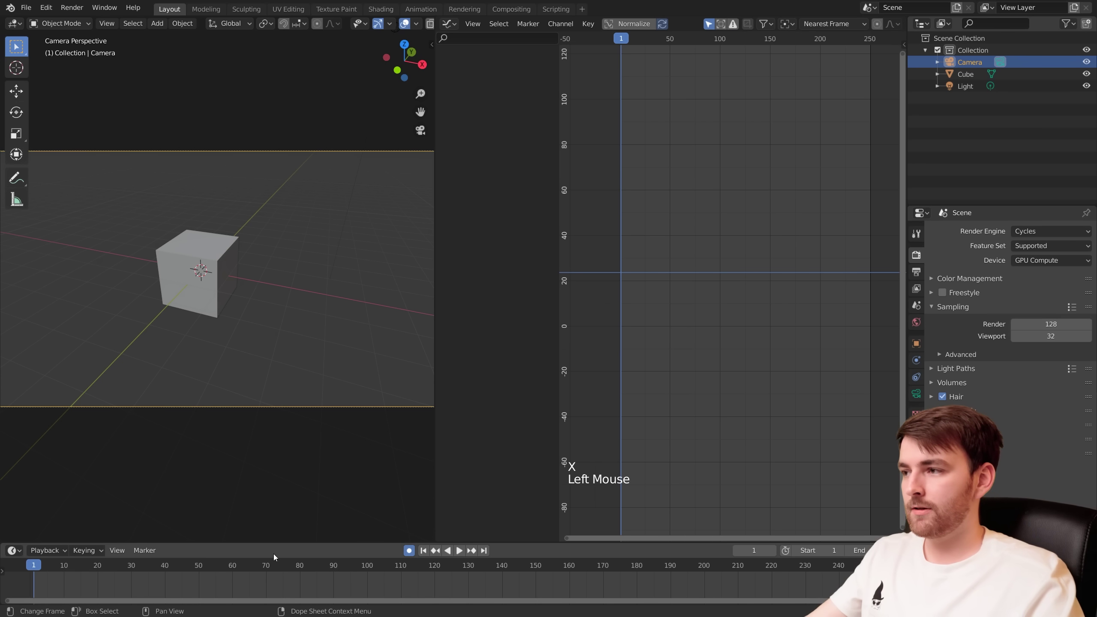
Record a full camera move around the cube with Walk Navigation during playback, stop at frame 223 and return to frame 1
key(space)
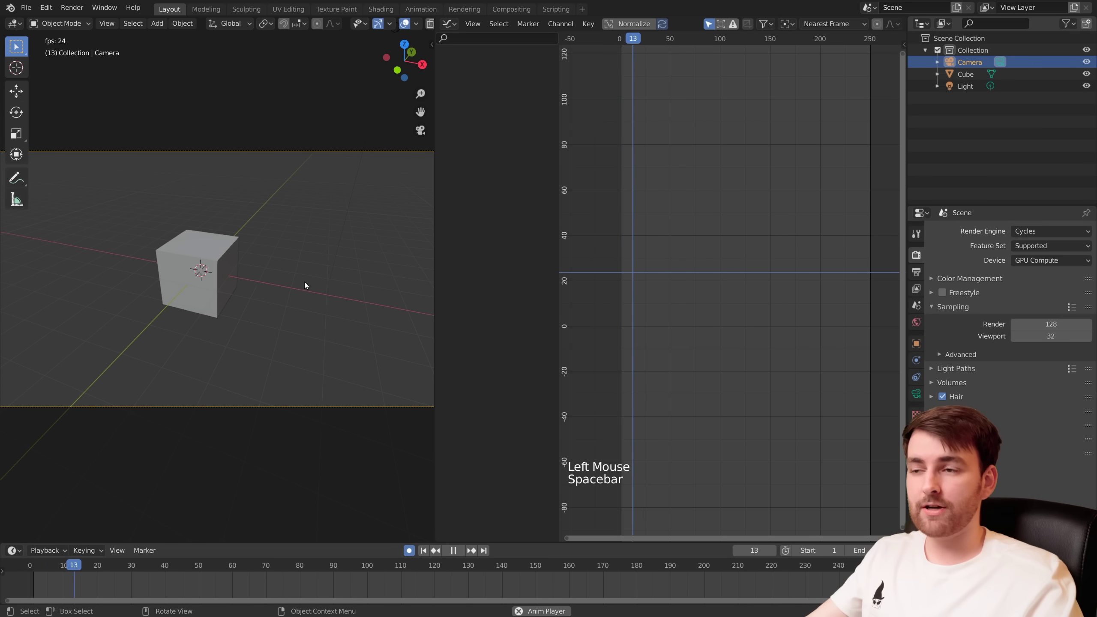
key(shift+f)
key(d)
key(w)
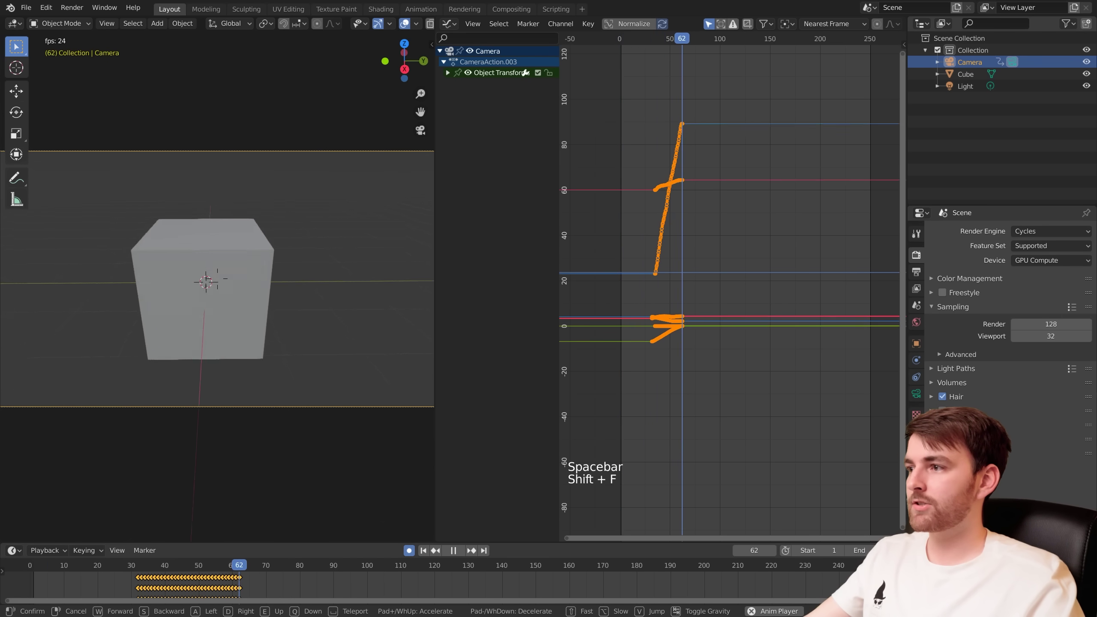
key(d)
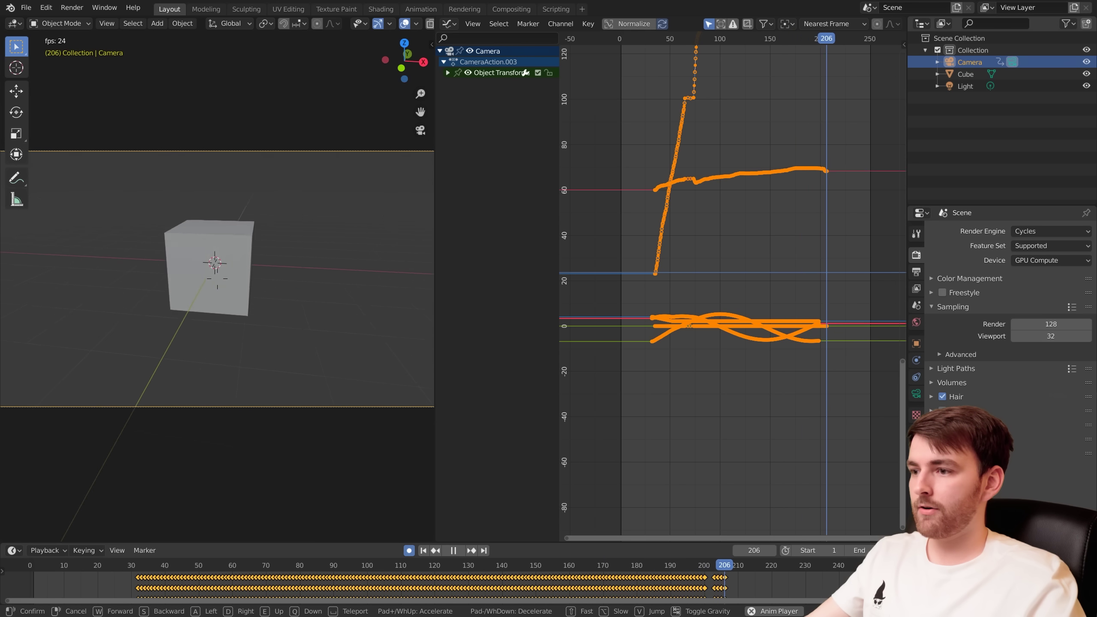
key(space)
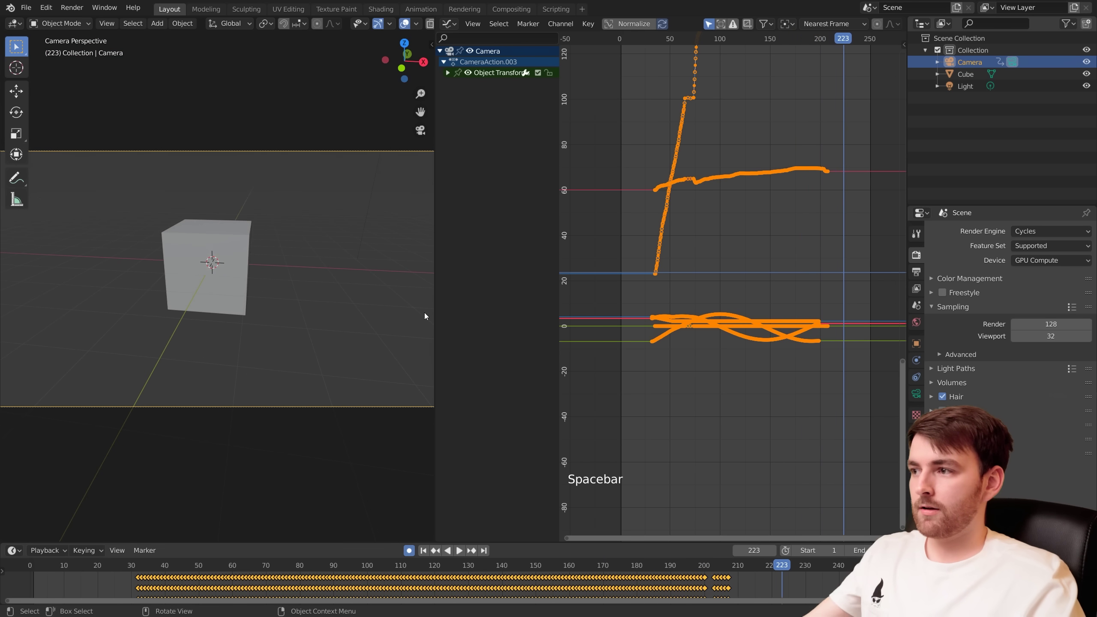
click(423, 550)
Apply Sample Keyframes to the camera curves to fill the gaps between the recorded keyframes
ctrl+middle_drag(700, 211, 686, 173)
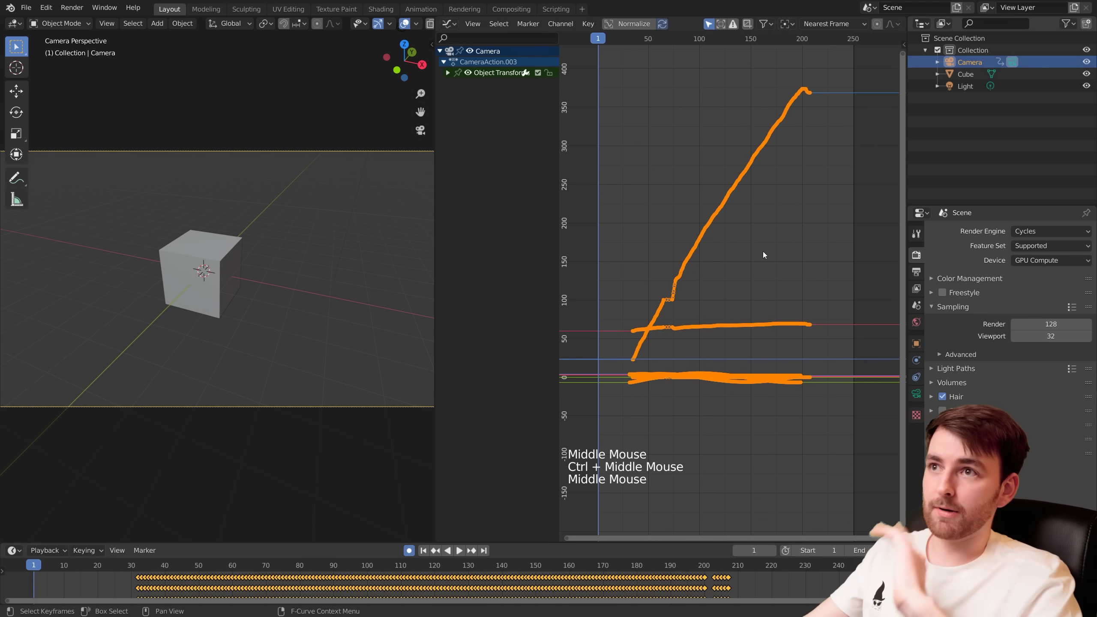
click(588, 23)
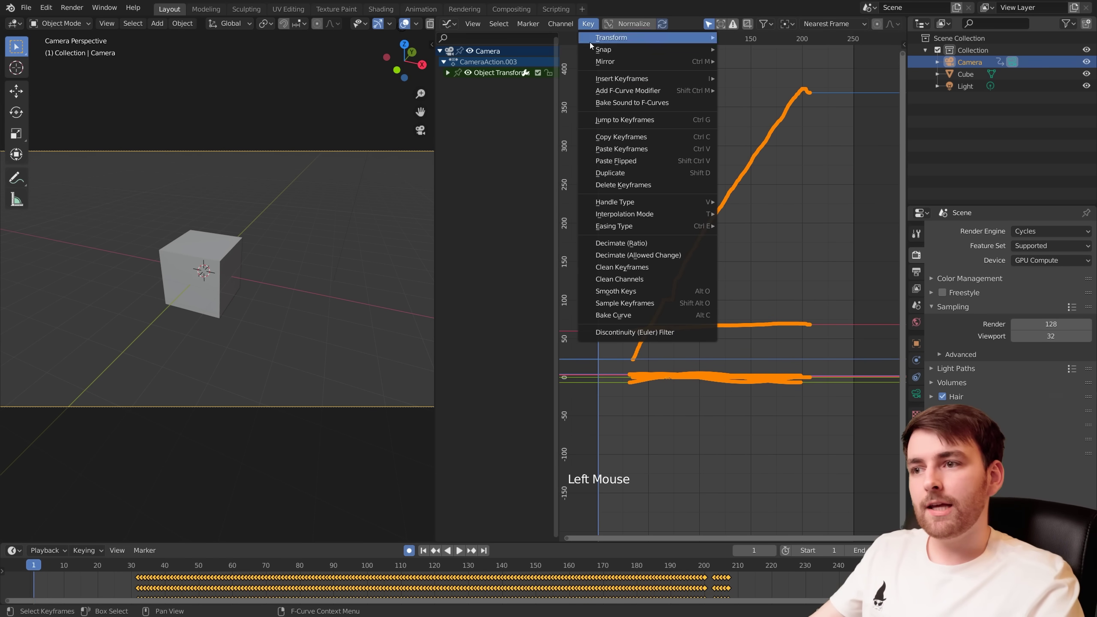
click(670, 303)
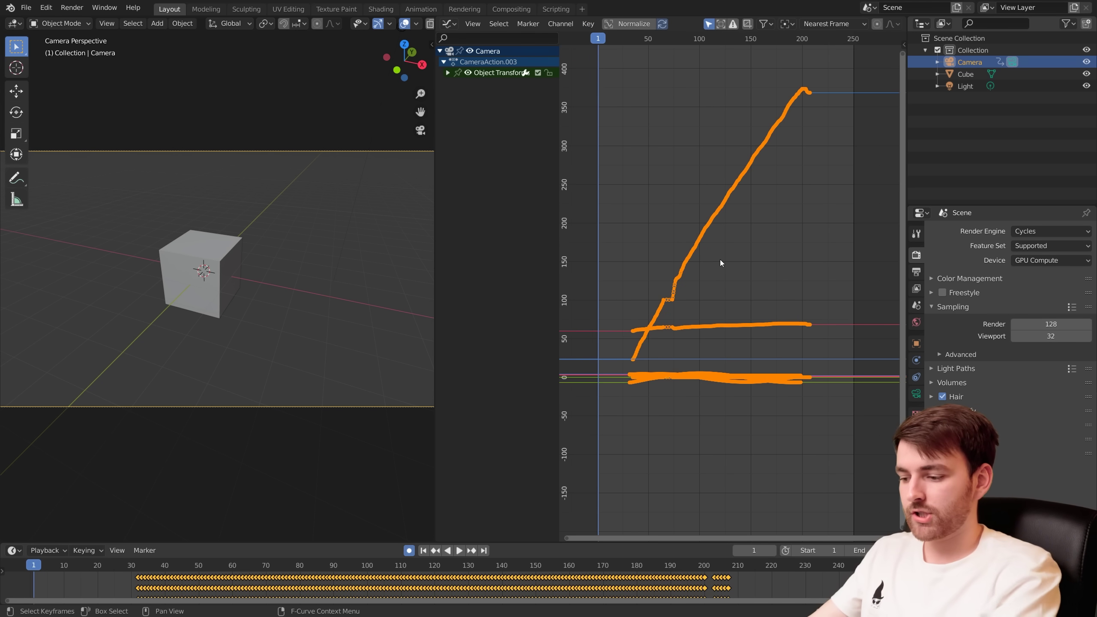
key(shift+alt+o)
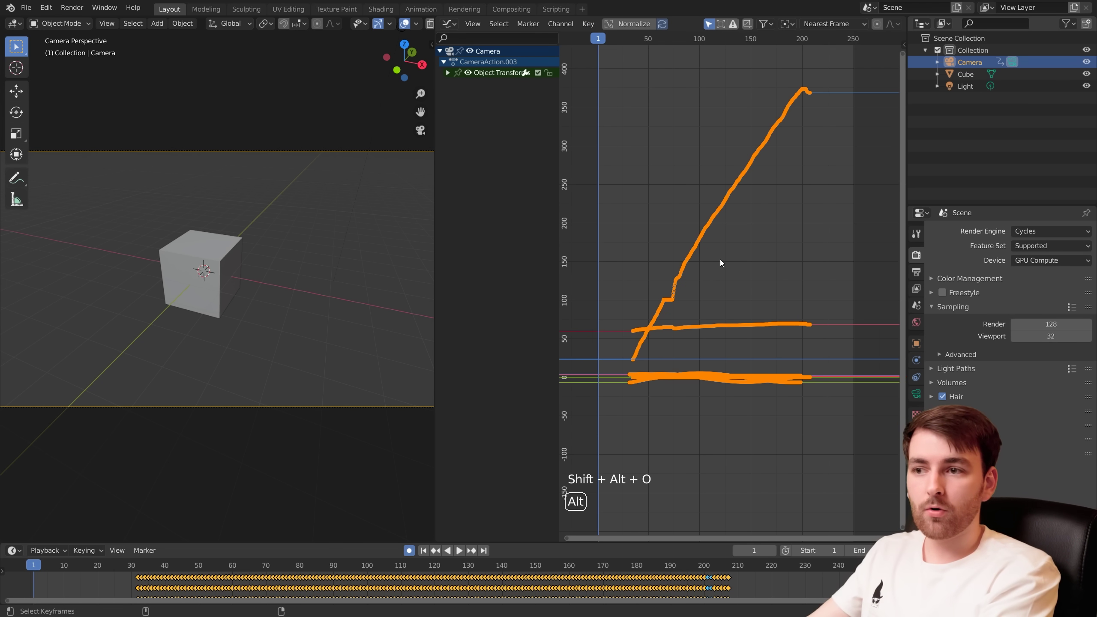
Maximize the Graph Editor and apply Smooth Keys repeatedly until the bumps in the camera curves are evened out
key(alt+o)
key(ctrl+space)
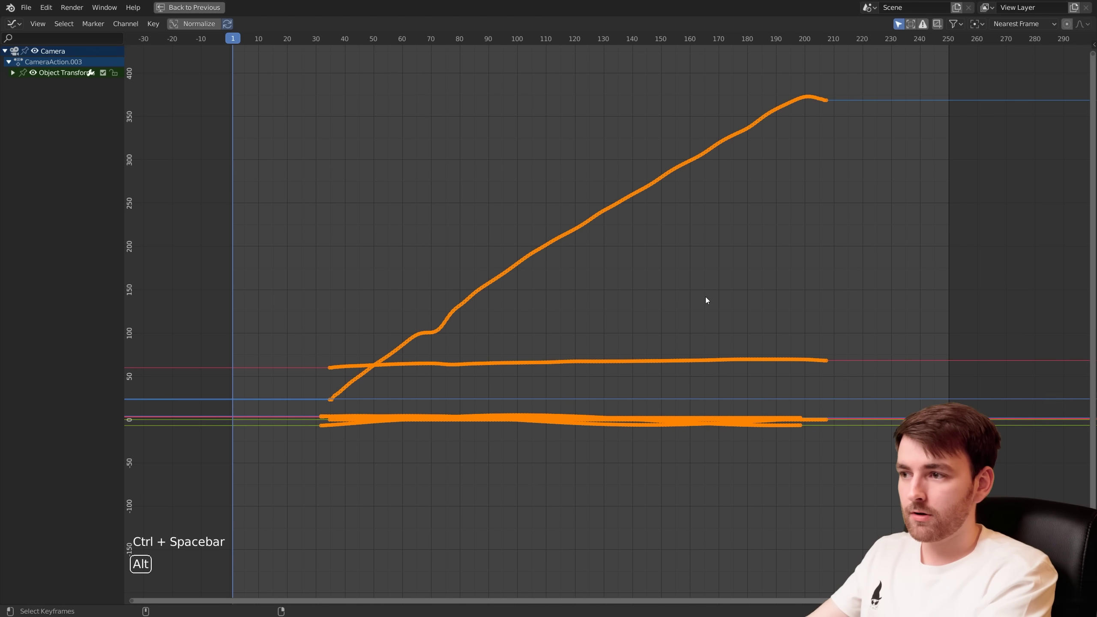
key(alt+o)
key(alt+o)
key(alt+o)
key(alt+o)
key(alt+o)
key(alt+o)
key(alt+o)
key(alt+o)
key(alt+o)
key(alt+o)
key(alt+o)
key(alt+o)
key(alt+o)
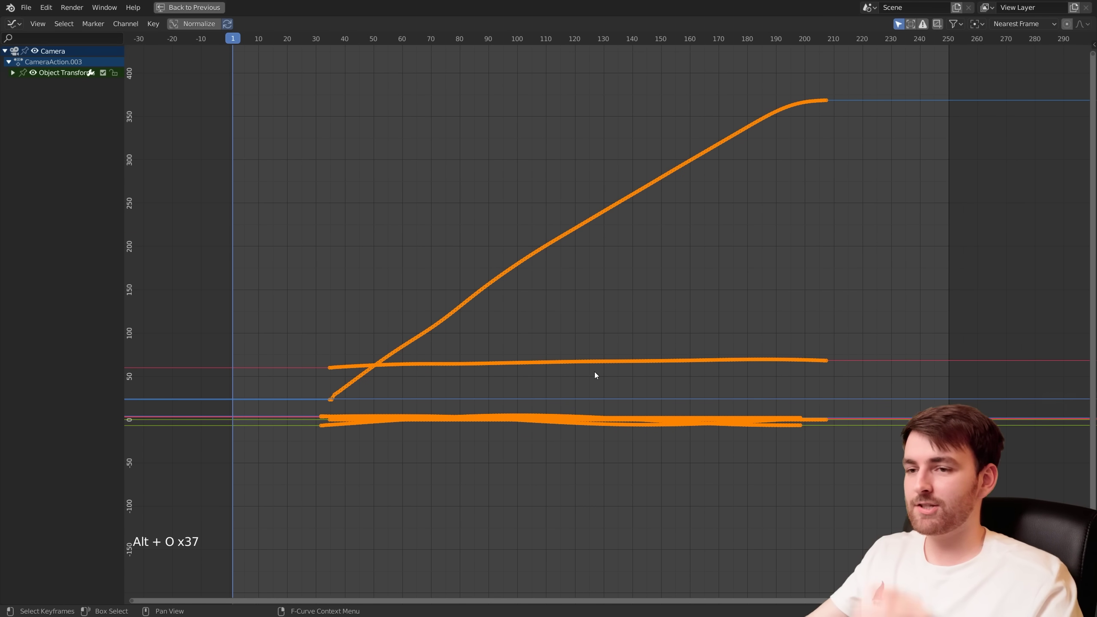
Restore the layout, play back the smoothed camera move in the maximized 3D viewport, and return to frame 1
key(ctrl+space)
click(225, 566)
key(space)
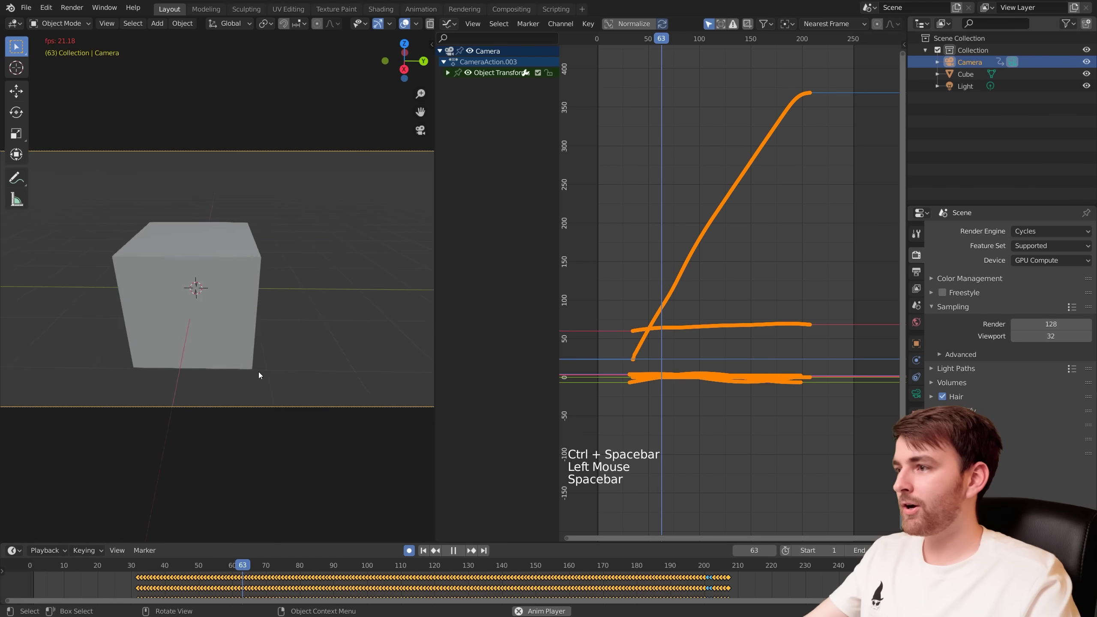
key(ctrl+space)
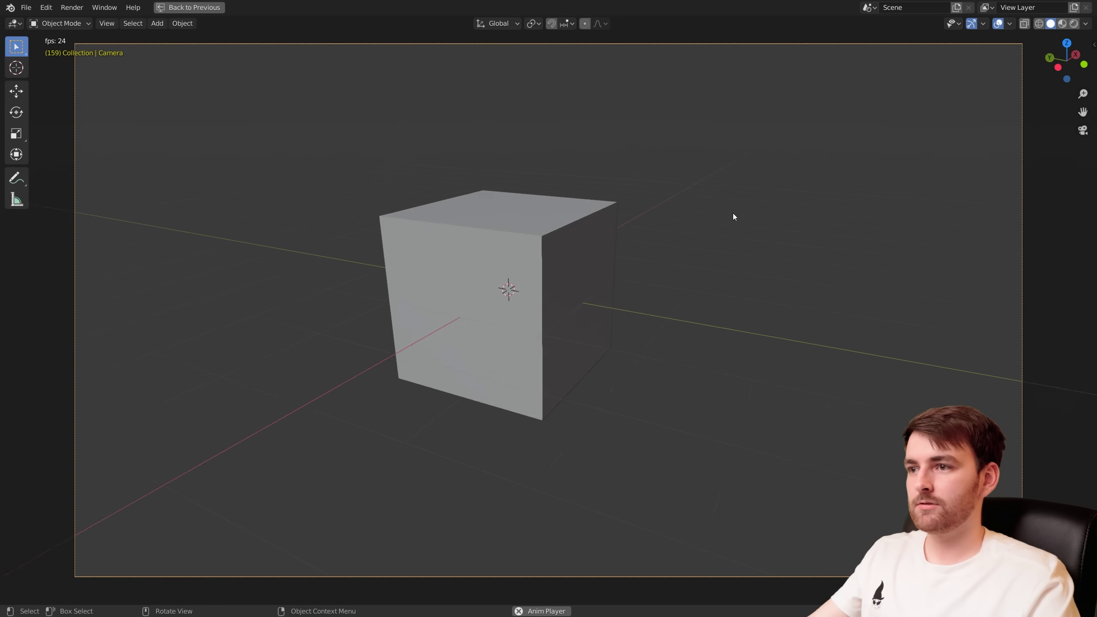
key(ctrl+space)
key(space)
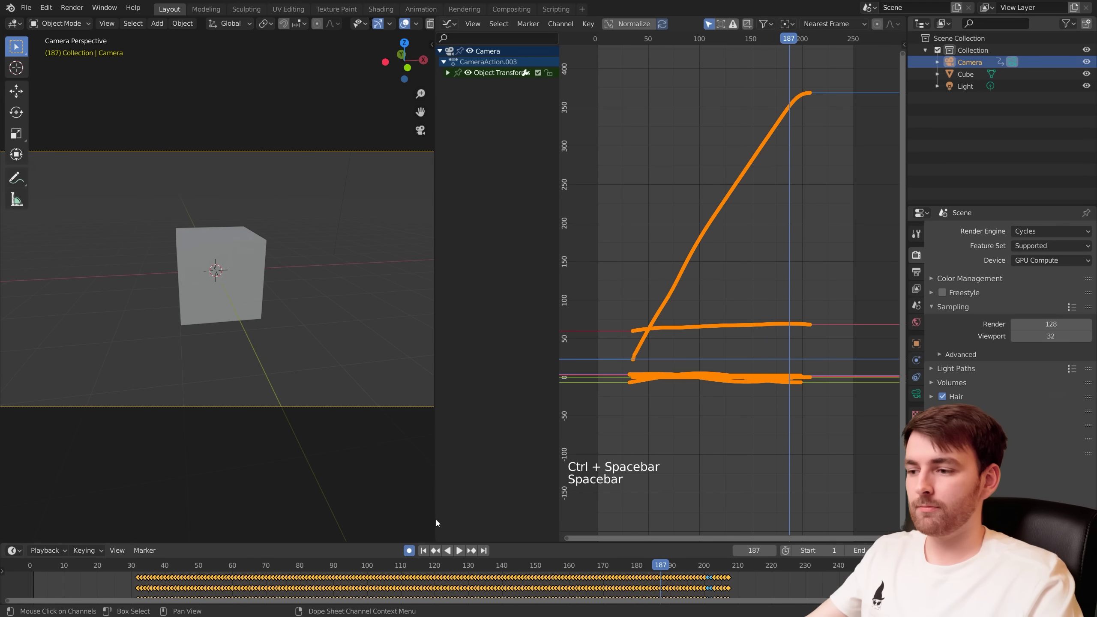
click(423, 551)
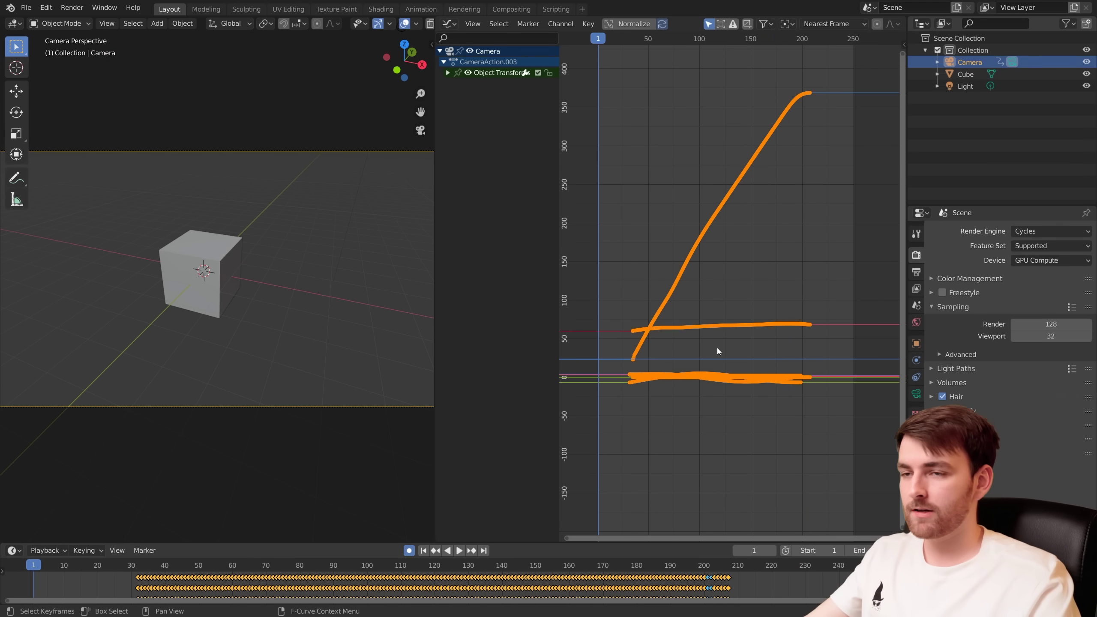
Delete all the camera keyframes in the Graph Editor
key(x)
click(758, 228)
ctrl+middle_drag(345, 459, 379, 583)
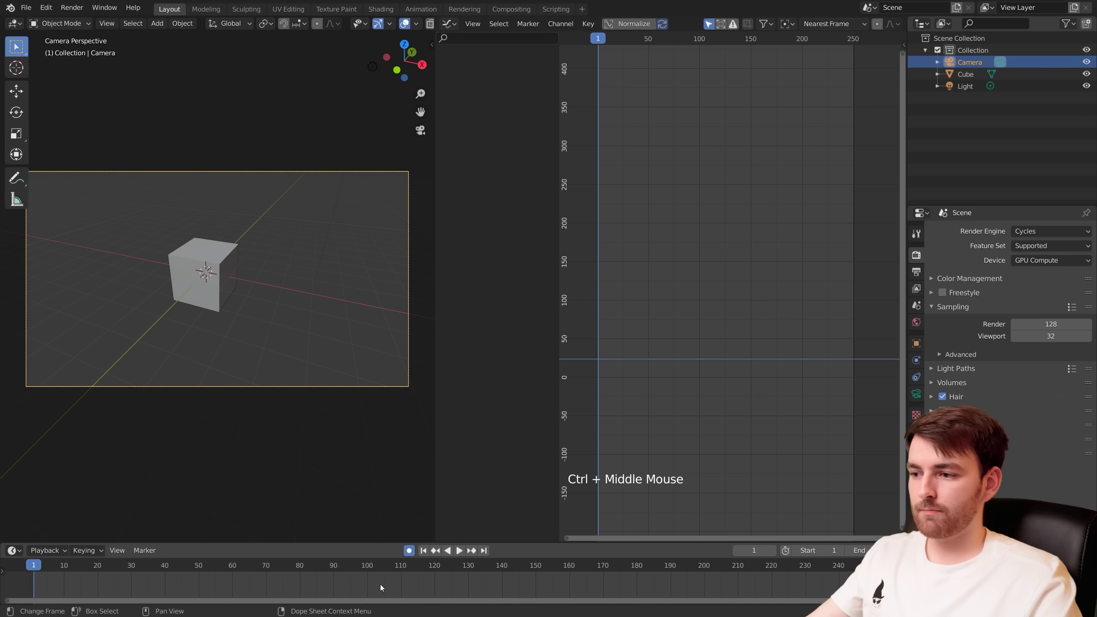
Record a new camera move beside the cube with Walk Navigation during playback, confirming it and stopping shortly before frame 150
key(space)
key(shift+f)
key(a)
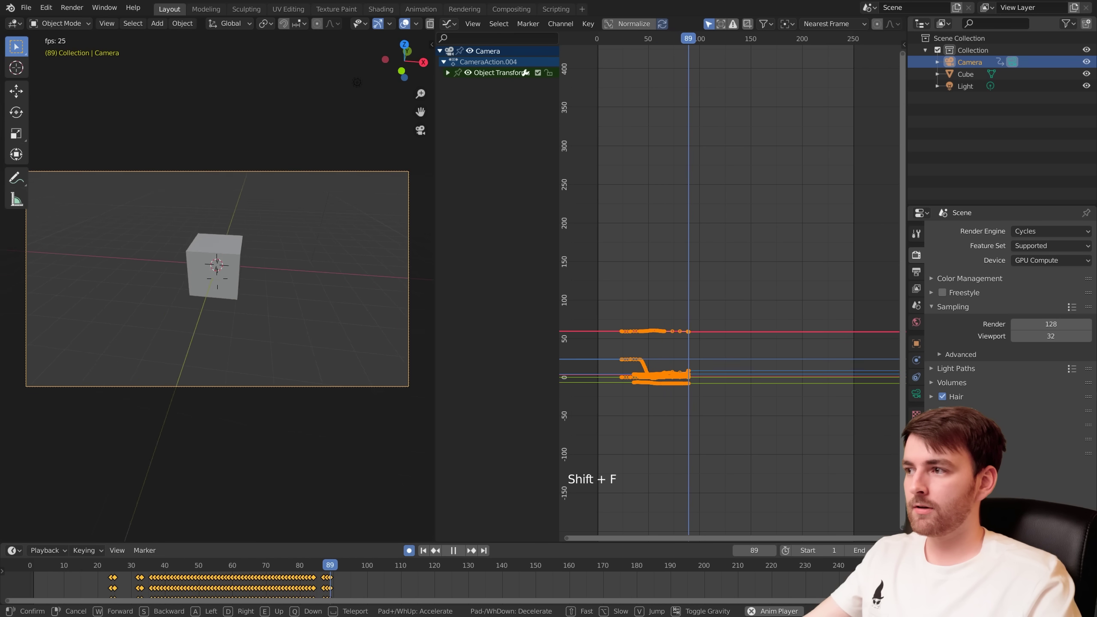
key(w)
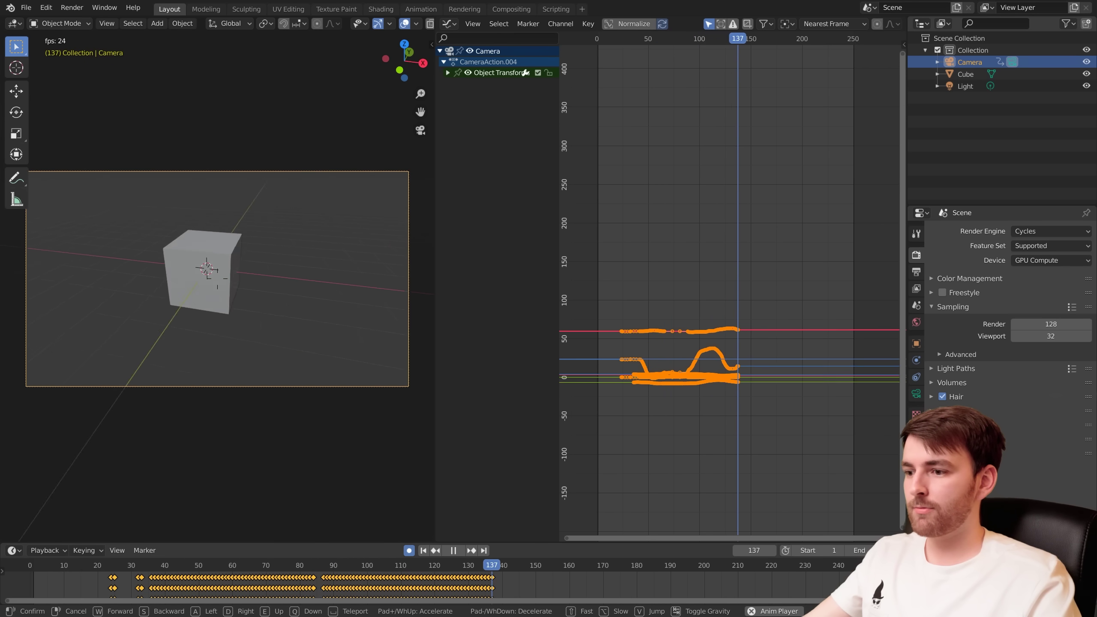
click(217, 279)
key(space)
middle_drag(701, 385, 758, 352)
ctrl+middle_drag(758, 352, 686, 341)
Return to frame 1 and insert a camera keyframe there for the Available channels
click(424, 550)
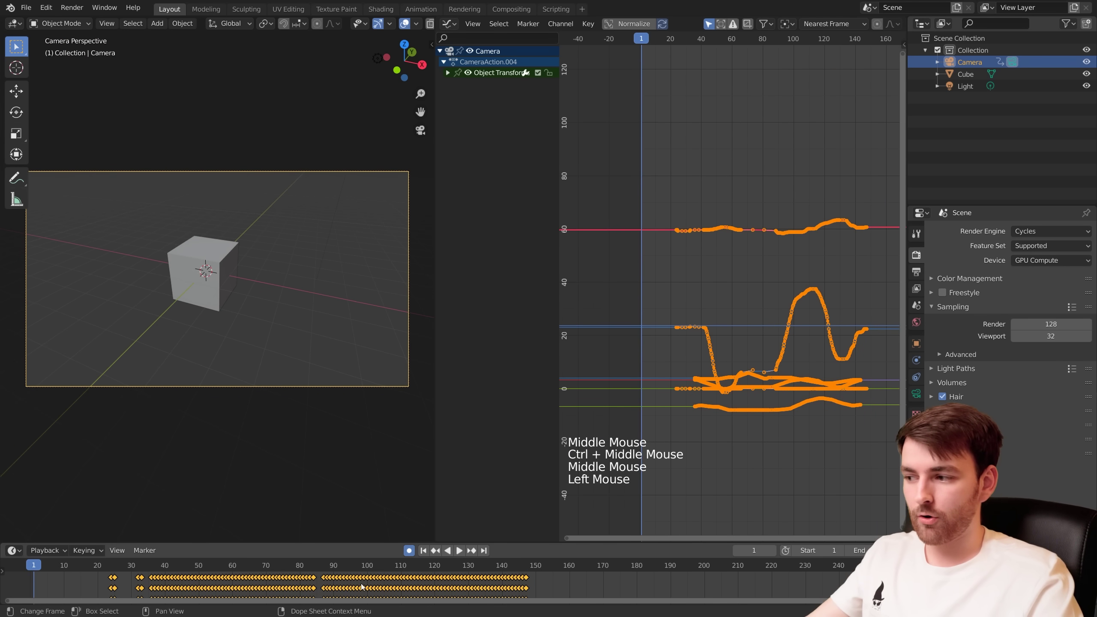
key(i)
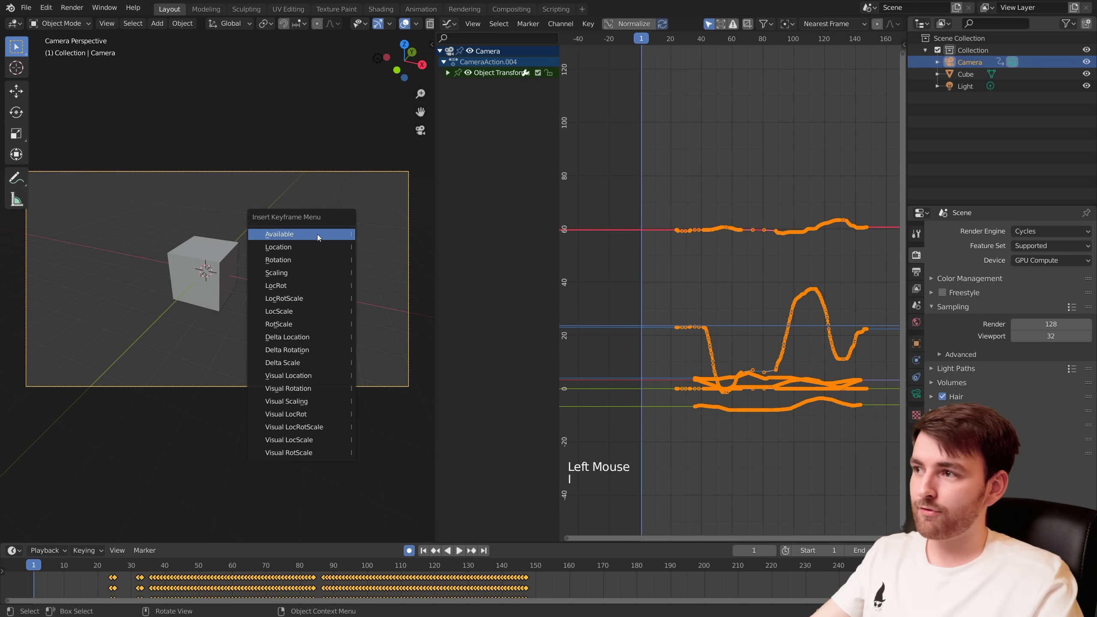
click(304, 235)
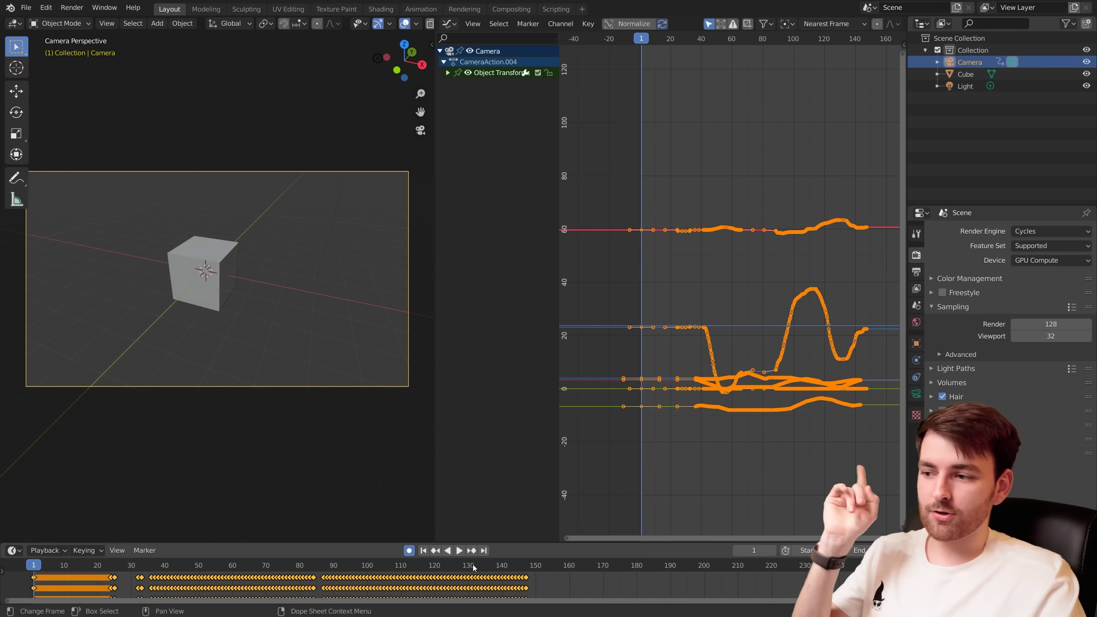
Insert a camera keyframe at frame 180 for the Available channels
click(638, 569)
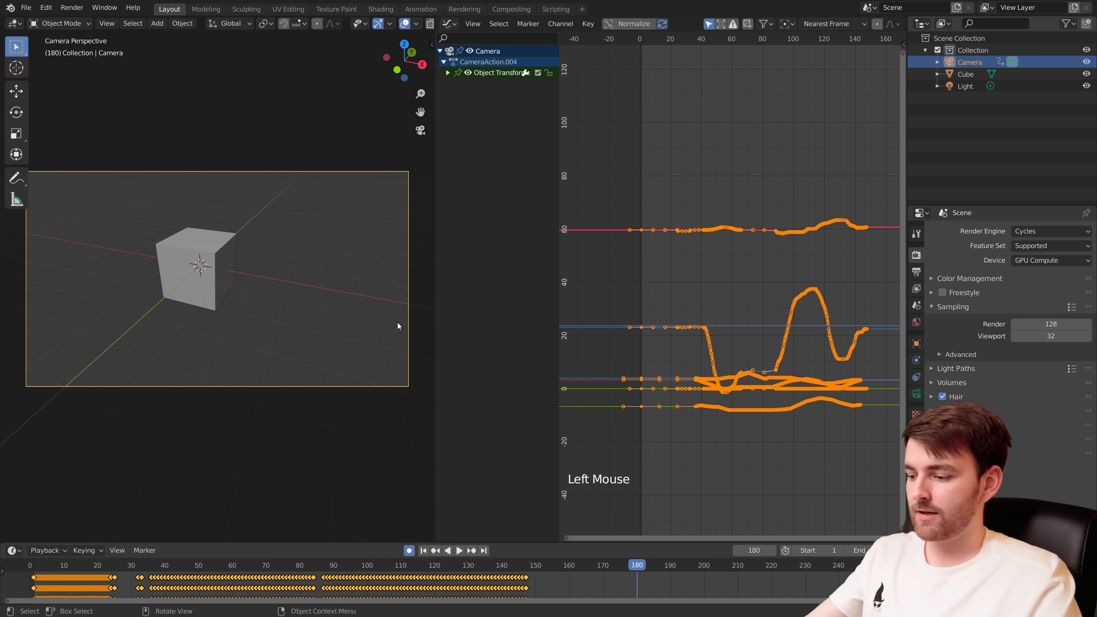
key(i)
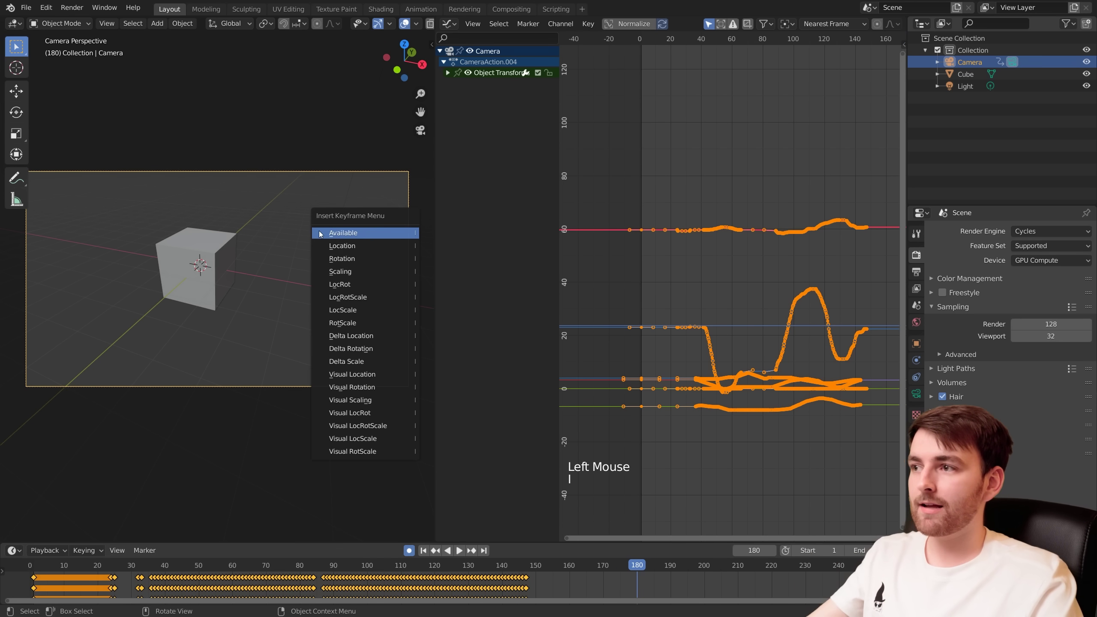
click(365, 234)
Sample the camera's keyframes in the Graph Editor and smooth the curves repeatedly until they flow gently from frame 1 to 180
middle_drag(791, 213, 626, 234)
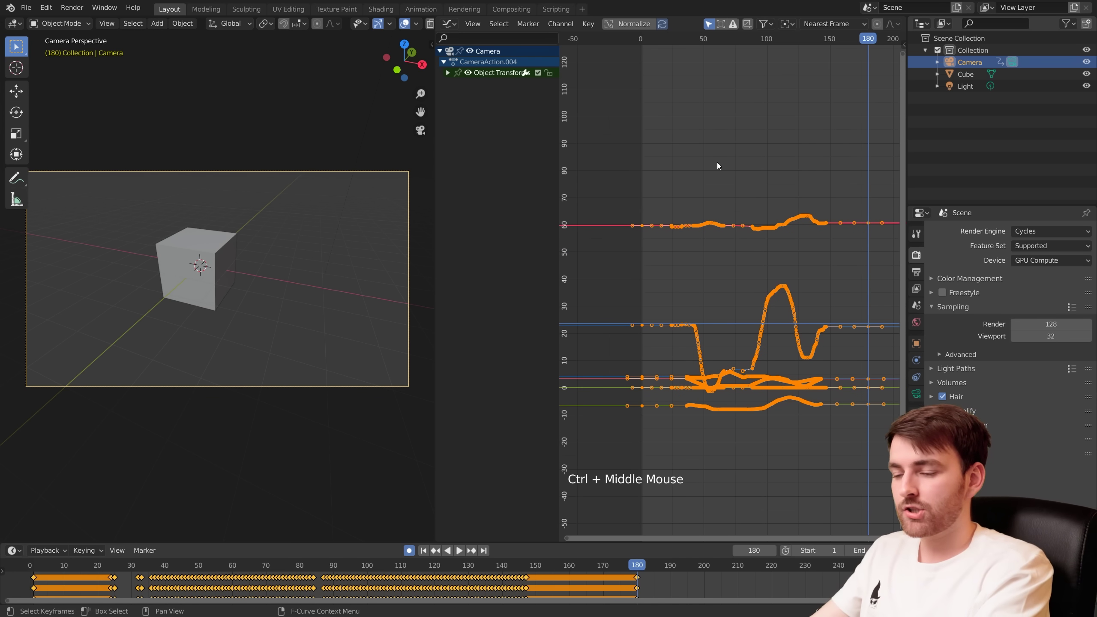
key(shift+alt+o)
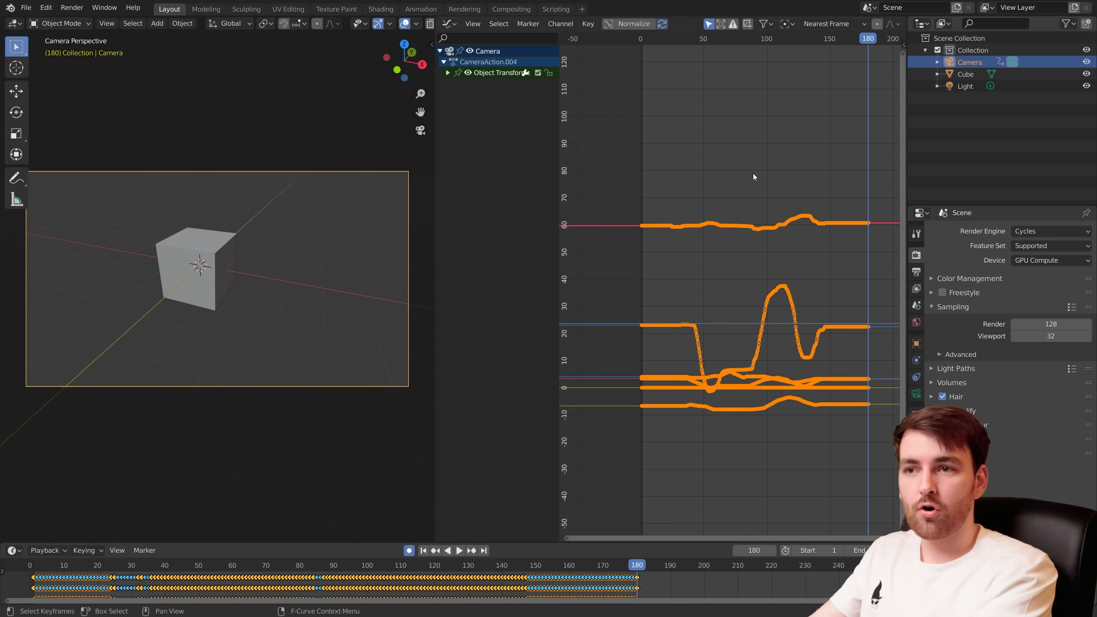
key(alt+o)
key(alt+o)
key(alt+o)
key(alt+o)
key(alt+o)
key(alt+o)
key(alt+o)
key(alt+o)
key(alt+o)
key(alt+o)
key(alt+o)
key(alt+o)
key(alt+o)
key(alt+o)
key(alt+o)
key(alt+o)
key(alt+o)
key(alt+o)
key(alt+o)
key(alt+o)
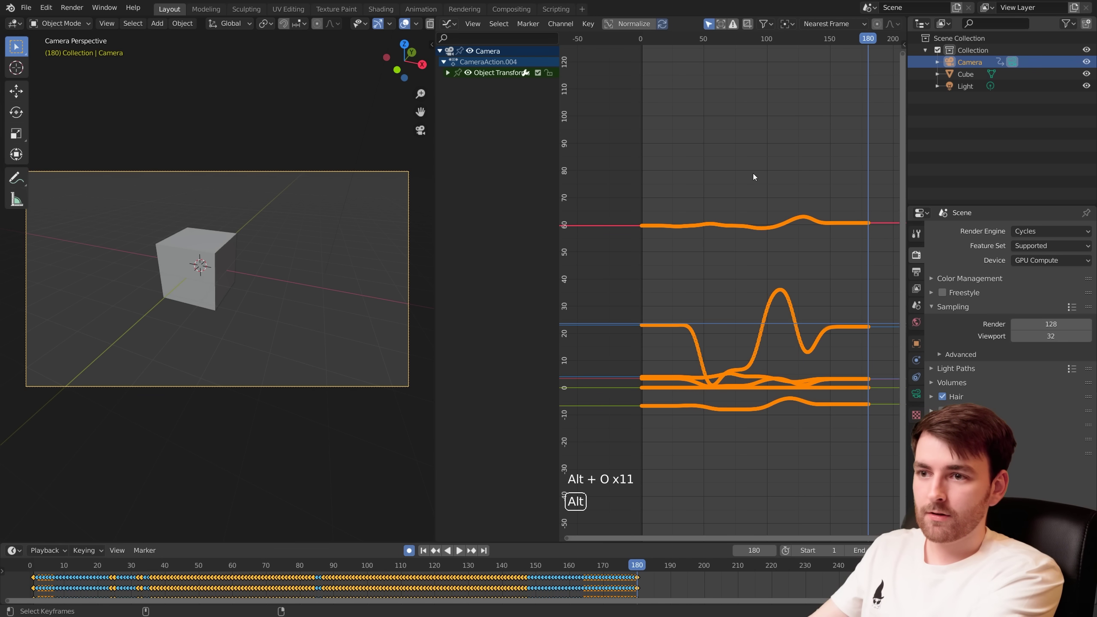
key(alt+o)
key(alt+o)
key(alt+o)
key(alt+o)
key(alt+o)
key(alt+o)
key(alt+o)
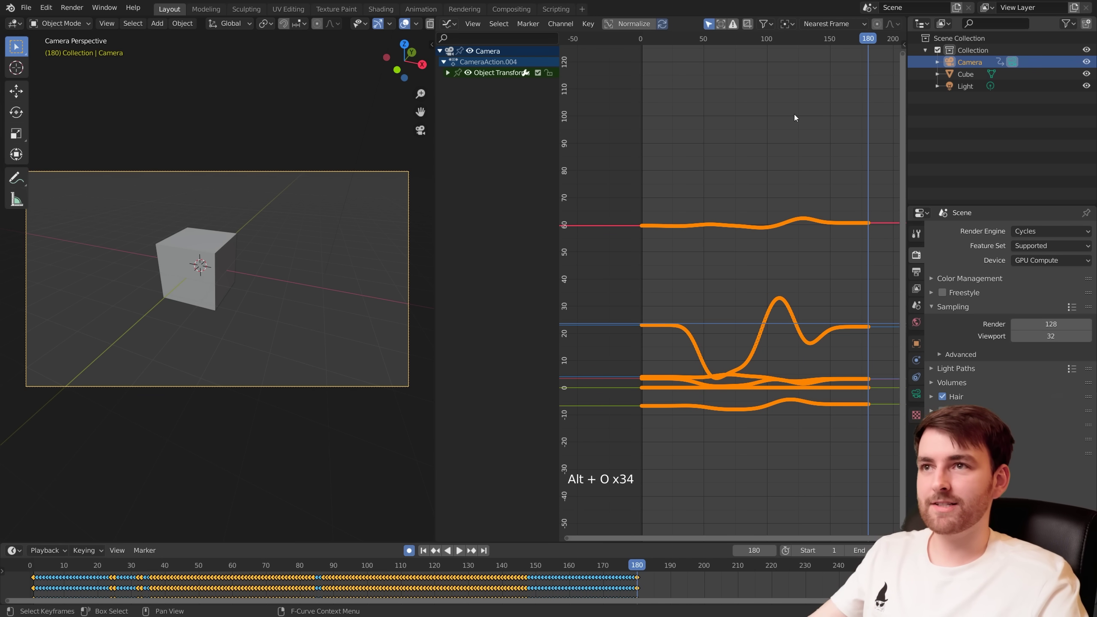
Play back the smoothed camera move from the start, review it in the maximized 3D viewport, and restore the layout
click(607, 121)
key(space)
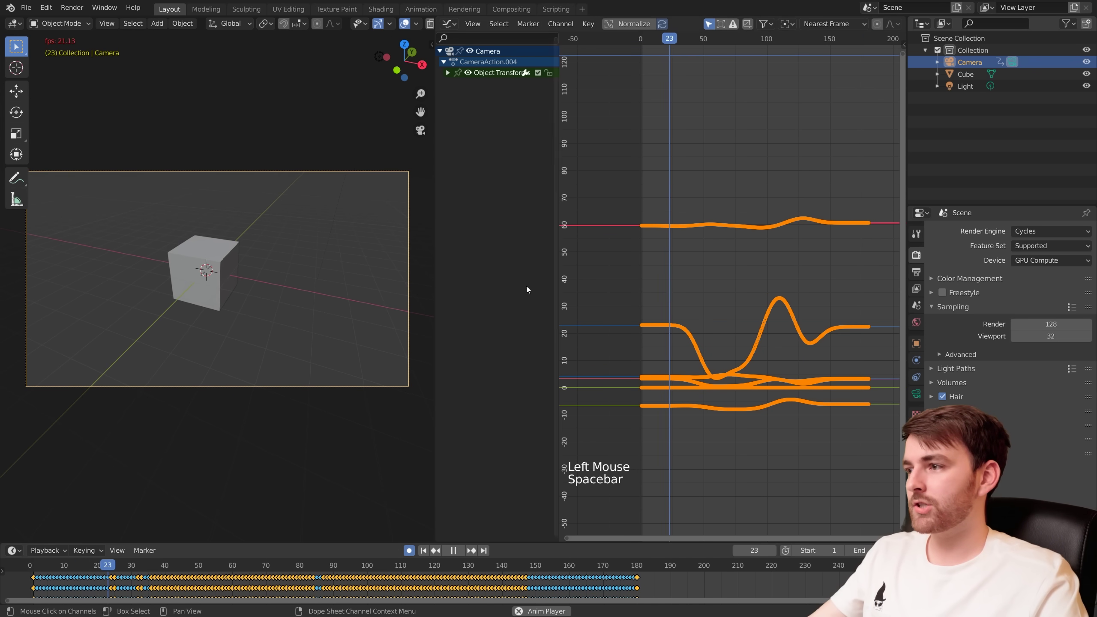
key(space)
key(ctrl+space)
key(space)
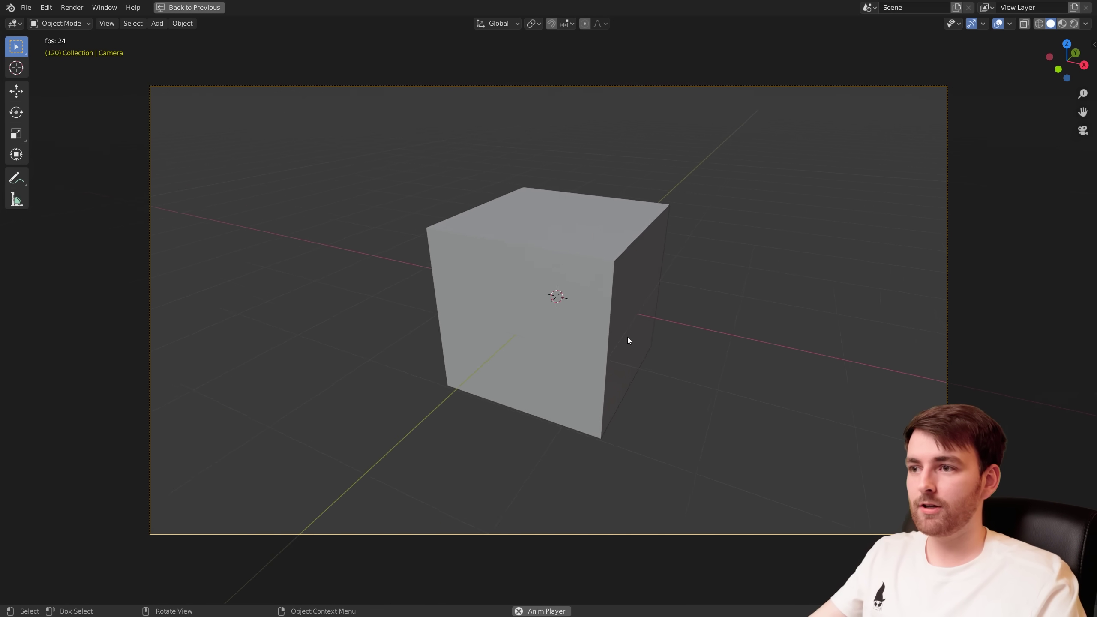
key(space)
key(ctrl+space)
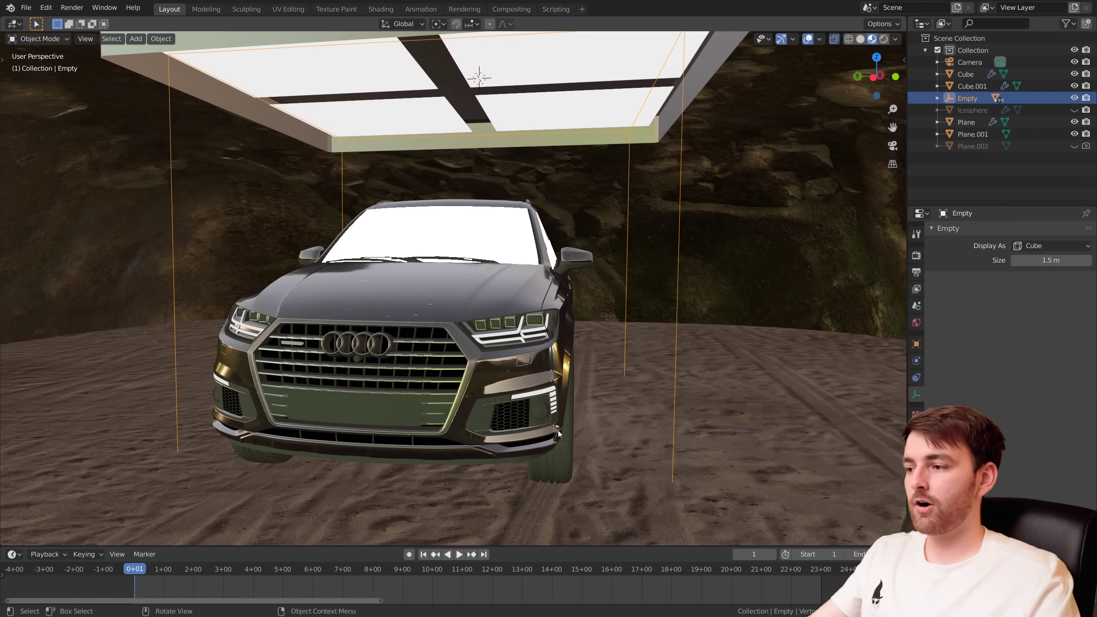
Examine the cave scene around the car, look through its camera, and show the scene's output dimensions
middle_drag(557, 430, 638, 346)
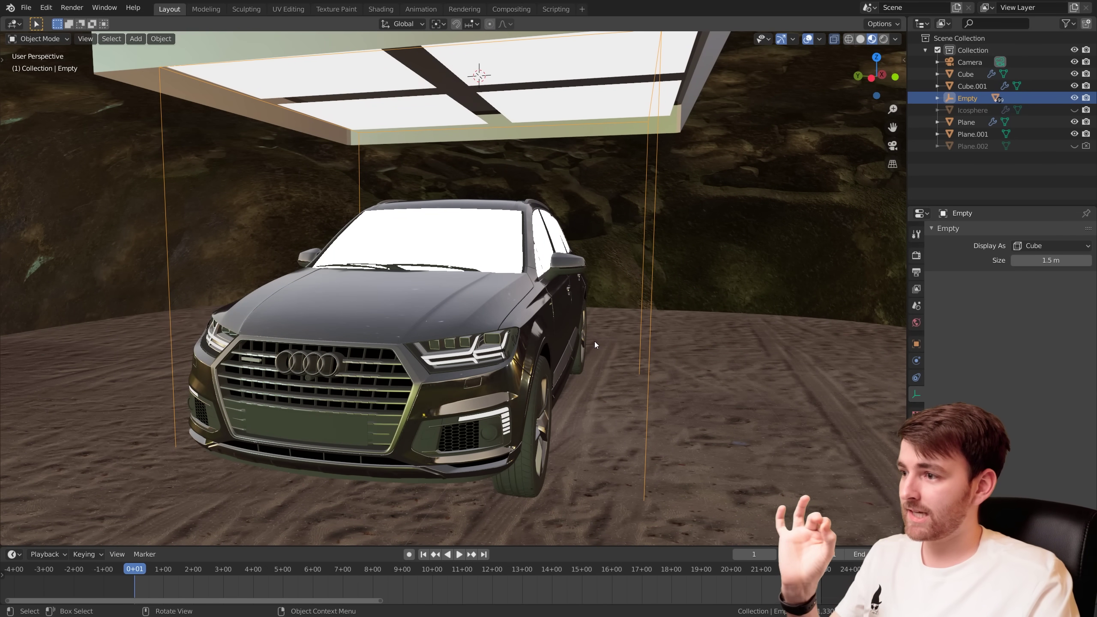
middle_drag(595, 345, 156, 209)
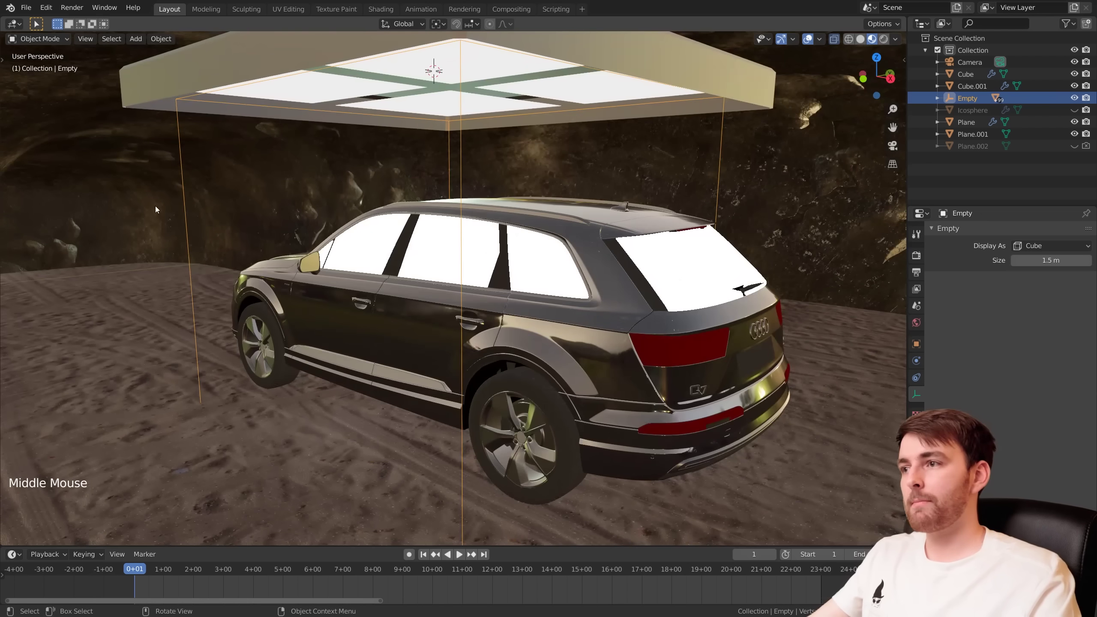
shift+middle_drag(290, 257, 598, 304)
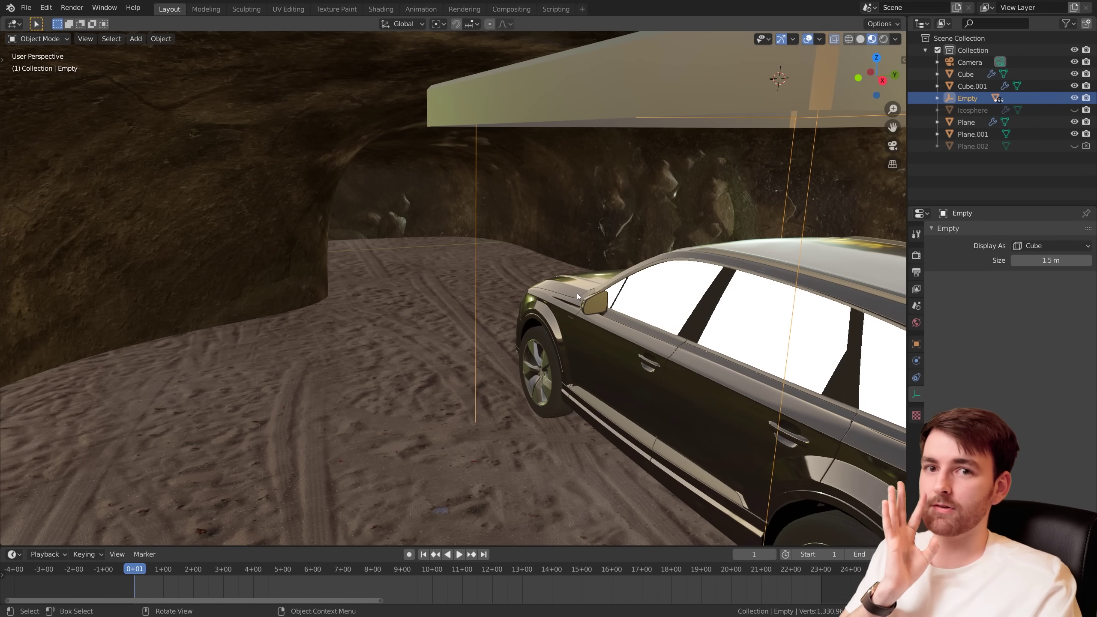
middle_drag(555, 296, 367, 316)
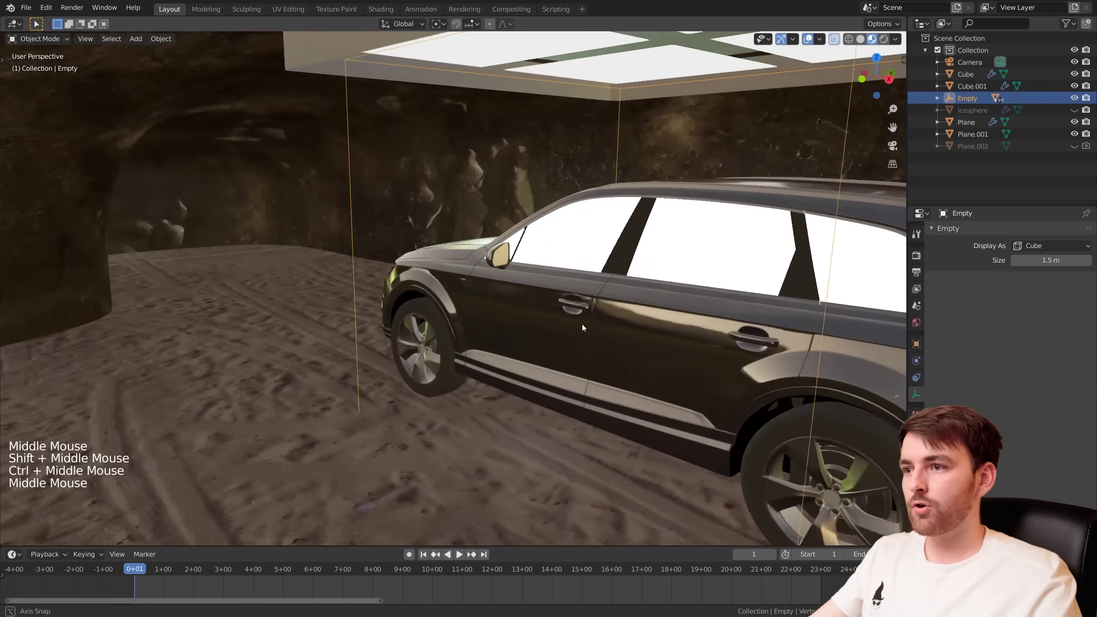
shift+middle_drag(367, 315, 367, 353)
key(KP_0)
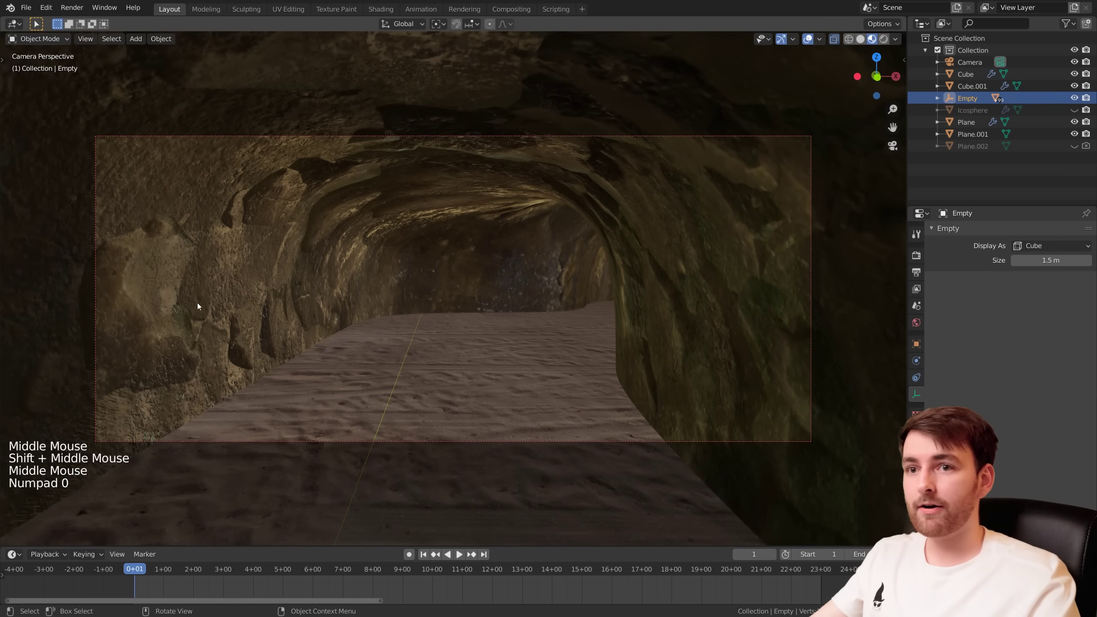
click(919, 274)
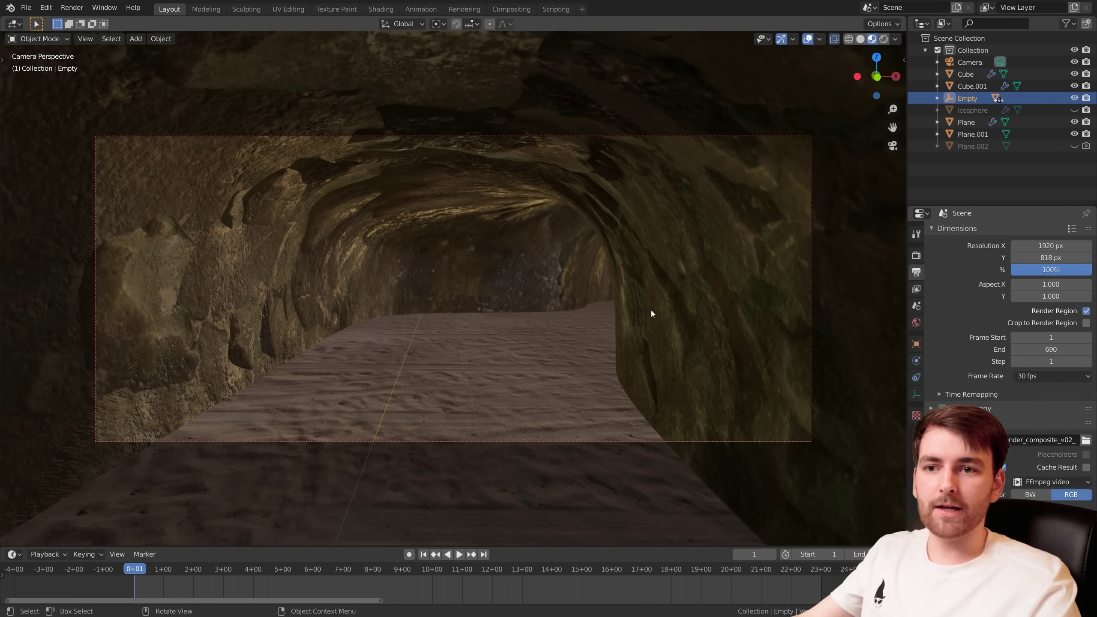
Select the camera and move it with Walk Navigation through the cave tunnel towards the front of the car
click(949, 63)
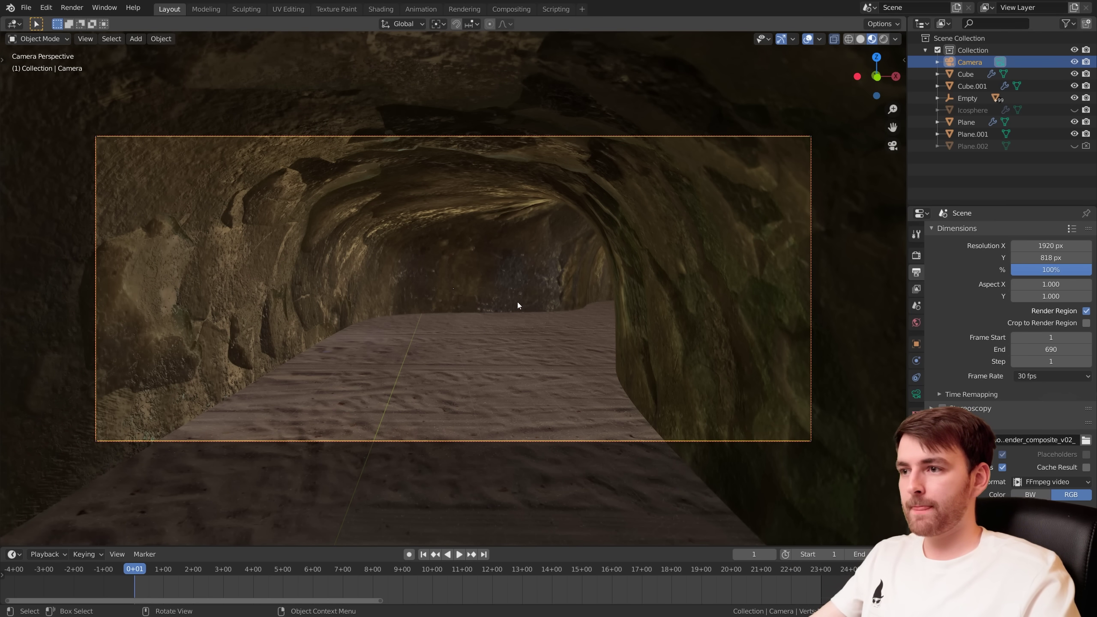
key(w)
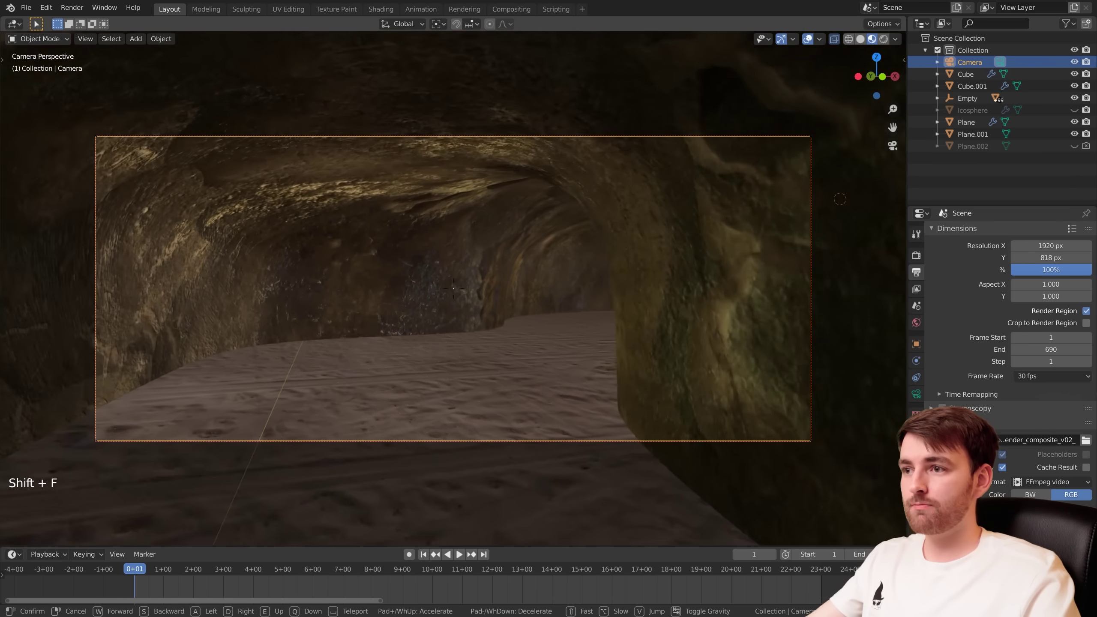
key(a)
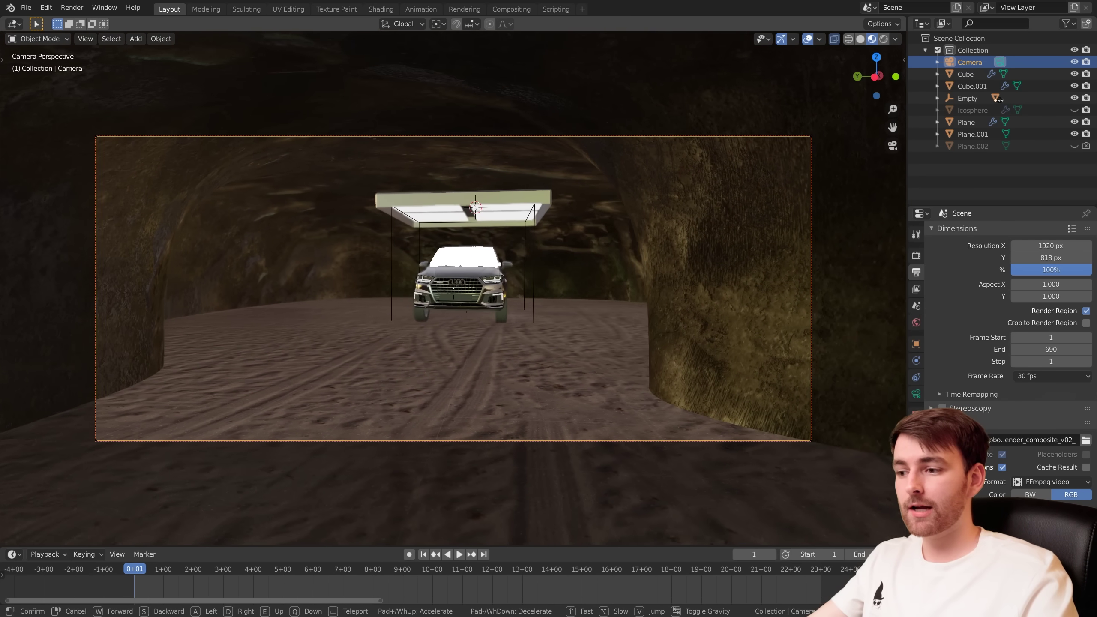
key(a)
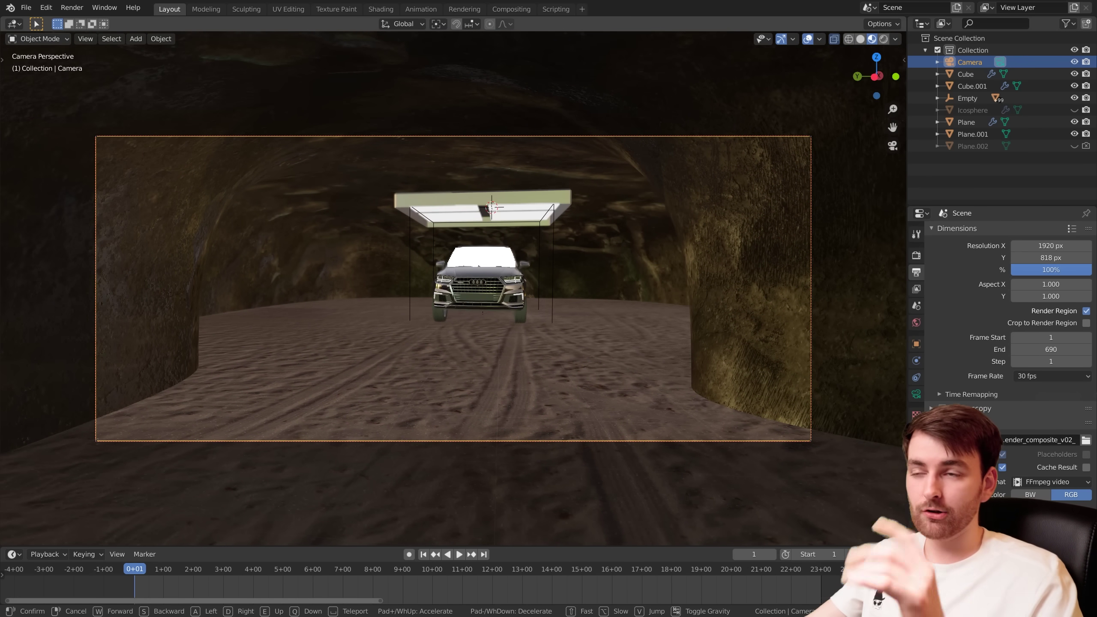
key(w)
mouse_move(453, 288)
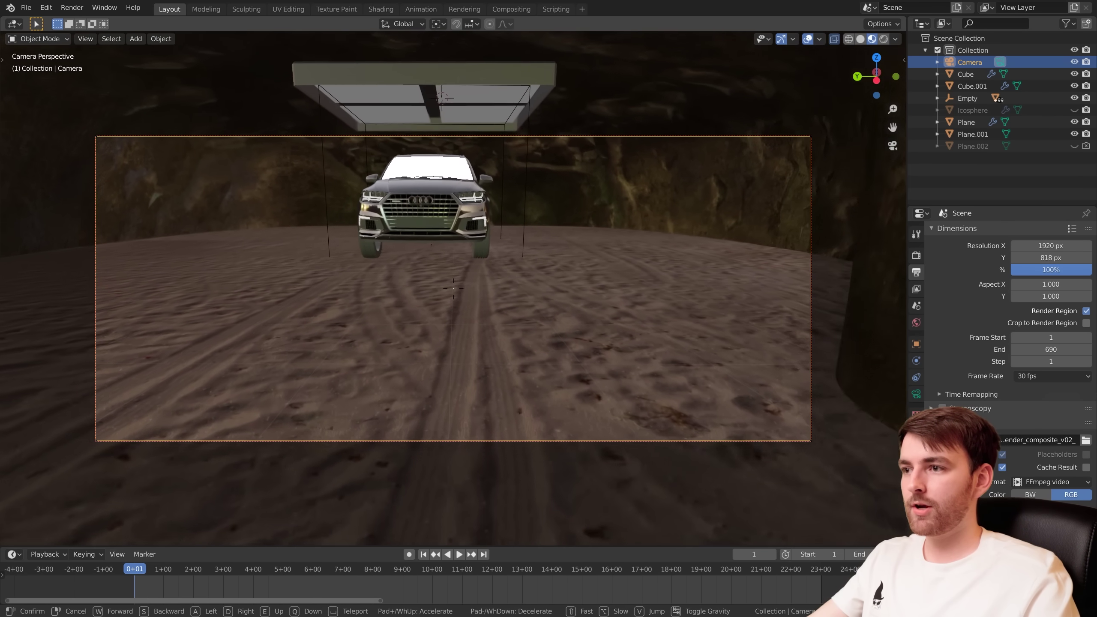
Rehearse the camera path by backing away from the car and circling between its front and its side
key(s)
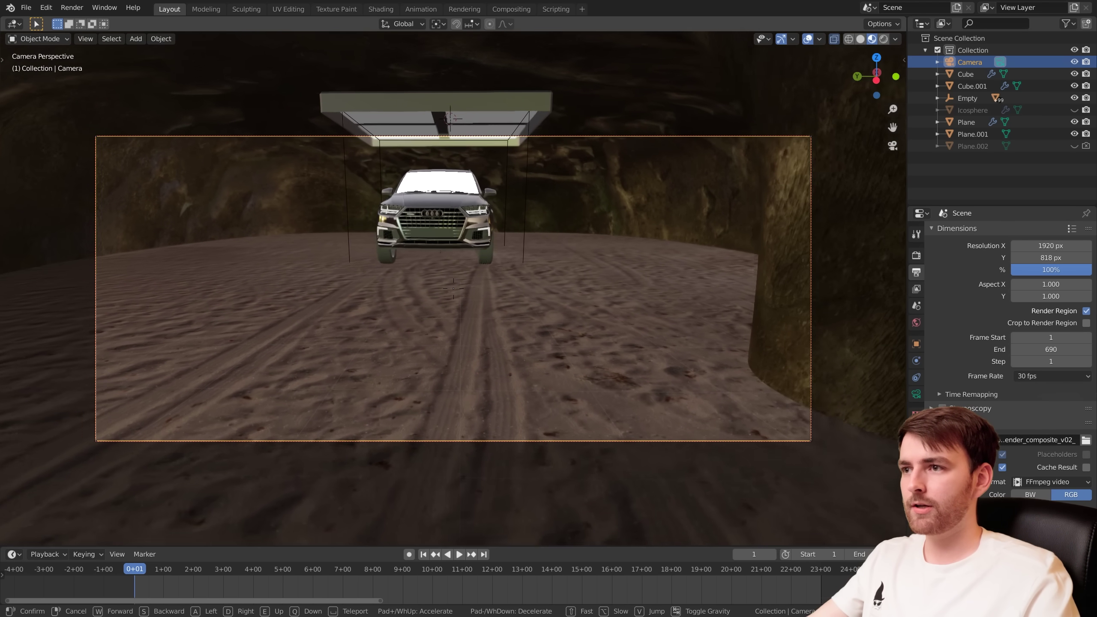
key(s)
key(a)
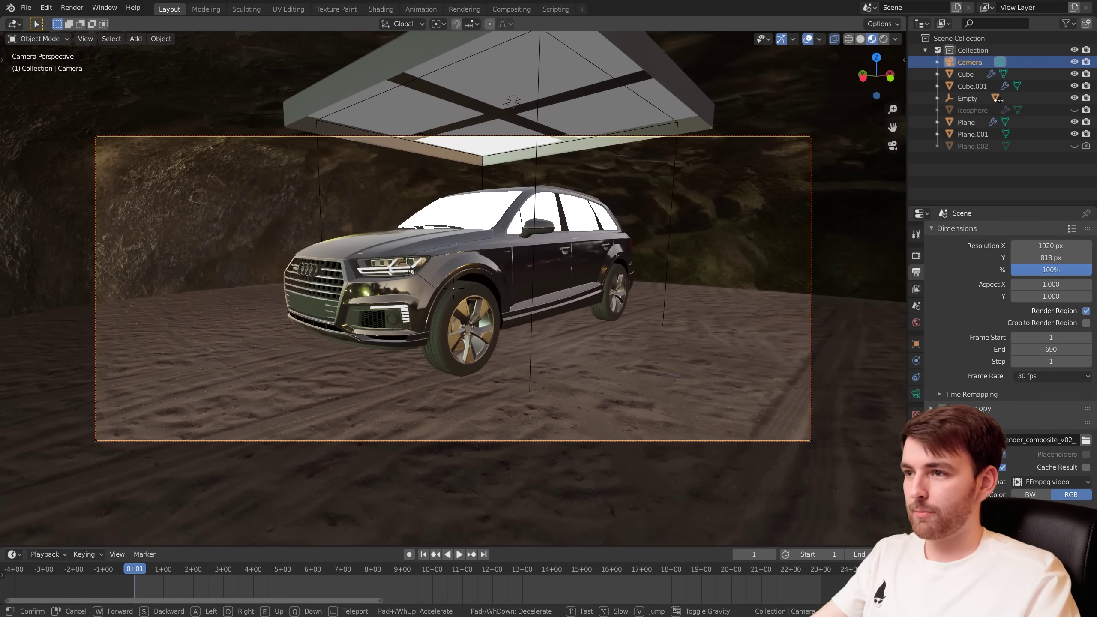
key(a)
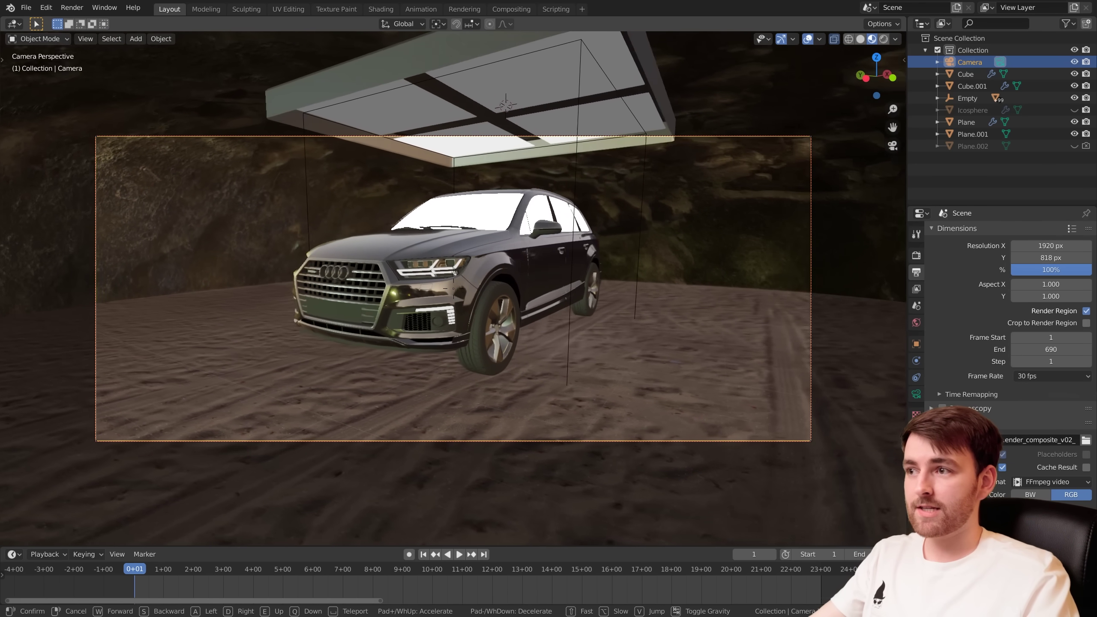
key(a)
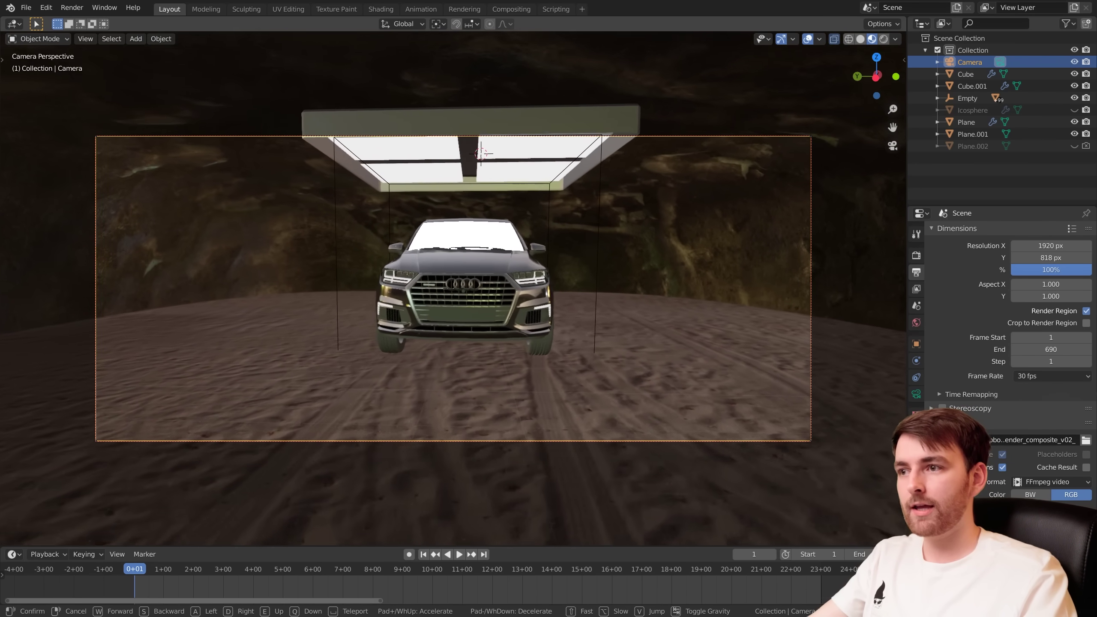
key(a)
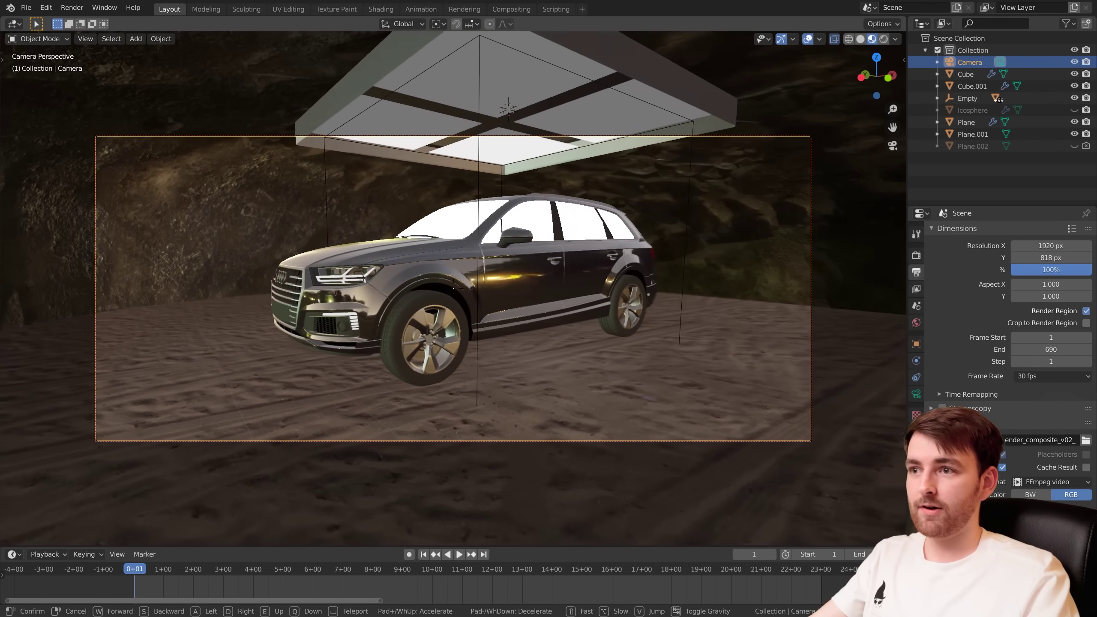
key(a)
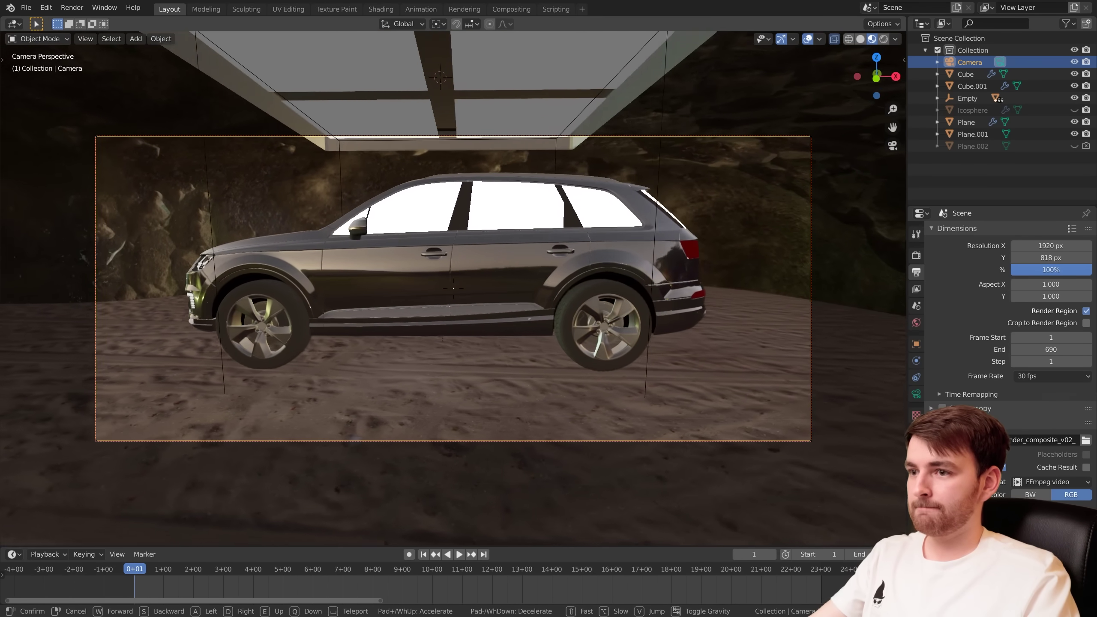
Walk the camera back past the car's front and into the tunnel, to a start position facing the cave bend
key(d)
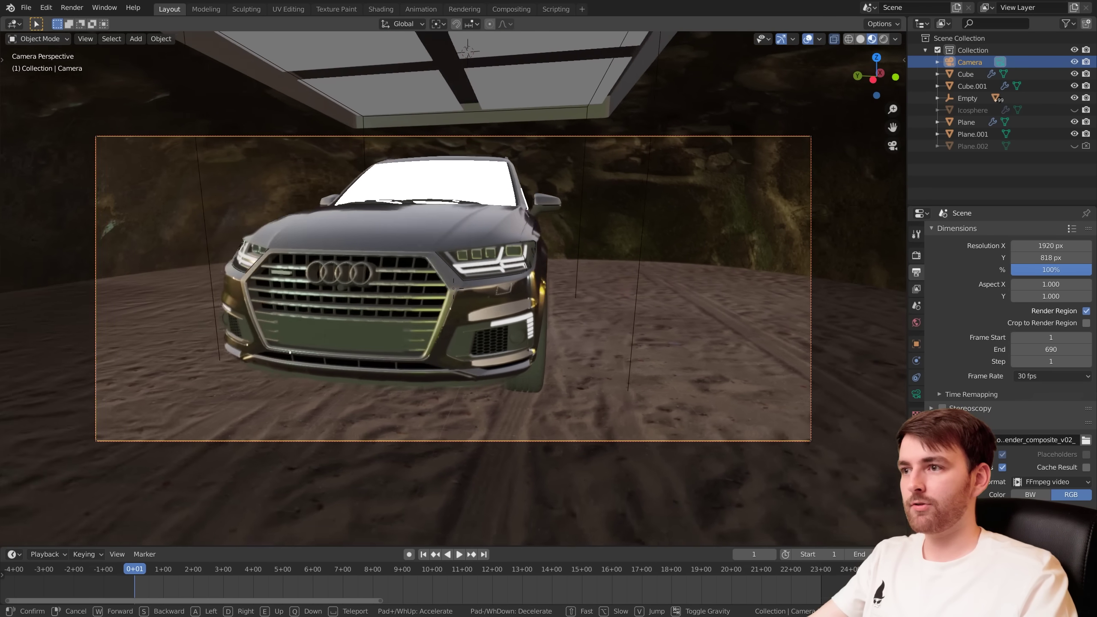
key(s)
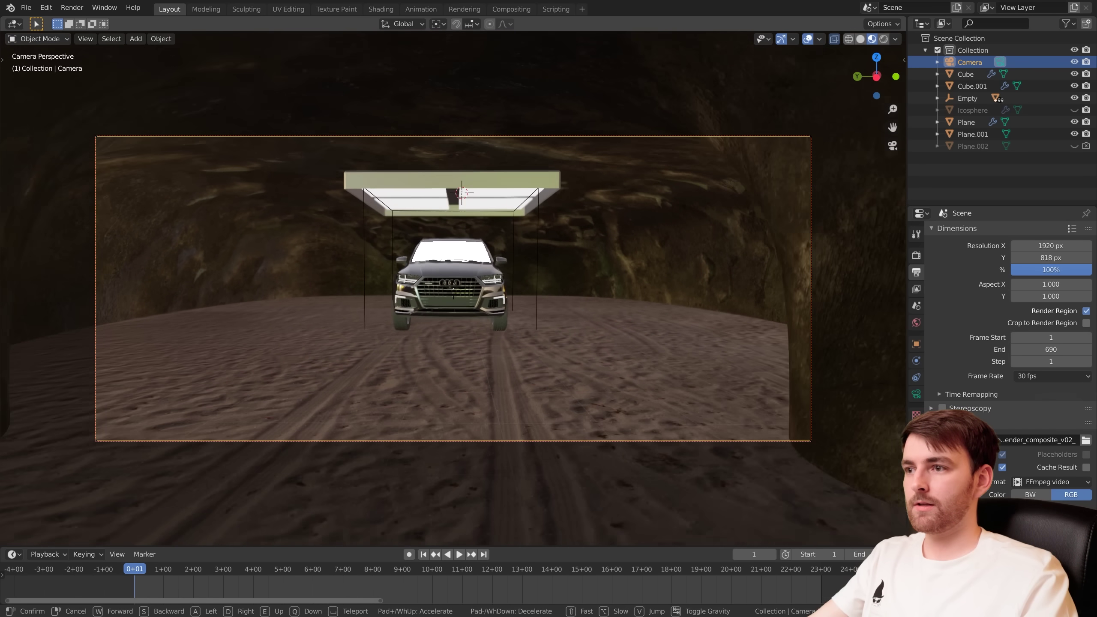
key(a)
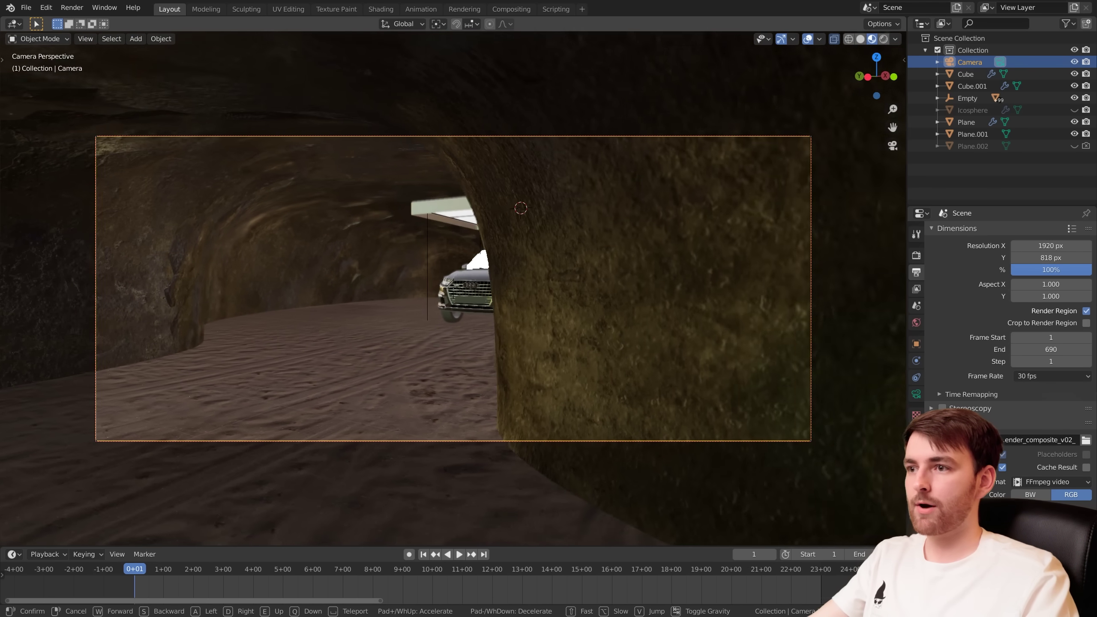
key(d)
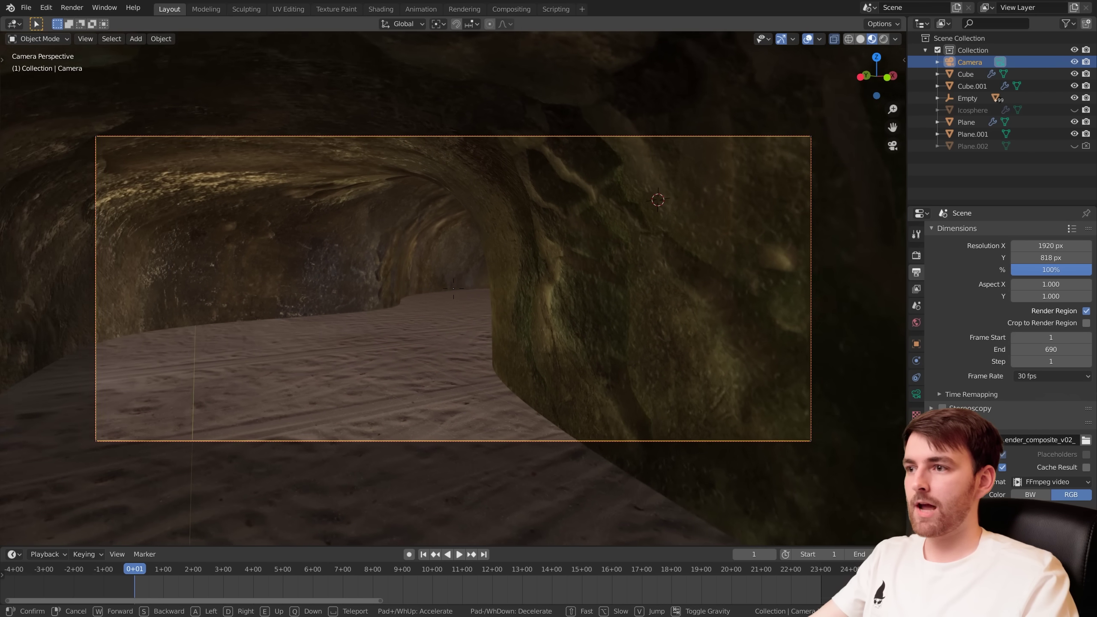
Turn on auto keying, play the animation, and record the camera walking around the cave bend towards the car's front
click(408, 554)
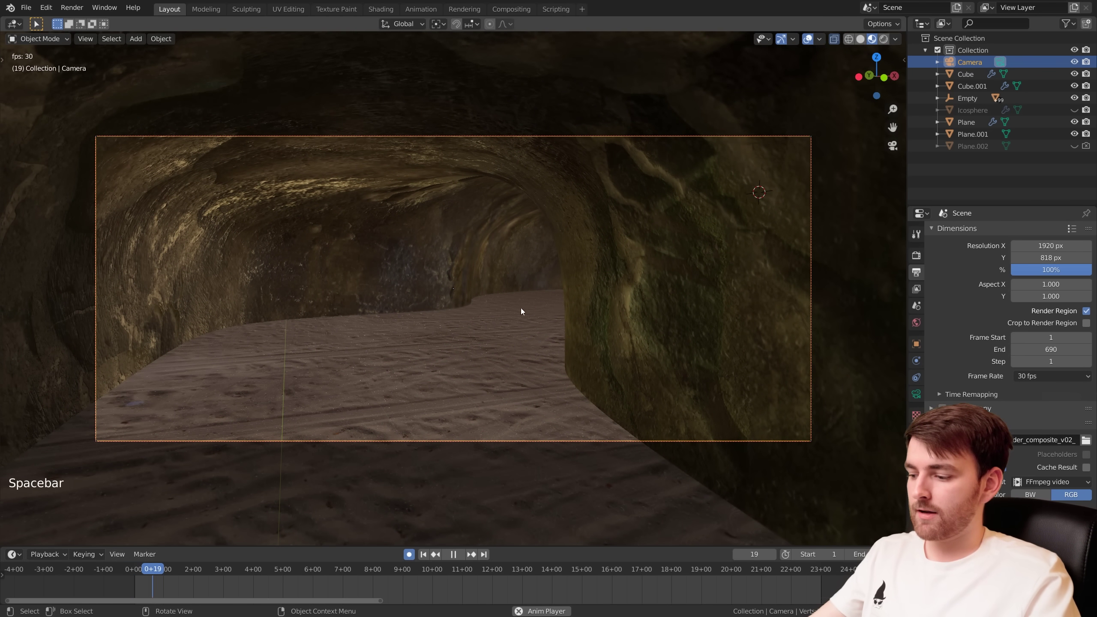
key(shift+f)
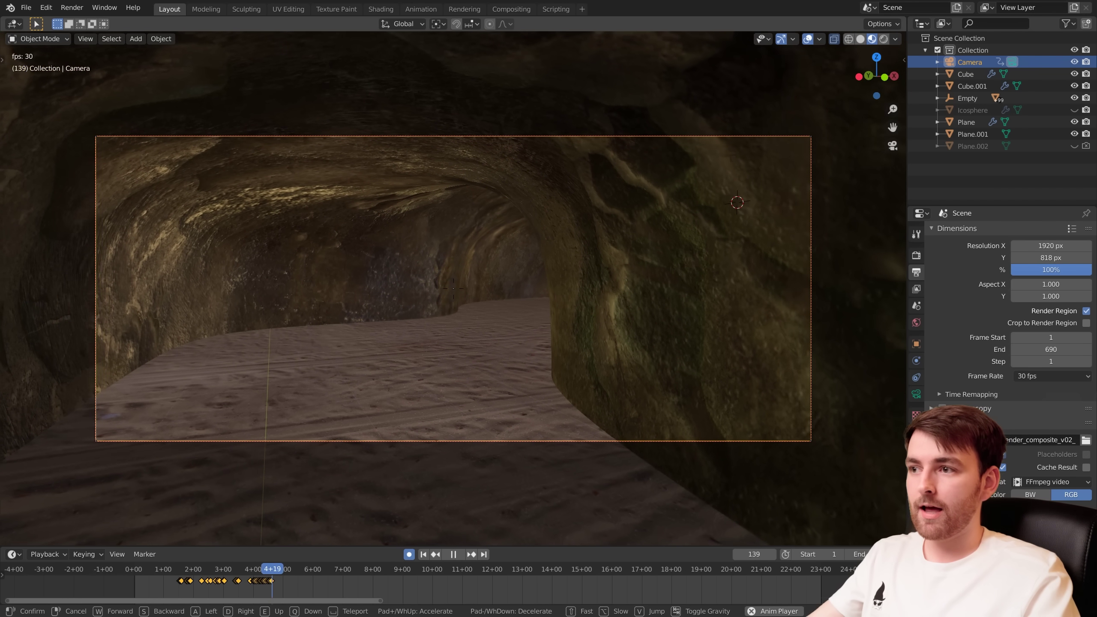
key(w)
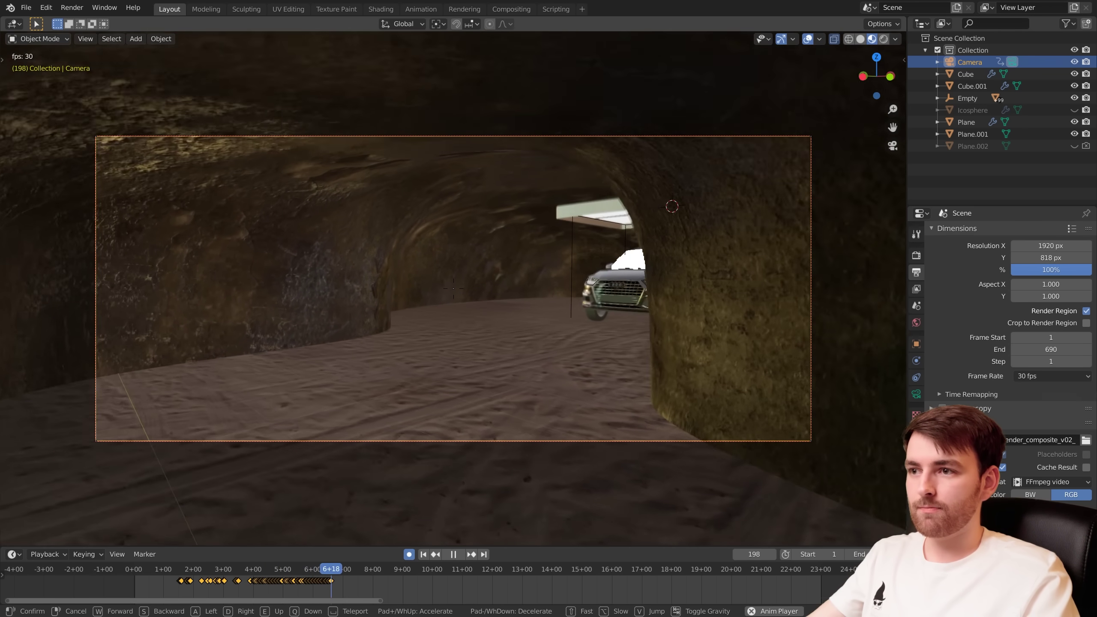
key(a)
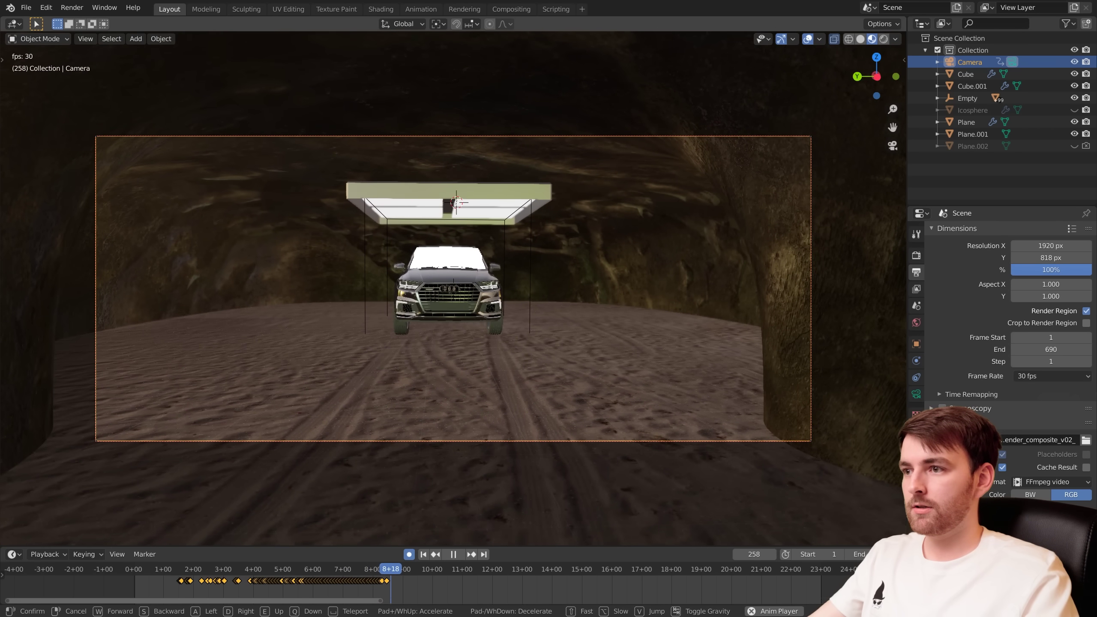
key(w)
key(d)
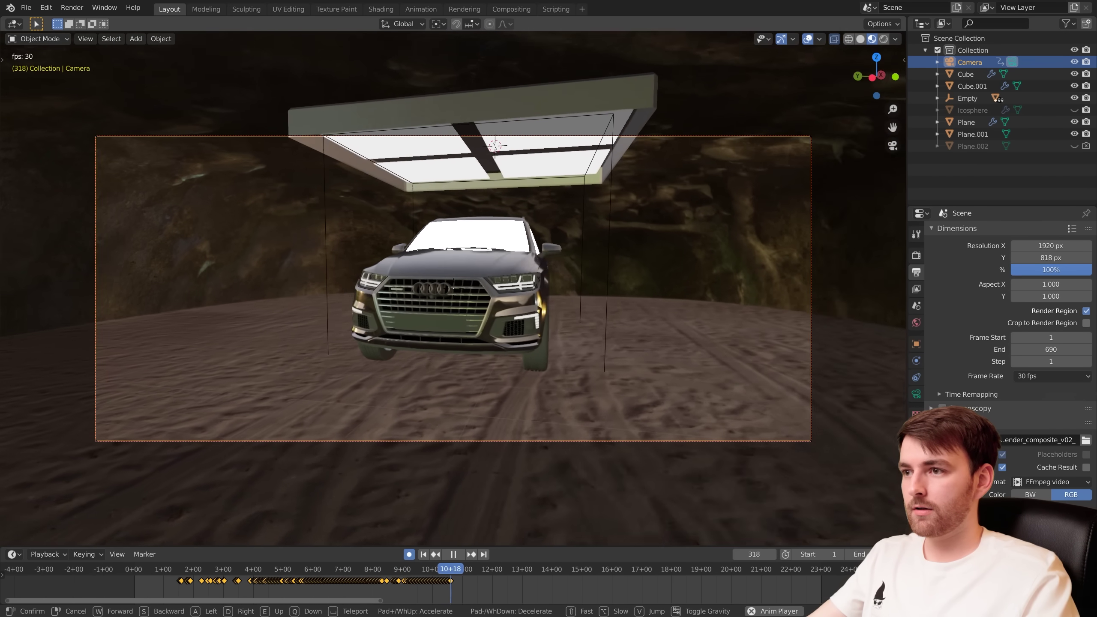
Continue recording by circling the camera around the car to its rear corner and back to its front, ending at the last frame
key(w)
key(d)
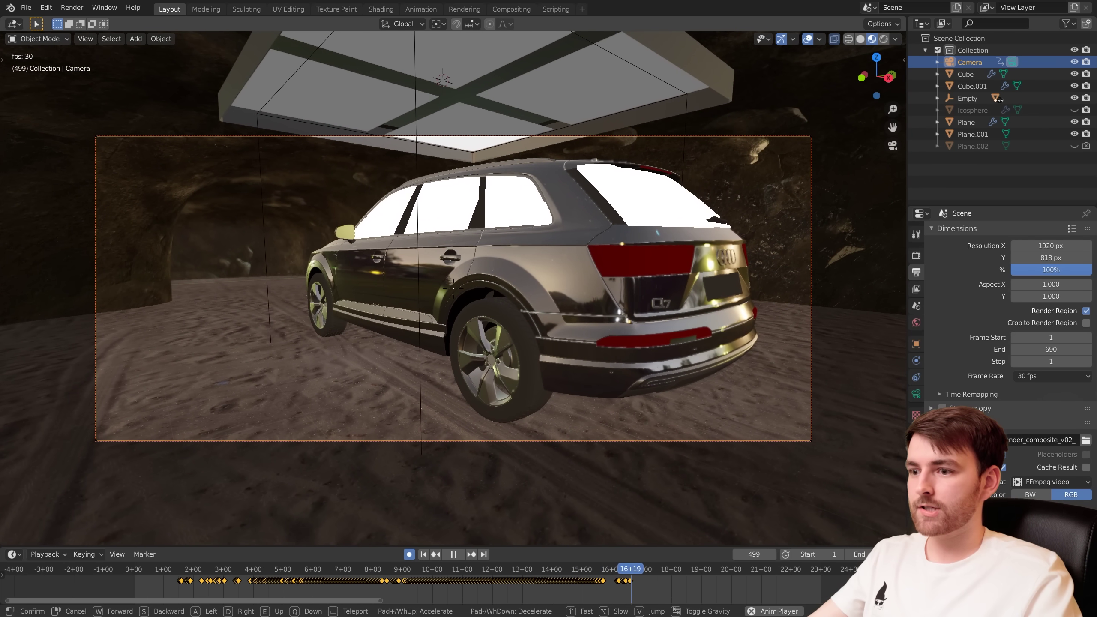
key(w)
key(a)
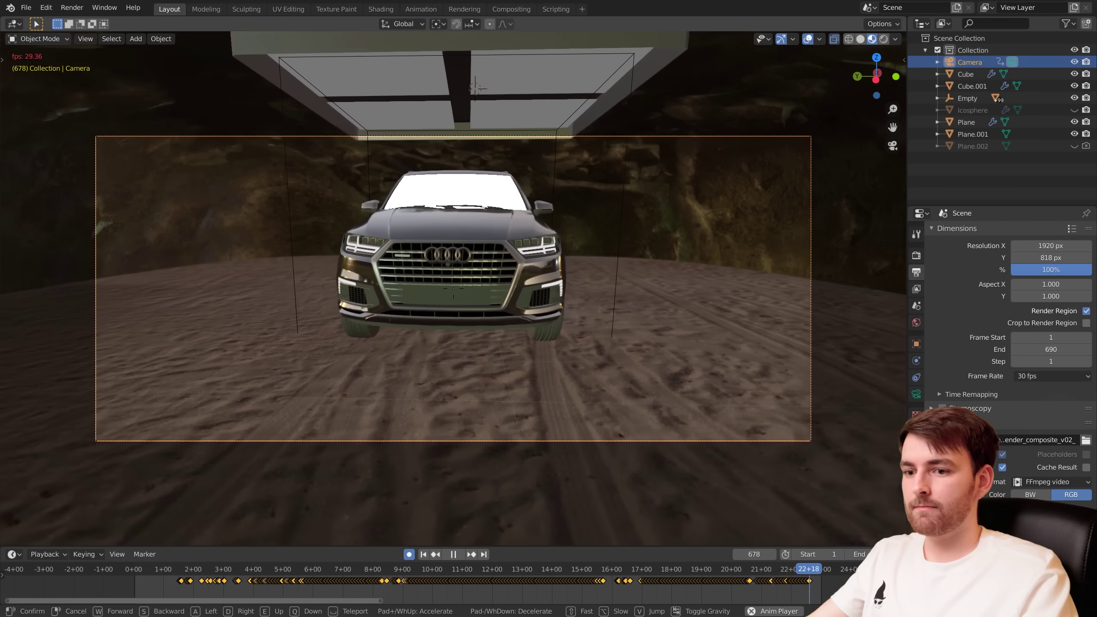
key(space)
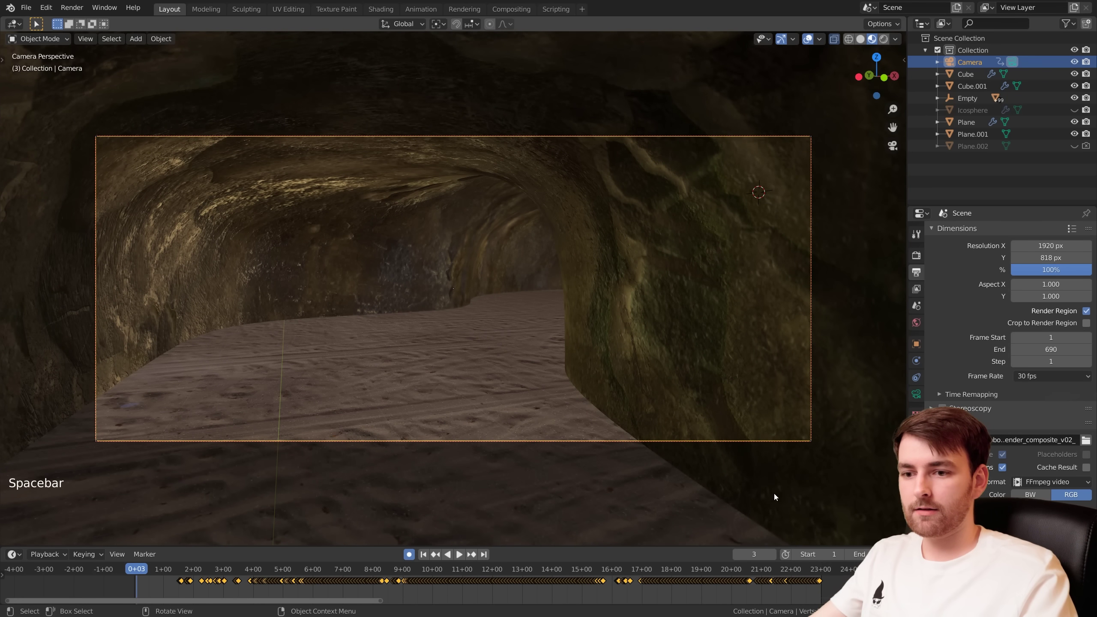
Review the recorded camera move by scrubbing the timeline and playing the approach to the car
drag(820, 571, 811, 570)
click(250, 572)
drag(250, 572, 302, 572)
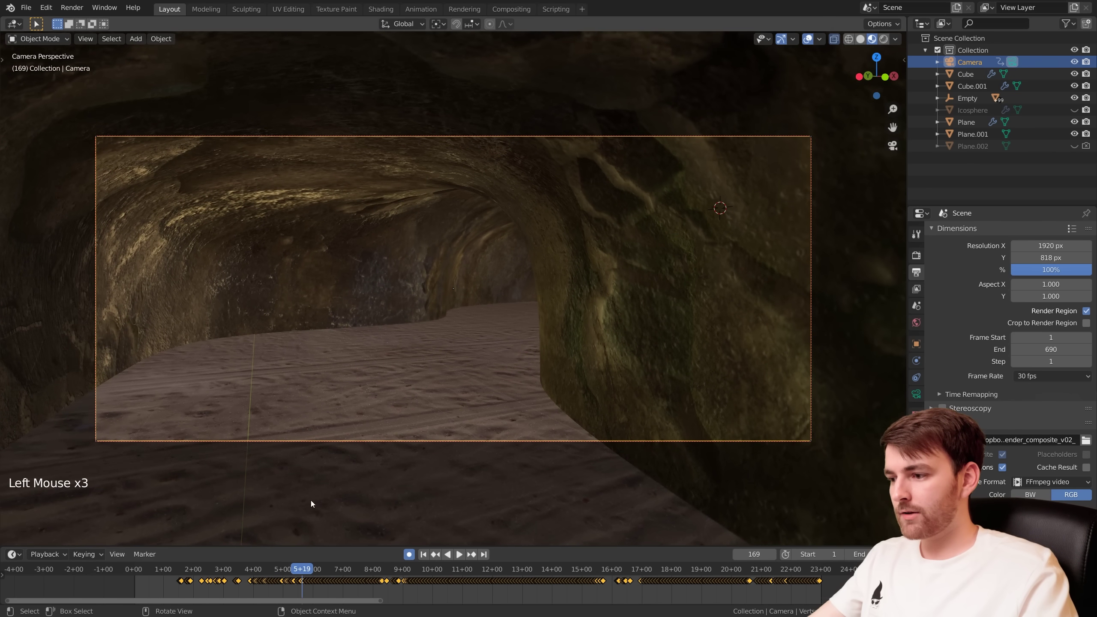
key(space)
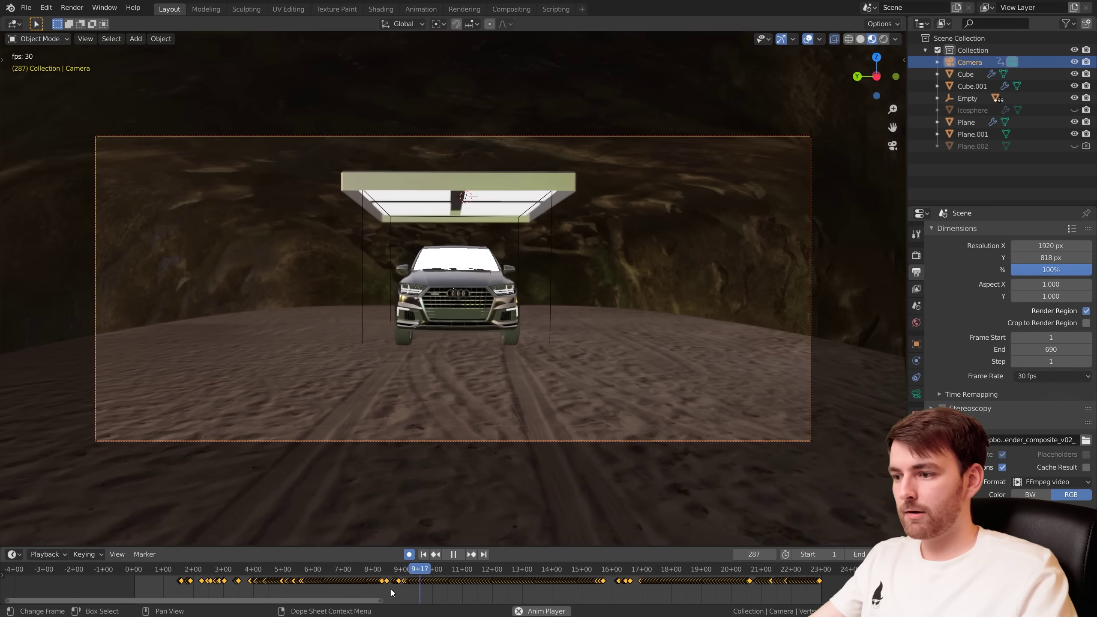
key(space)
drag(392, 593, 427, 591)
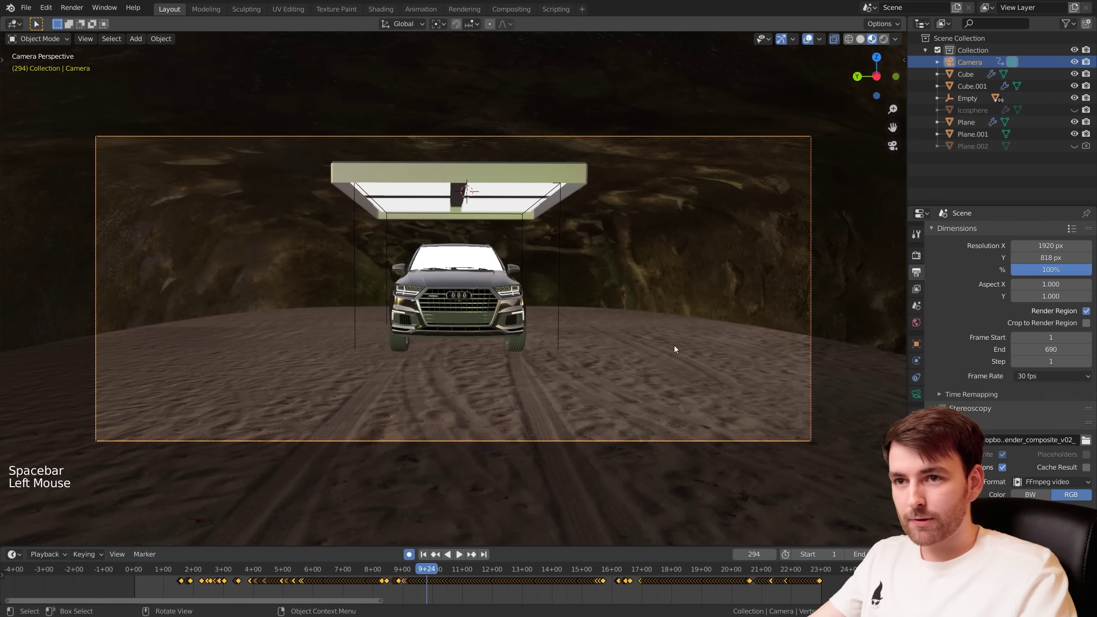
Split the 3D viewport into two side-by-side areas and show the camera's full curves in a Graph Editor
right_click(511, 547)
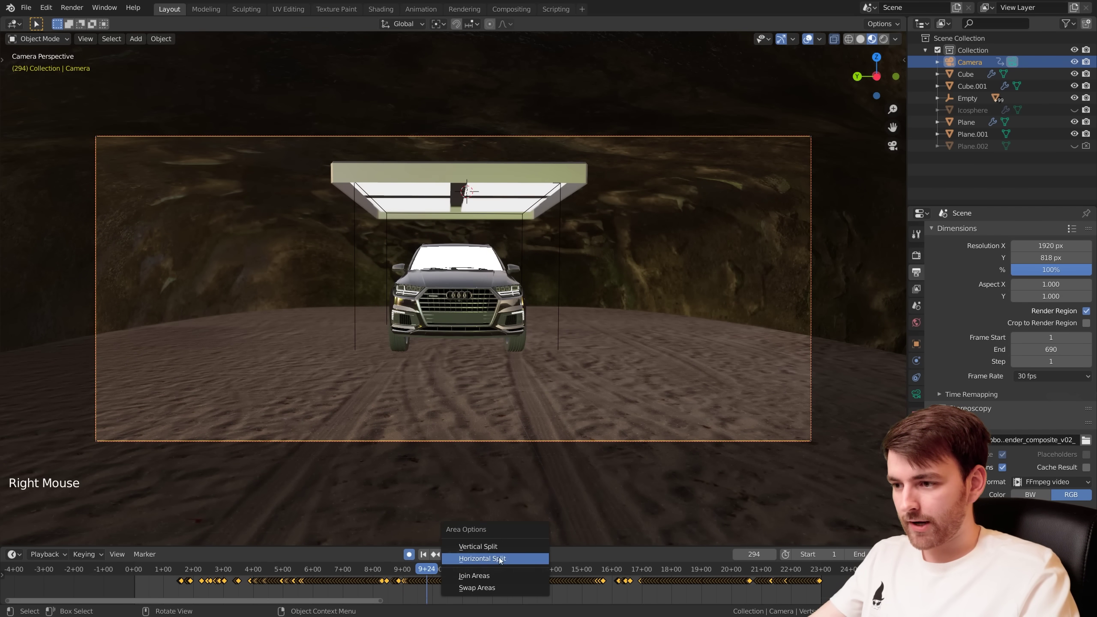
click(482, 559)
click(466, 188)
click(480, 24)
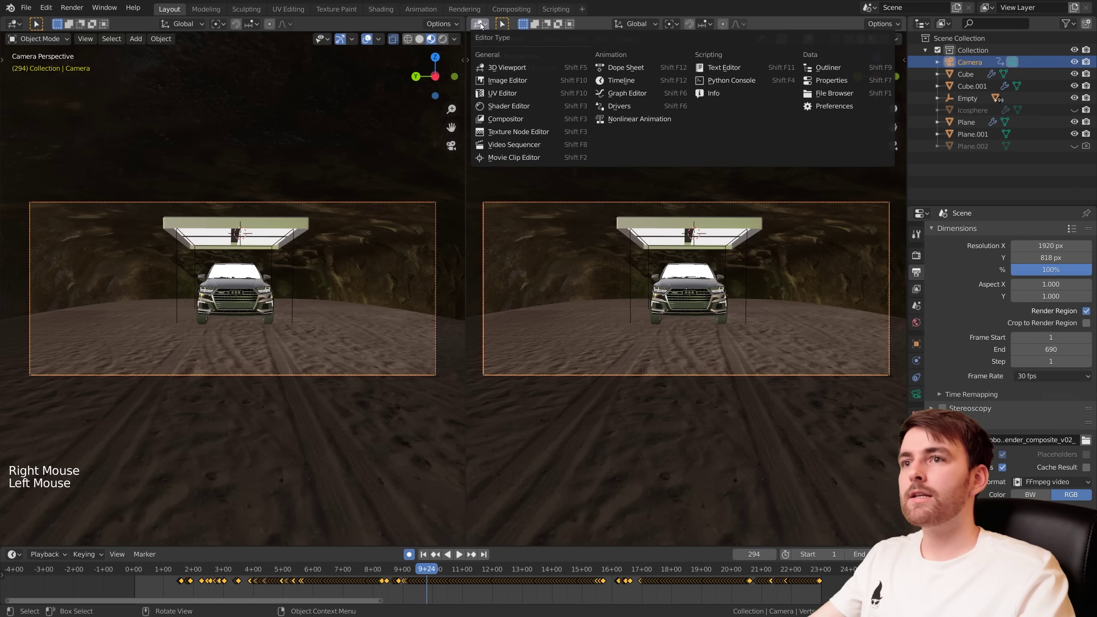
click(660, 92)
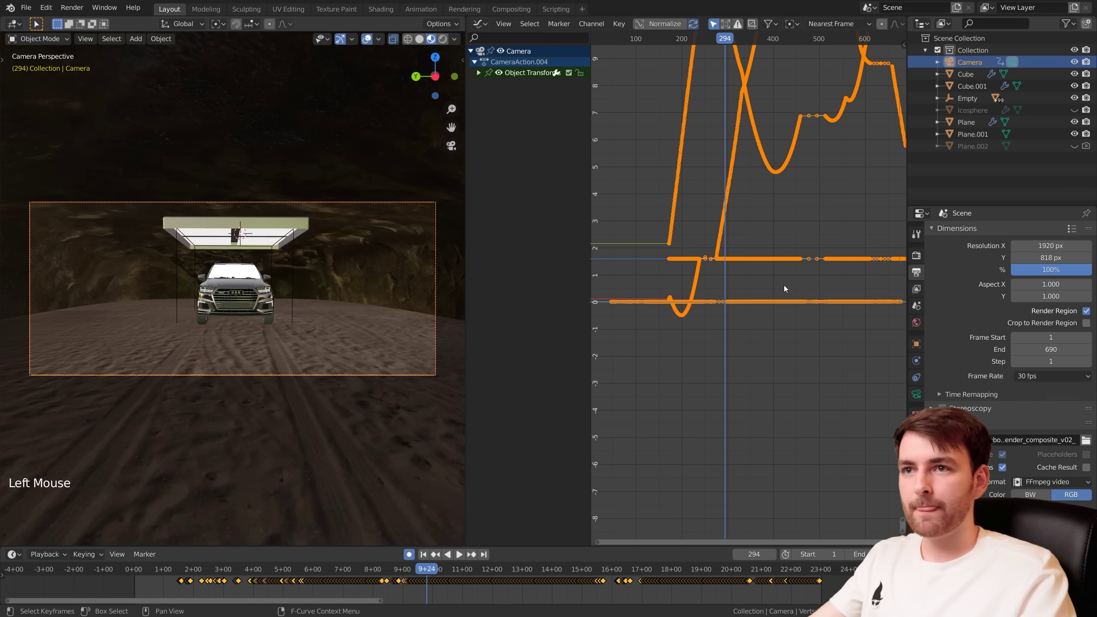
mouse_move(783, 289)
ctrl+middle_down()
mouse_move(790, 302)
mouse_move(795, 281)
ctrl+middle_up()
ctrl+middle_drag(794, 280, 795, 298)
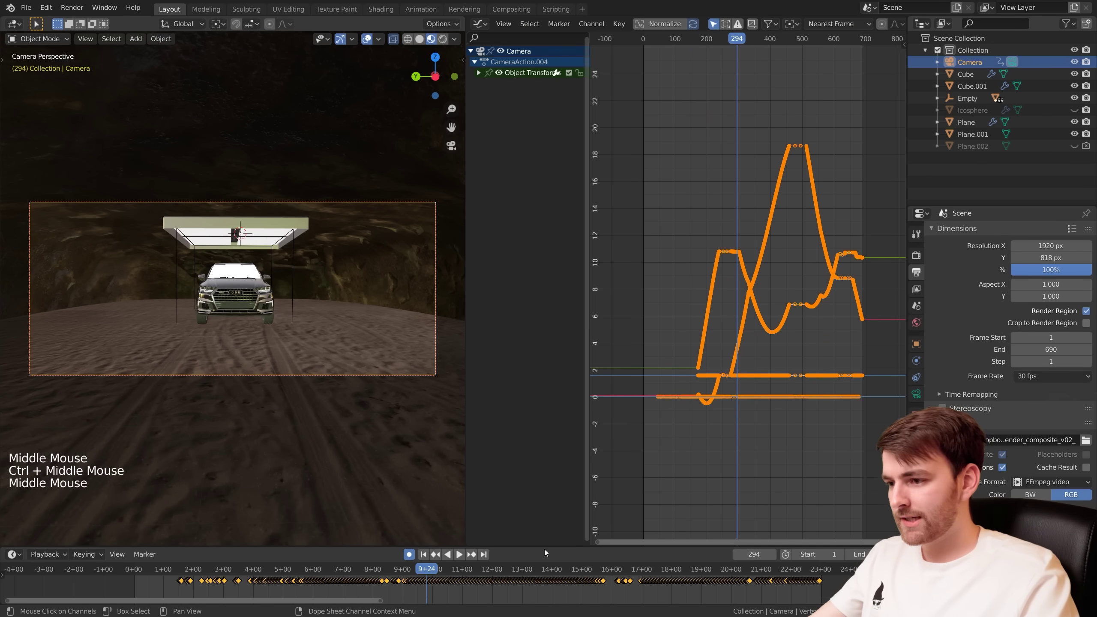
Insert keyframes on all available camera channels at frame 1 and frame 690
click(423, 554)
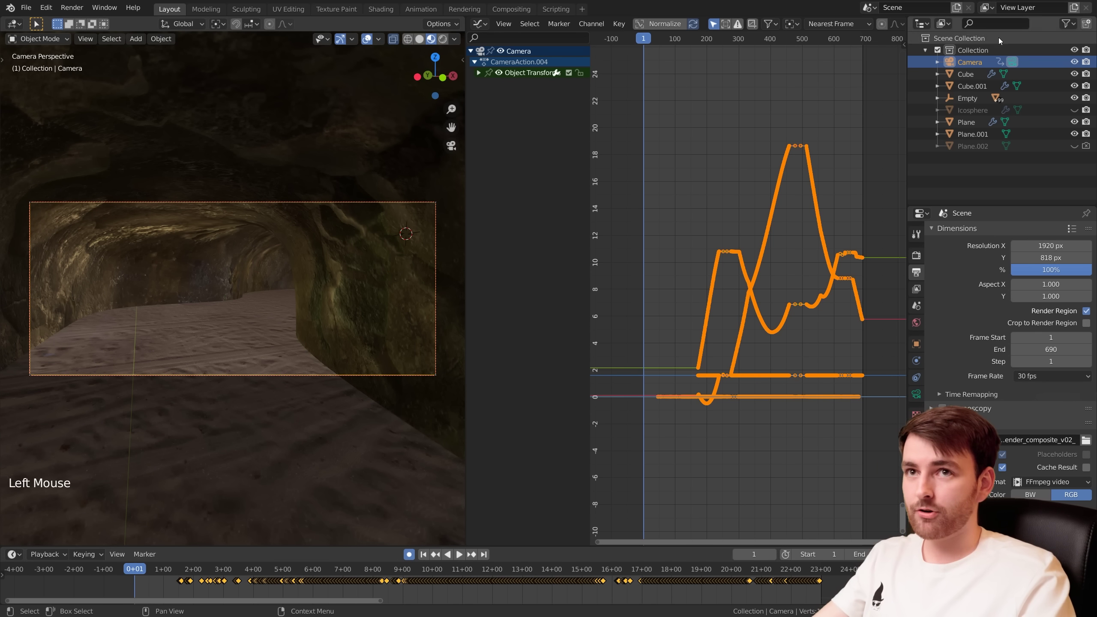
key(i)
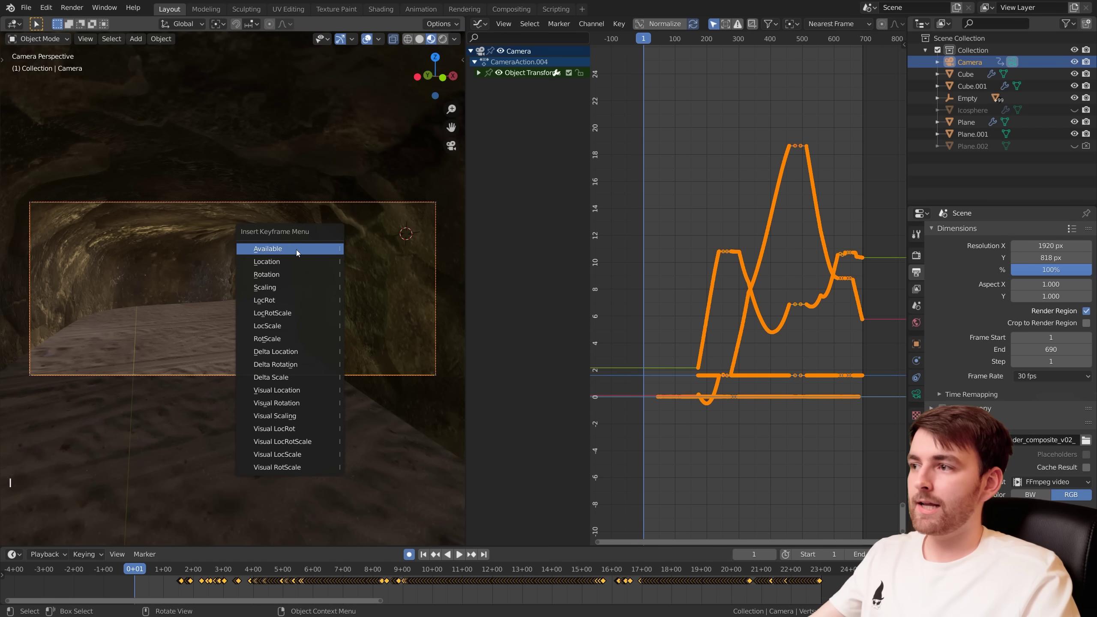
click(296, 249)
click(484, 555)
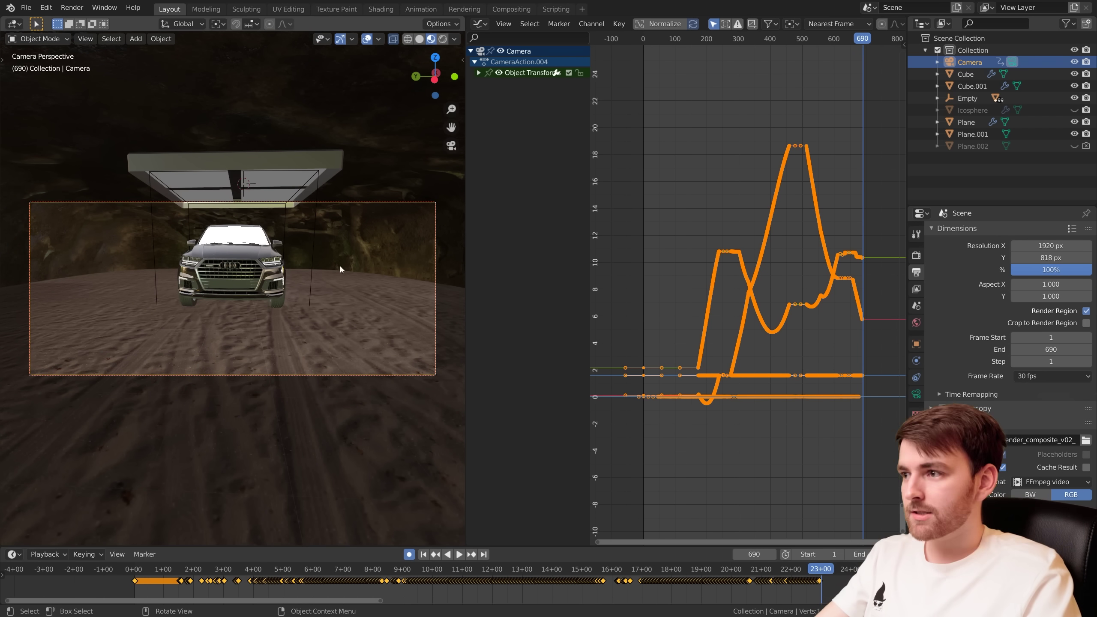
key(i)
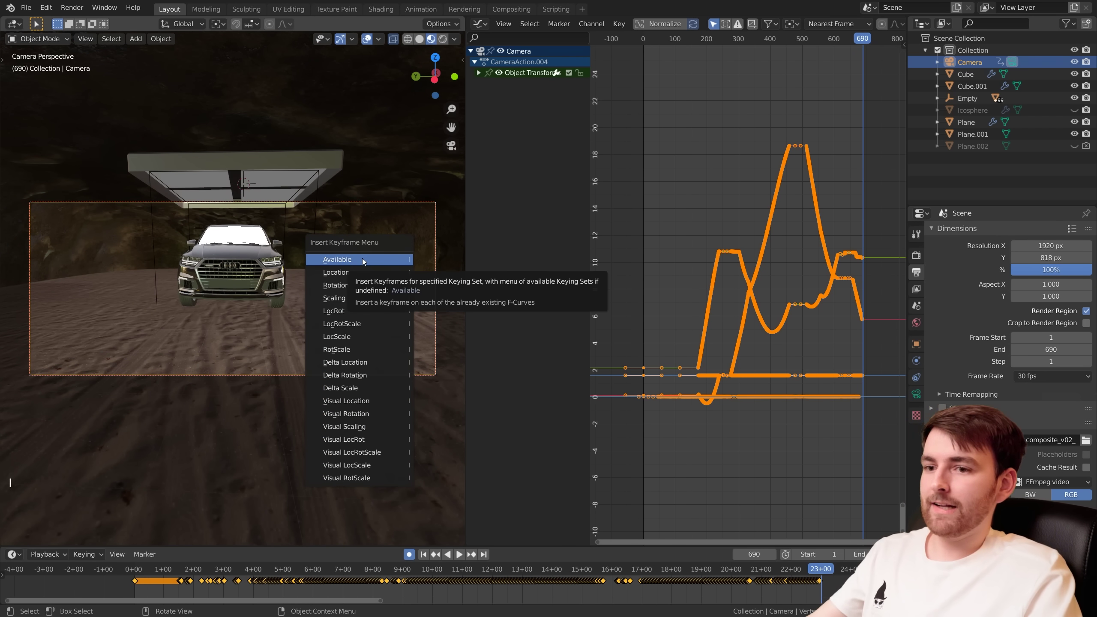
click(363, 260)
Sample the camera's selected keyframes to fill every frame, and repeatedly apply Smooth Keys to round off the motion curves
click(425, 554)
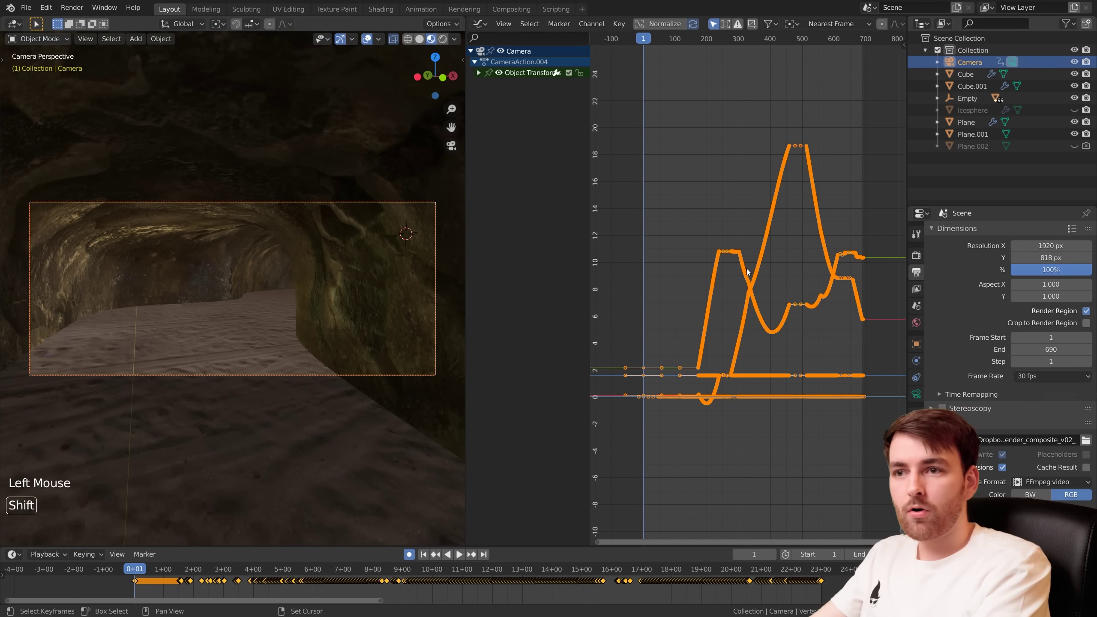
key(shift+alt+o)
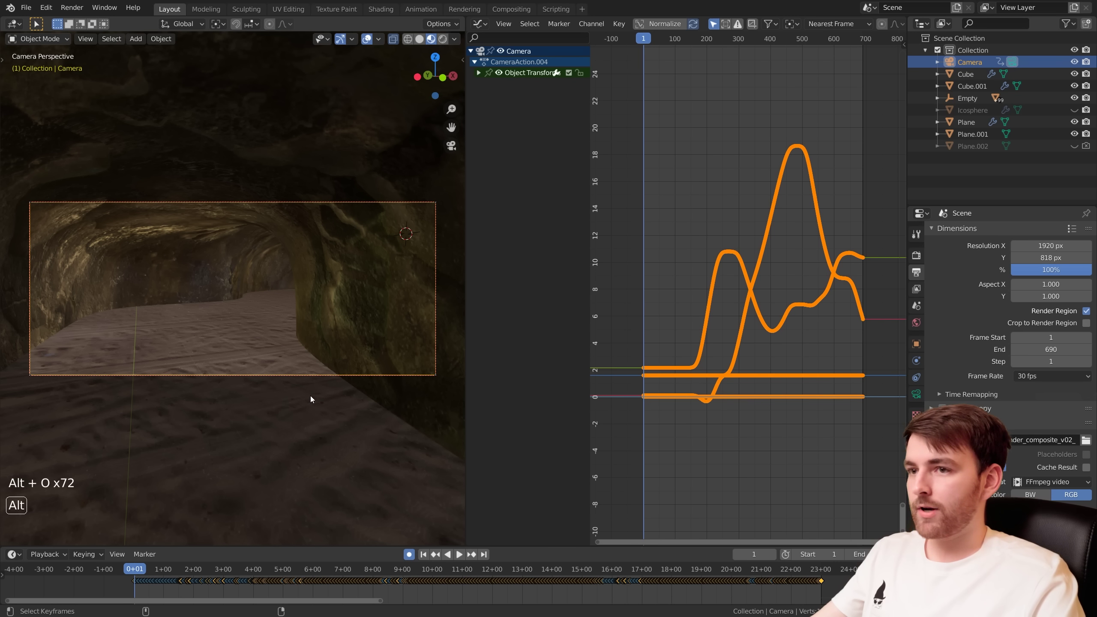
key(alt+o)
key(alt+o)
key(alt+o)
key(alt+o)
key(alt+o)
key(alt+o)
key(alt+o)
key(alt+o)
key(alt+o)
key(alt+o)
key(alt+o)
key(alt+o)
key(alt+o)
key(alt+o)
key(alt+o)
key(alt+o)
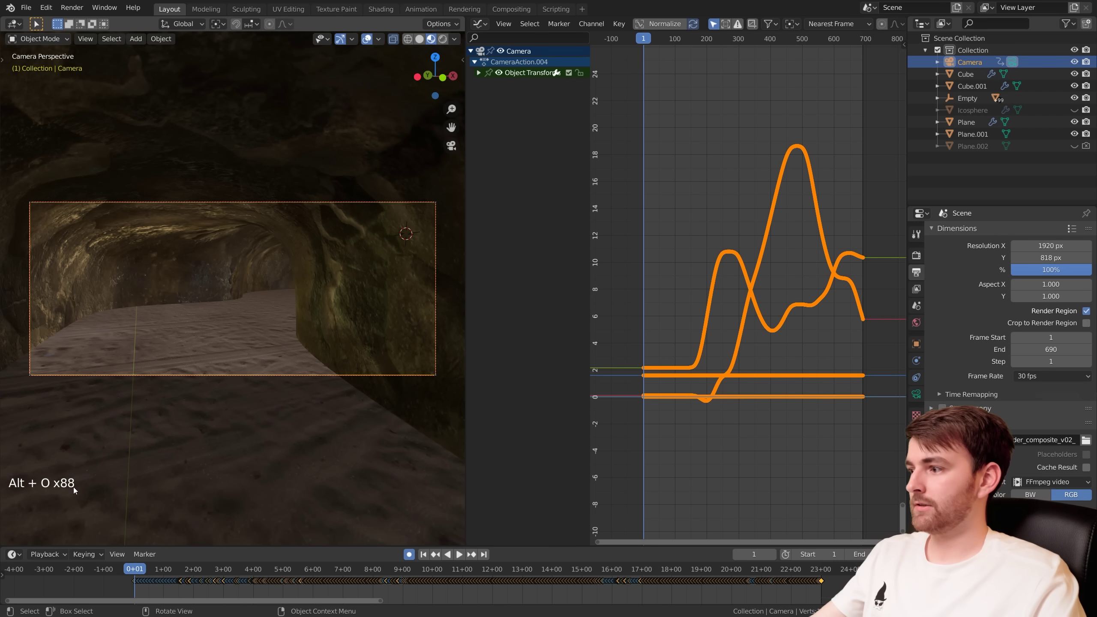
Play the smoothed camera animation from the start in a maximized viewport, and return to the split layout
key(space)
click(148, 571)
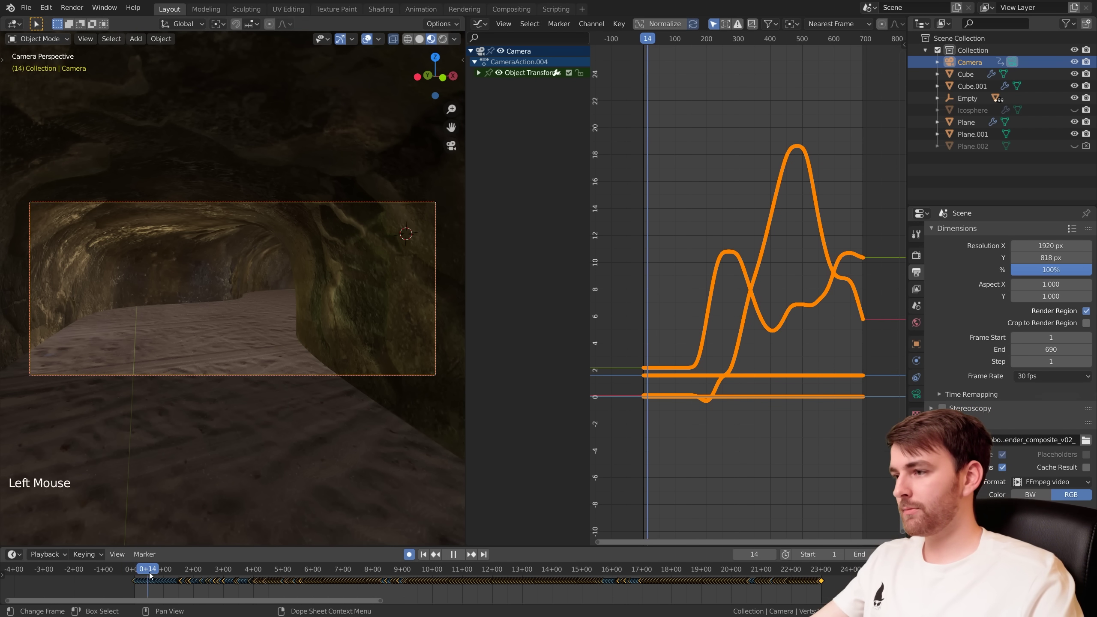
click(429, 554)
key(ctrl+space)
key(space)
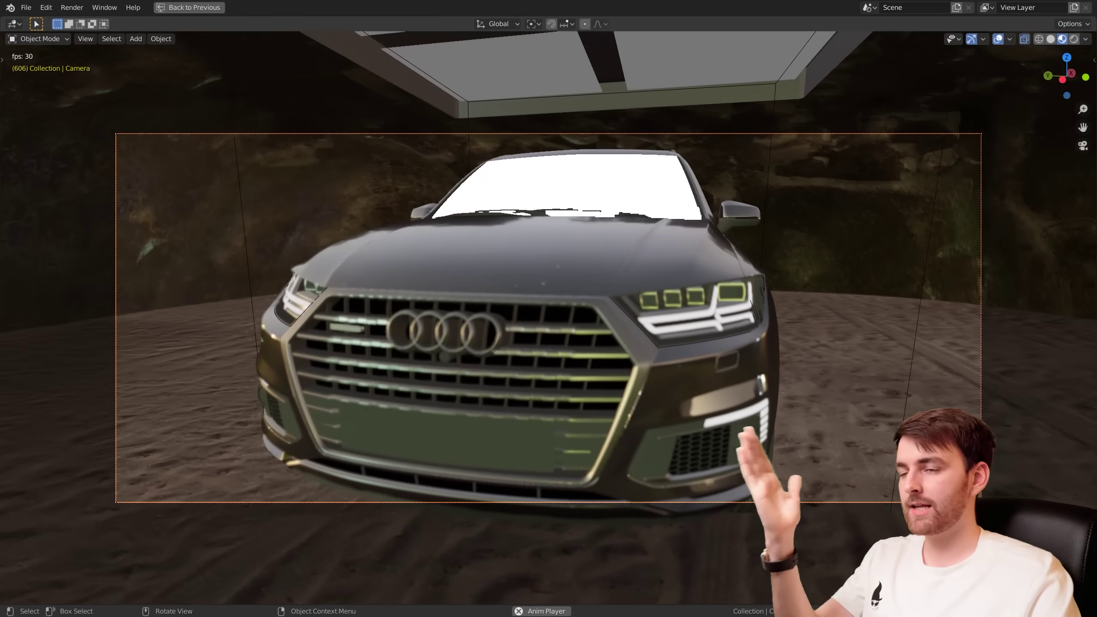
key(ctrl+space)
key(space)
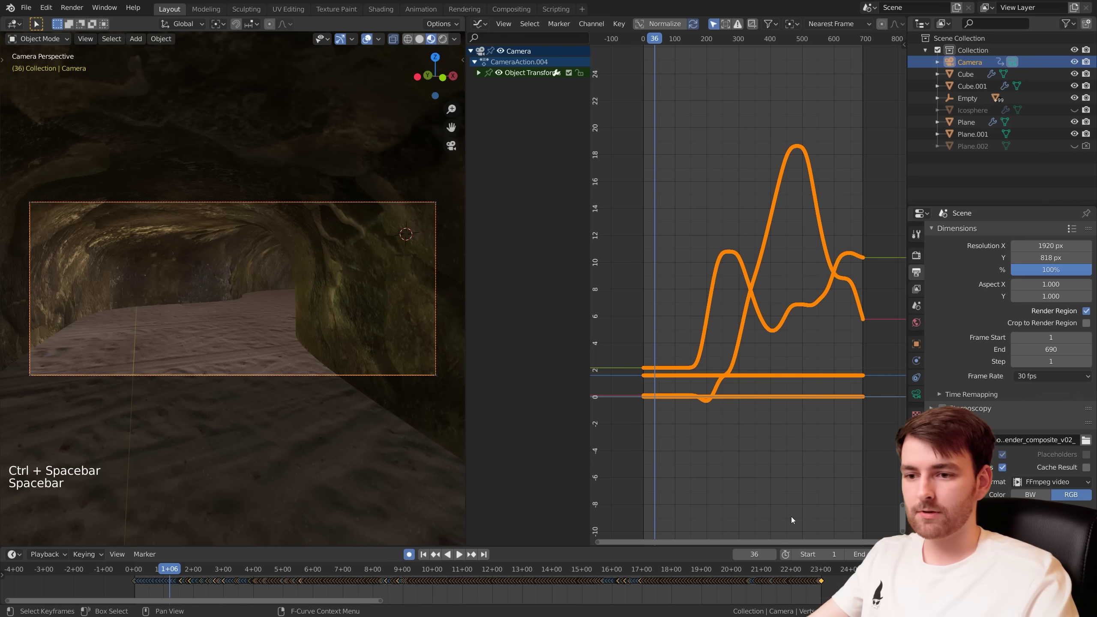
Extend the scene's end frame to 709 and insert a keyframe on all available camera channels there
drag(812, 574, 878, 554)
middle_drag(810, 417, 712, 410)
key(i)
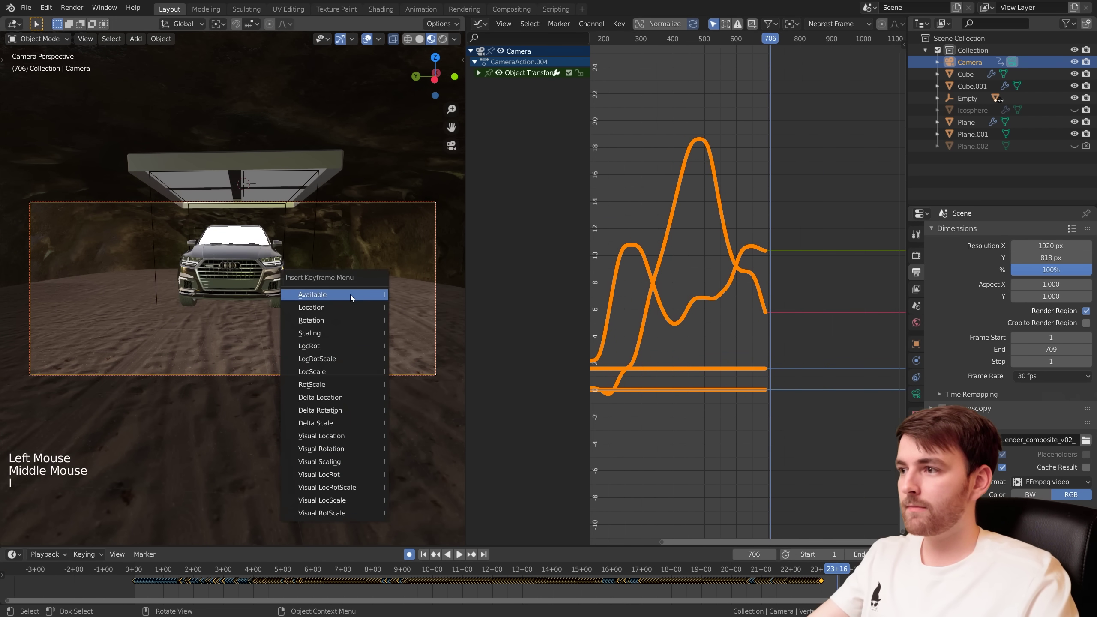
click(484, 554)
key(i)
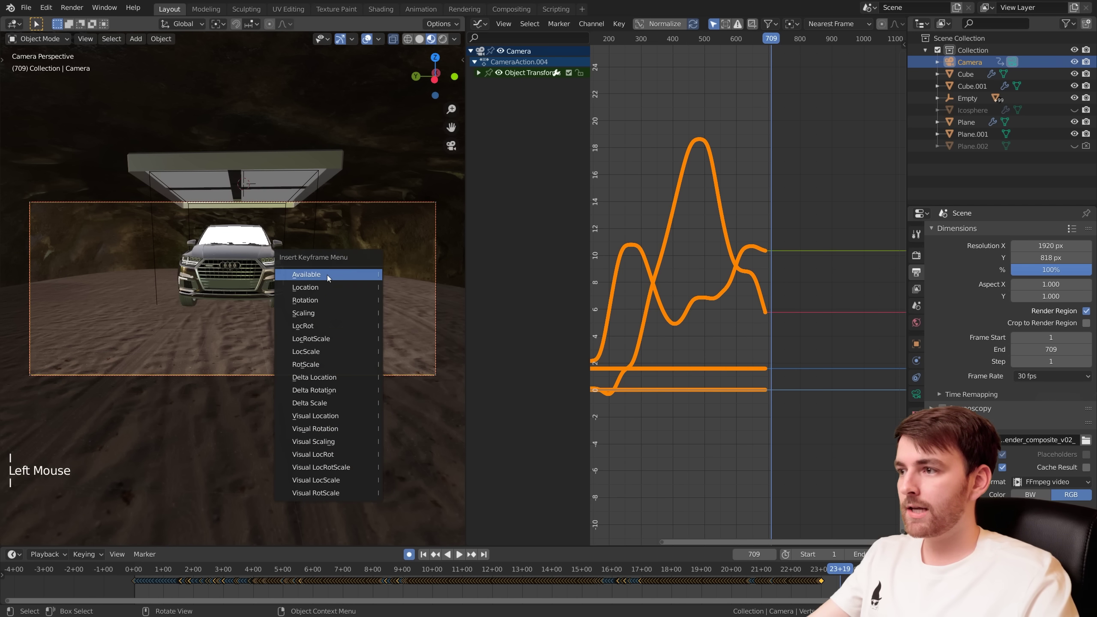
click(328, 274)
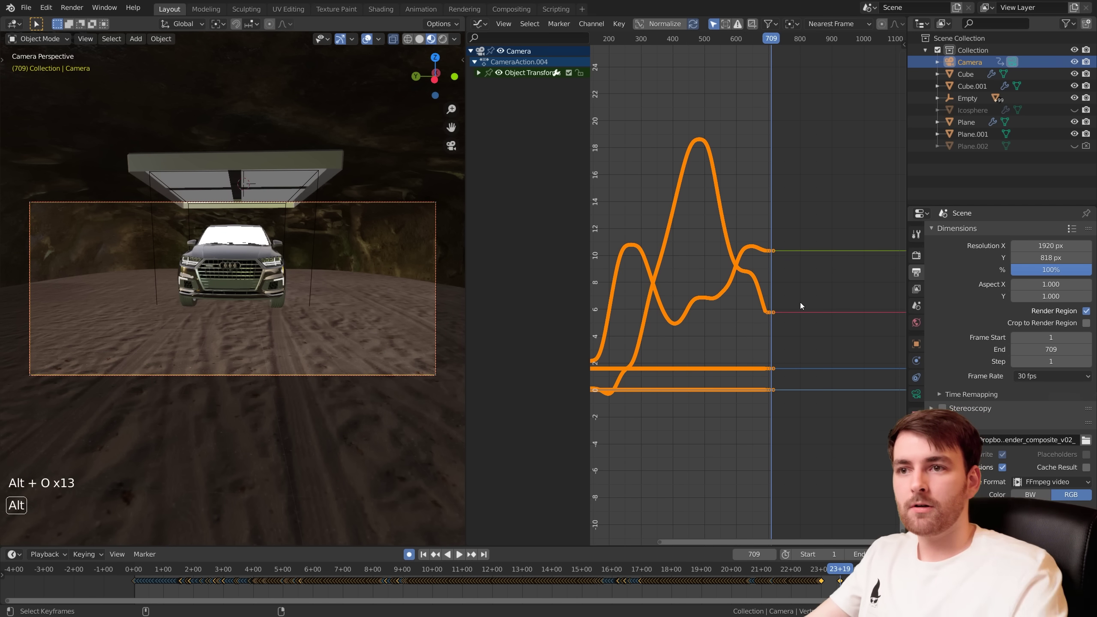
Resample and smooth the camera curves through to the end keyframe at frame 709, and play back the ending
drag(766, 41, 758, 38)
key(space)
key(space)
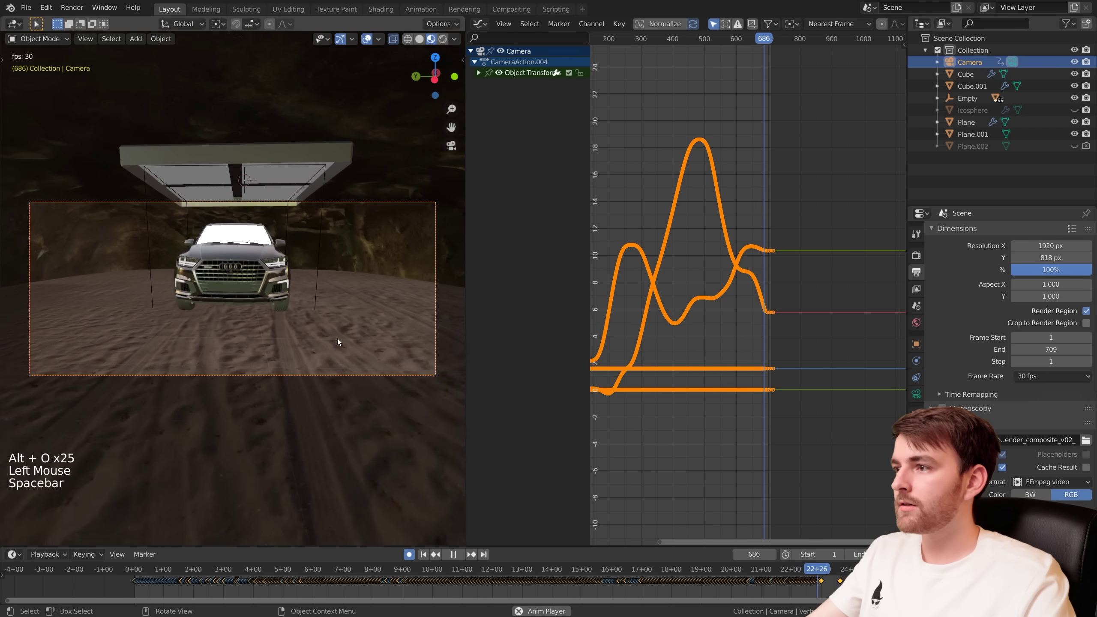
click(819, 568)
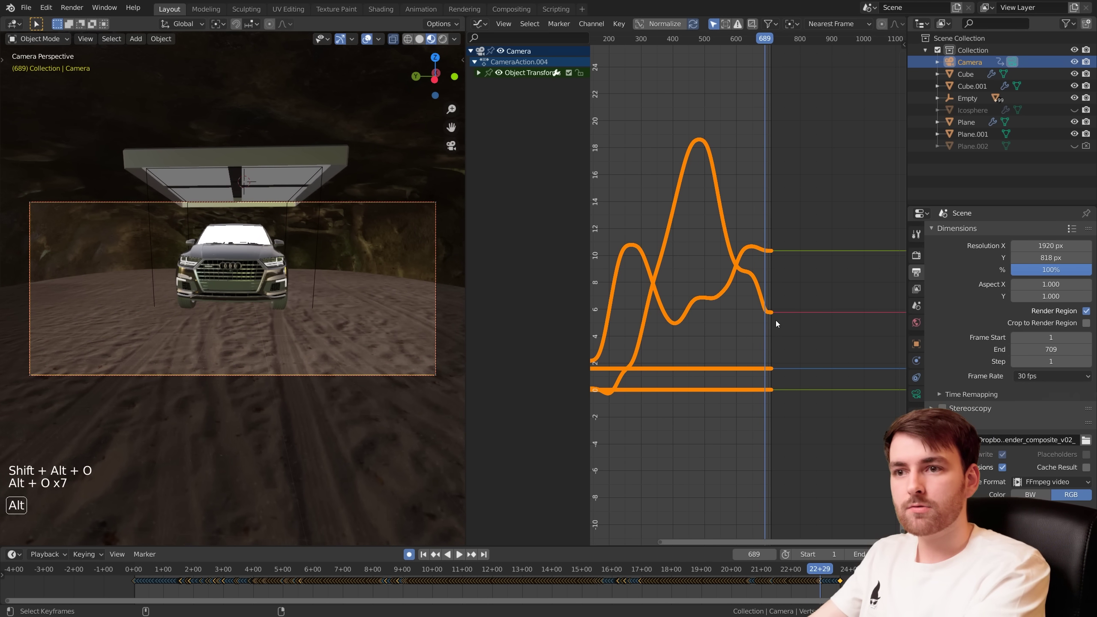
click(765, 38)
key(space)
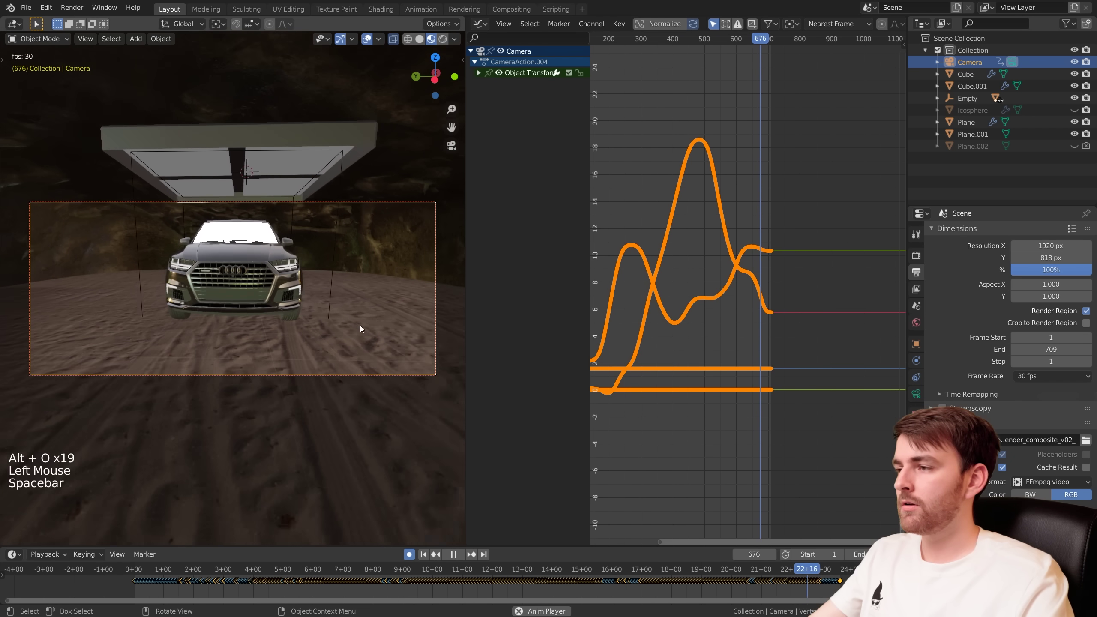
key(space)
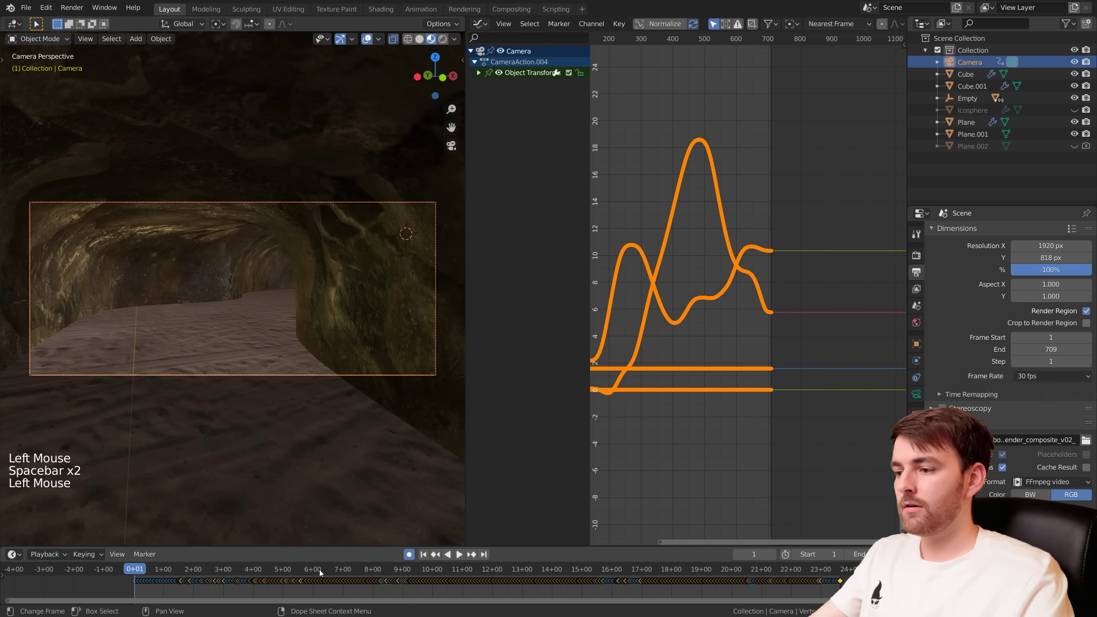
drag(319, 569, 398, 578)
click(844, 578)
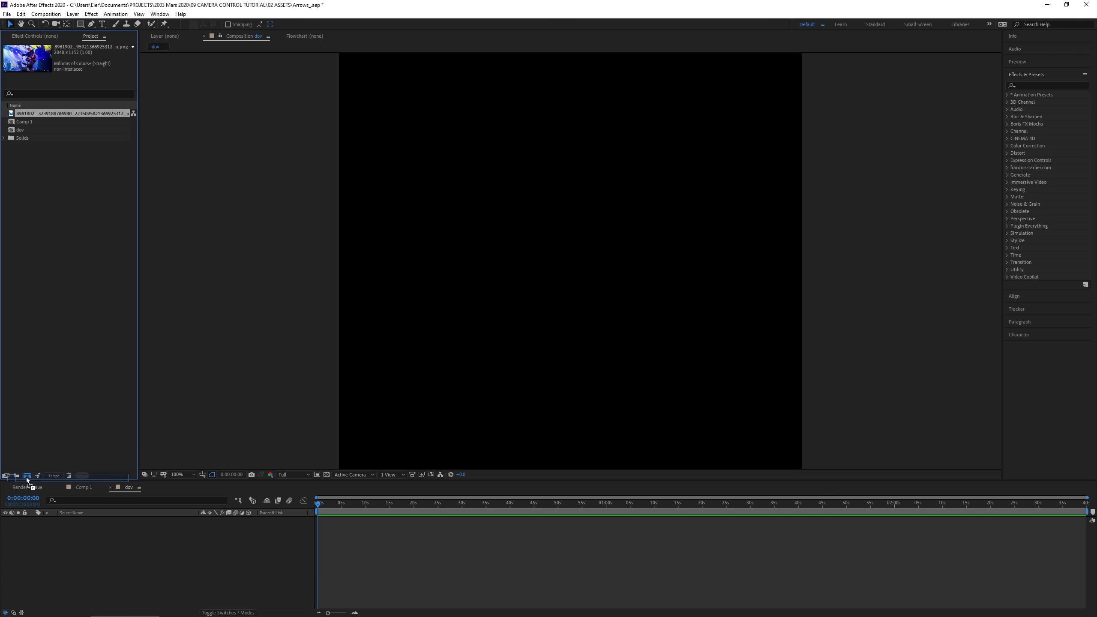
drag(26, 476, 27, 477)
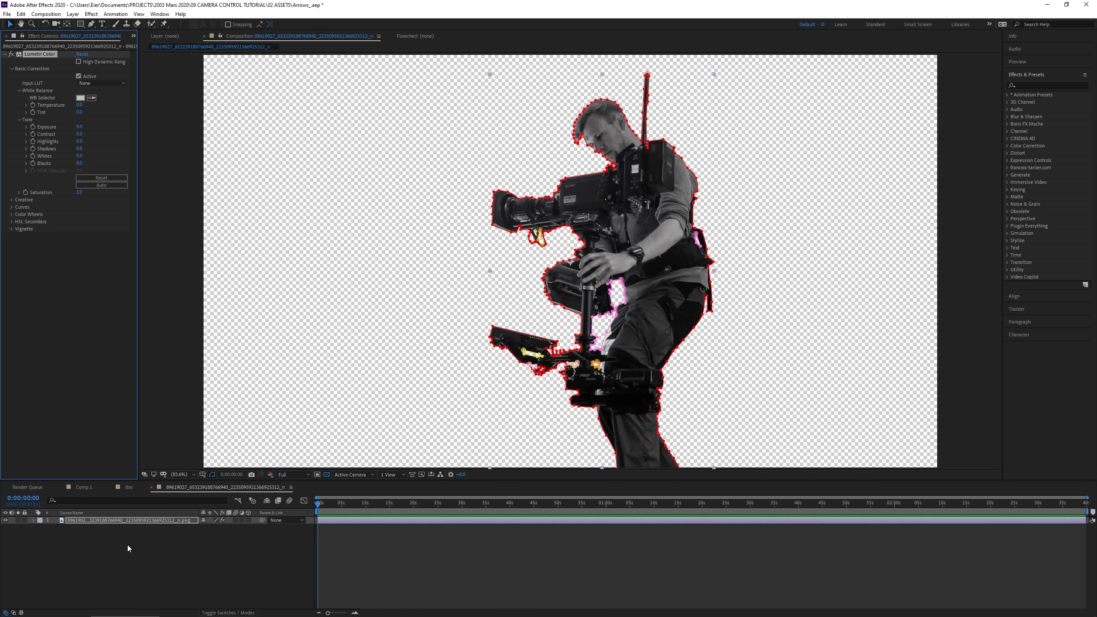
click(128, 549)
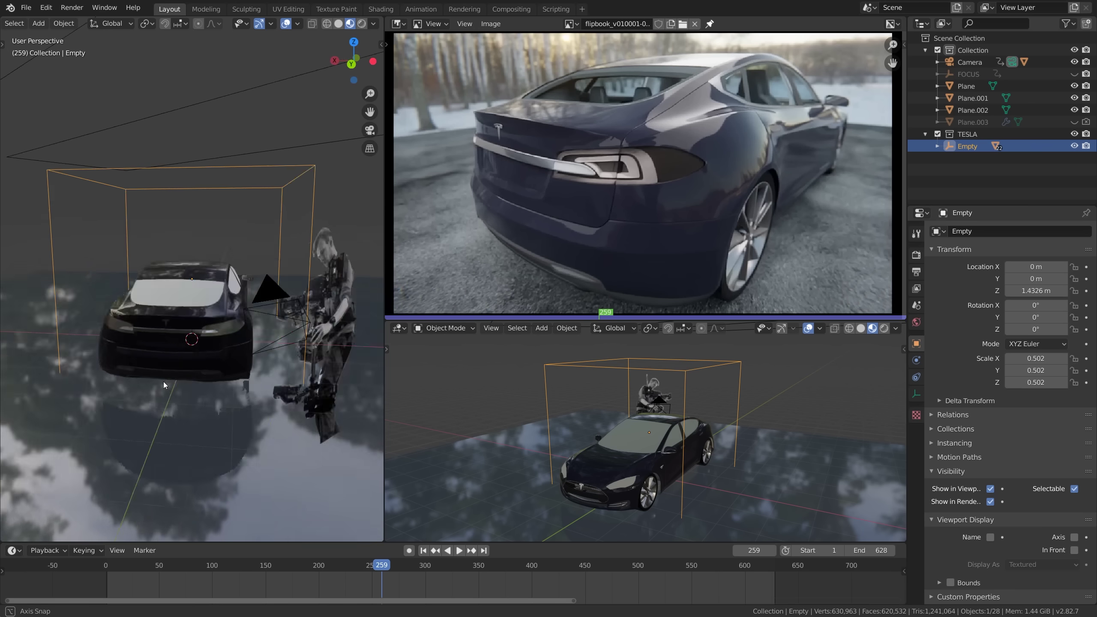
middle_drag(163, 382, 284, 396)
key(space)
key(space)
key(space)
key(Escape)
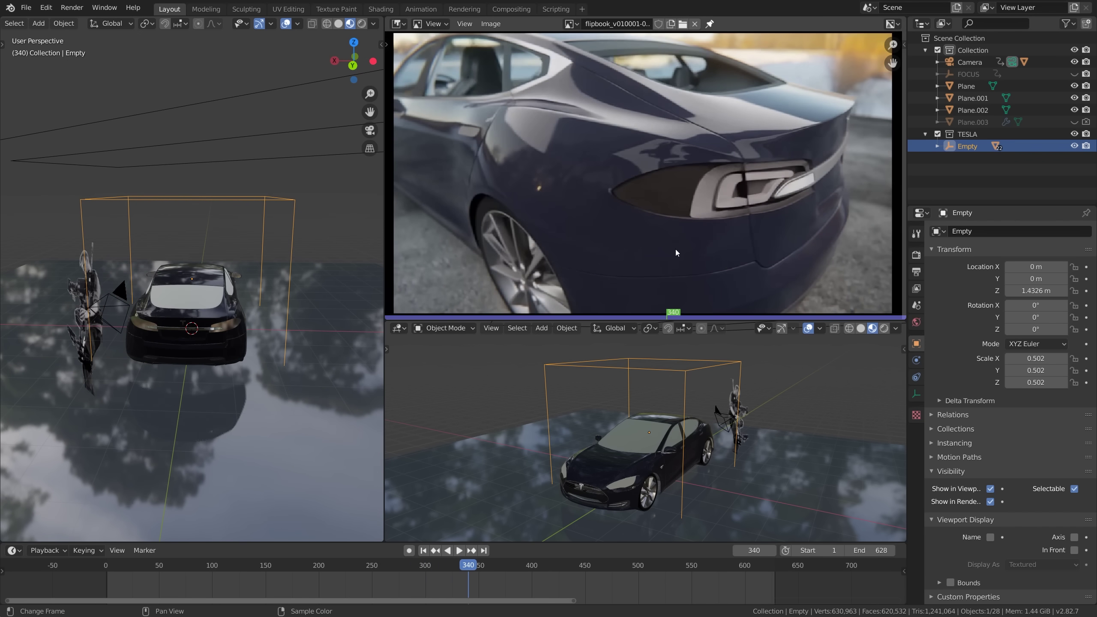
Scrub between frames 311 and 340 to compare the camera operator cutout's position with the flipbook view of the car's rear
key(Left)
key(Left)
key(Left)
key(Left)
key(Left)
key(Left)
key(Left)
key(Left)
key(Left)
key(Left)
key(Left)
key(Left)
key(Left)
key(Left)
key(Left)
key(Left)
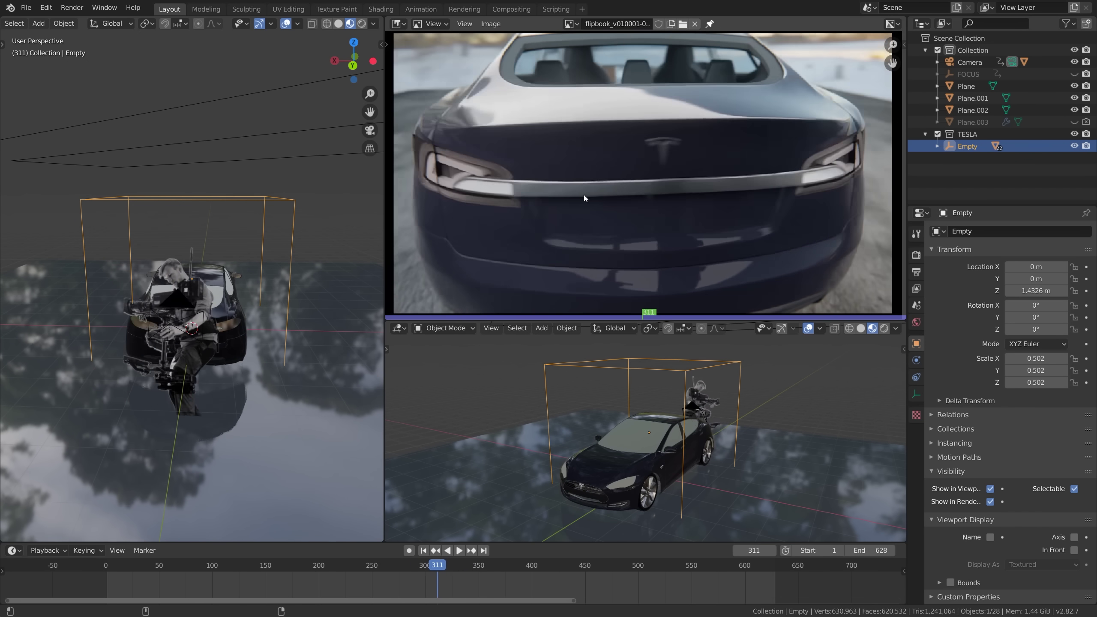
key(Right)
key(Right)
key(Right)
key(Right)
key(Right)
key(Right)
key(Right)
key(Right)
key(Right)
key(Right)
key(Right)
key(Right)
key(Right)
key(Right)
key(Right)
key(Right)
key(Right)
key(Right)
key(Right)
key(Right)
key(Right)
key(Right)
key(Right)
key(Right)
key(Right)
key(Right)
key(Right)
key(Right)
key(Right)
key(Right)
key(Right)
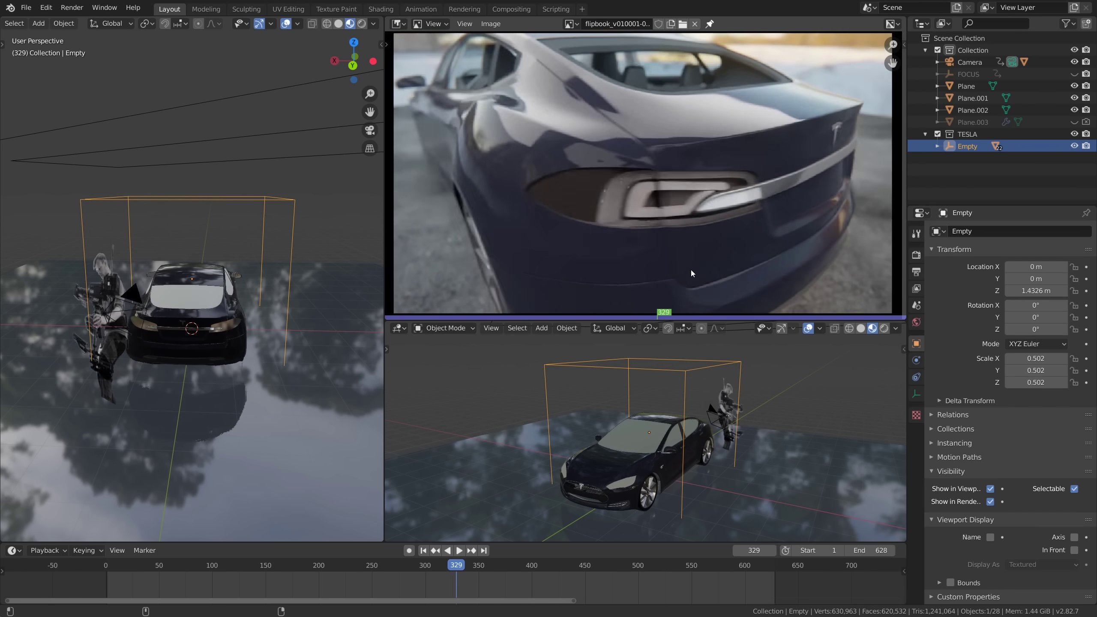
key(Left)
key(Left)
key(Left)
key(Left)
key(Left)
key(Left)
key(Left)
key(Left)
key(Left)
key(Left)
key(Left)
key(Left)
key(Left)
key(Left)
key(Left)
key(Left)
key(Left)
key(Left)
Scrub between frames 367 and 448 to compare the camera operator cutout's path along the car's side and front with the flipbook
key(Right)
key(Right)
key(Right)
key(Right)
key(Right)
key(Right)
key(Right)
key(Right)
key(Right)
key(Right)
key(Right)
key(Right)
key(Right)
key(Right)
key(Right)
key(Right)
key(Right)
key(Right)
key(Right)
key(Right)
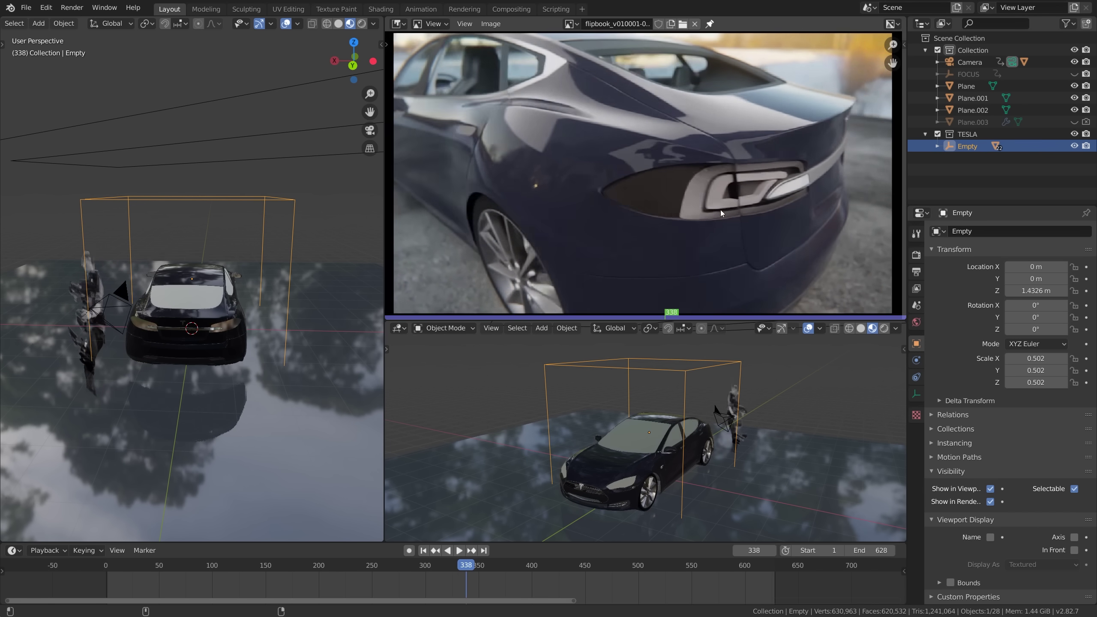
key(Right)
key(Right)
key(Right)
key(Right)
key(Right)
key(Right)
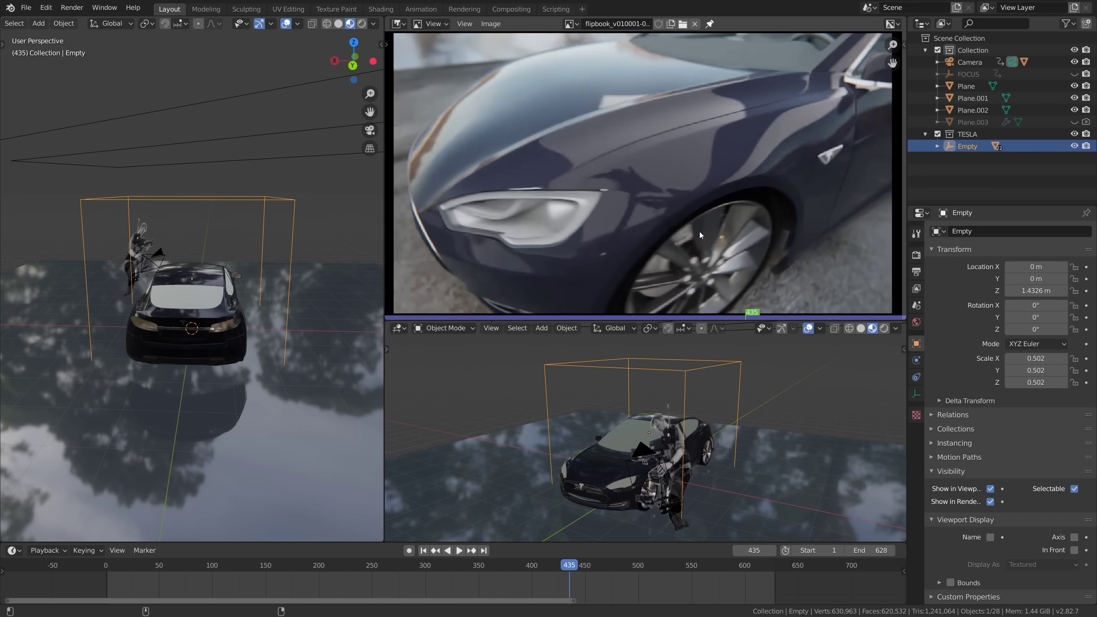
key(Right)
key(Right)
key(Right)
key(Right)
key(Right)
key(Right)
key(Right)
key(Right)
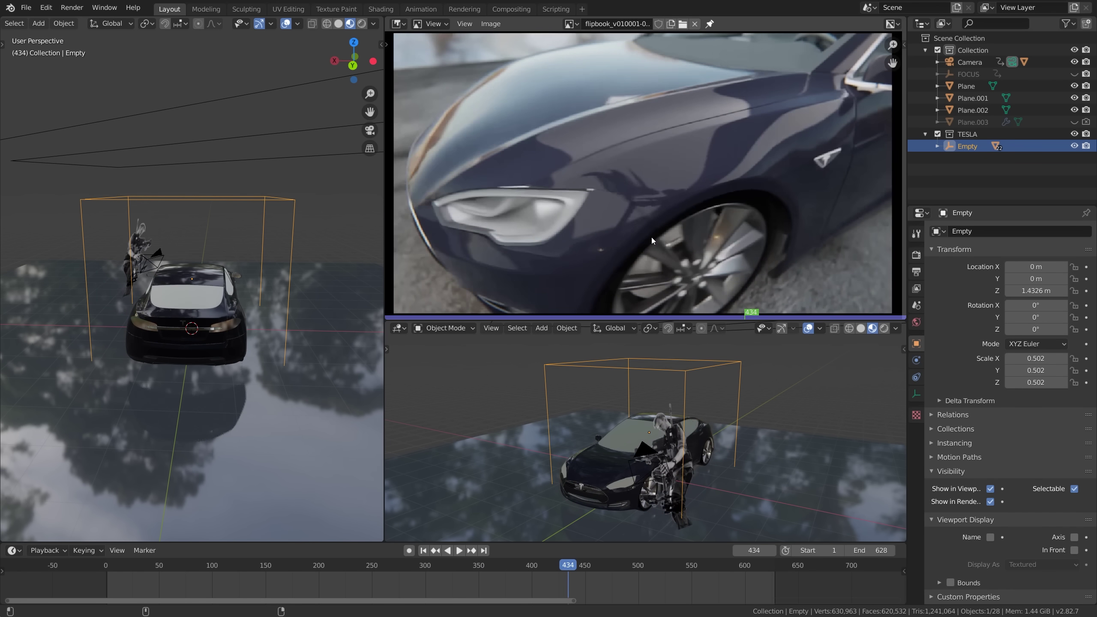
key(Left)
key(Left)
key(Left)
key(Left)
key(Left)
key(Left)
key(Left)
key(Left)
key(Left)
key(Left)
key(Left)
key(Left)
key(Left)
key(Left)
key(Left)
key(Left)
key(Left)
key(Left)
key(Left)
key(Left)
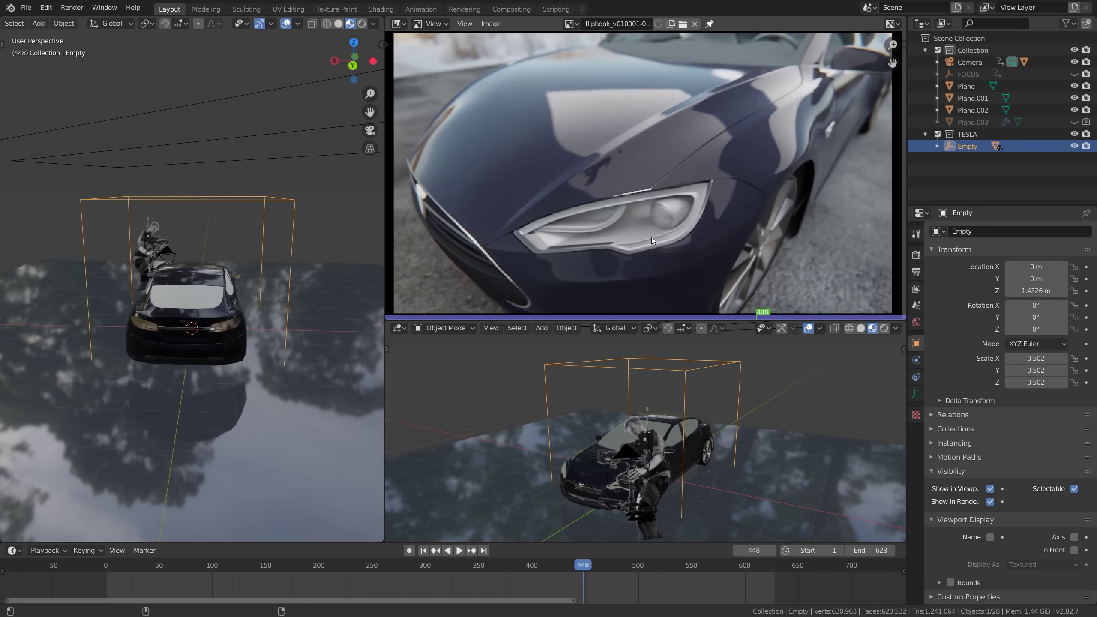
key(Left)
key(Left)
key(Left)
key(Left)
key(Left)
key(Left)
key(Left)
key(Left)
key(Left)
key(Left)
key(Left)
key(Left)
key(Left)
key(Left)
key(Left)
key(Left)
key(Left)
key(Left)
key(Left)
key(Left)
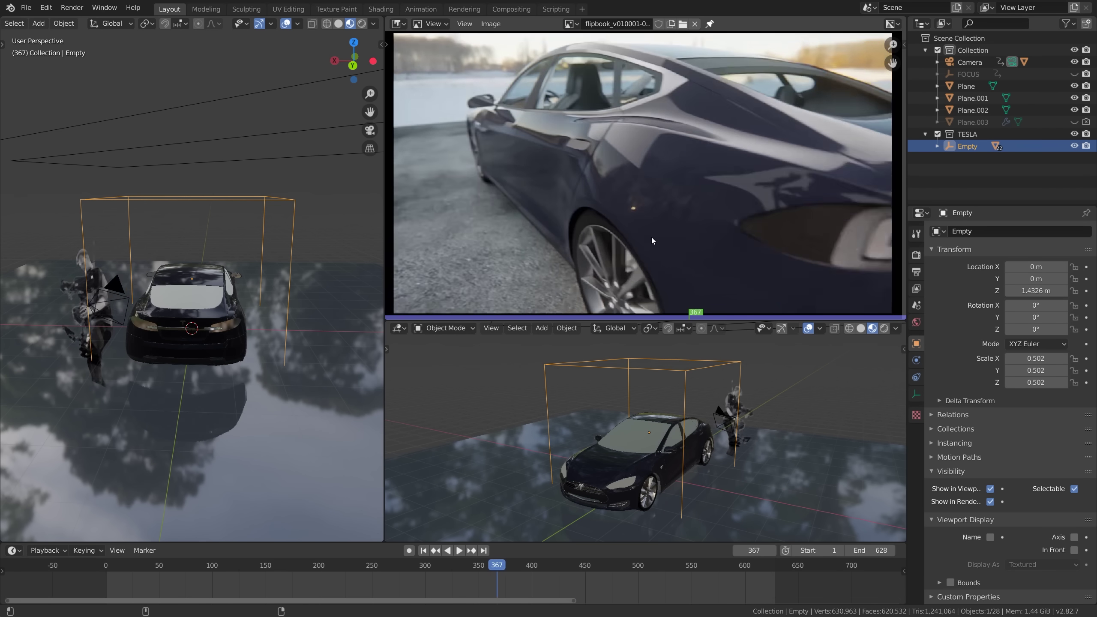